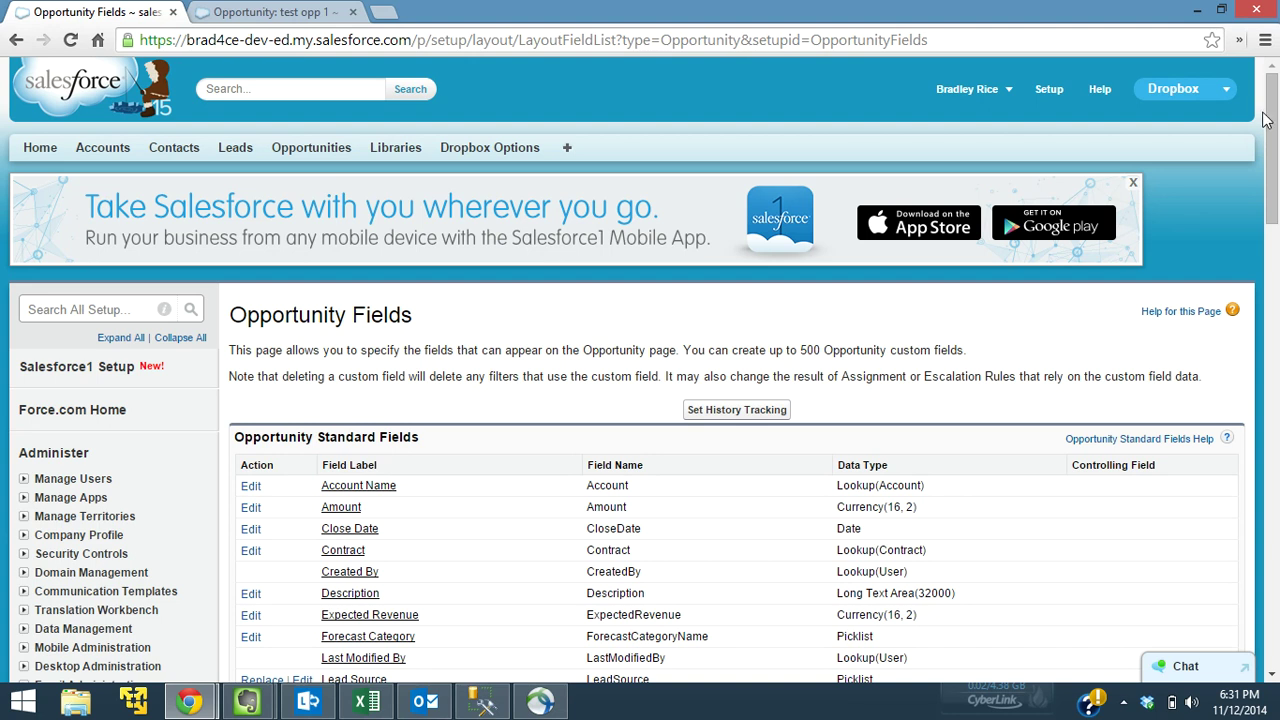
Create a new custom Opportunity field with Formula as its data type and continue to the output type.
{"action": "left_click_drag", "start_coordinate": [1272, 114], "coordinate": [1260, 285]}
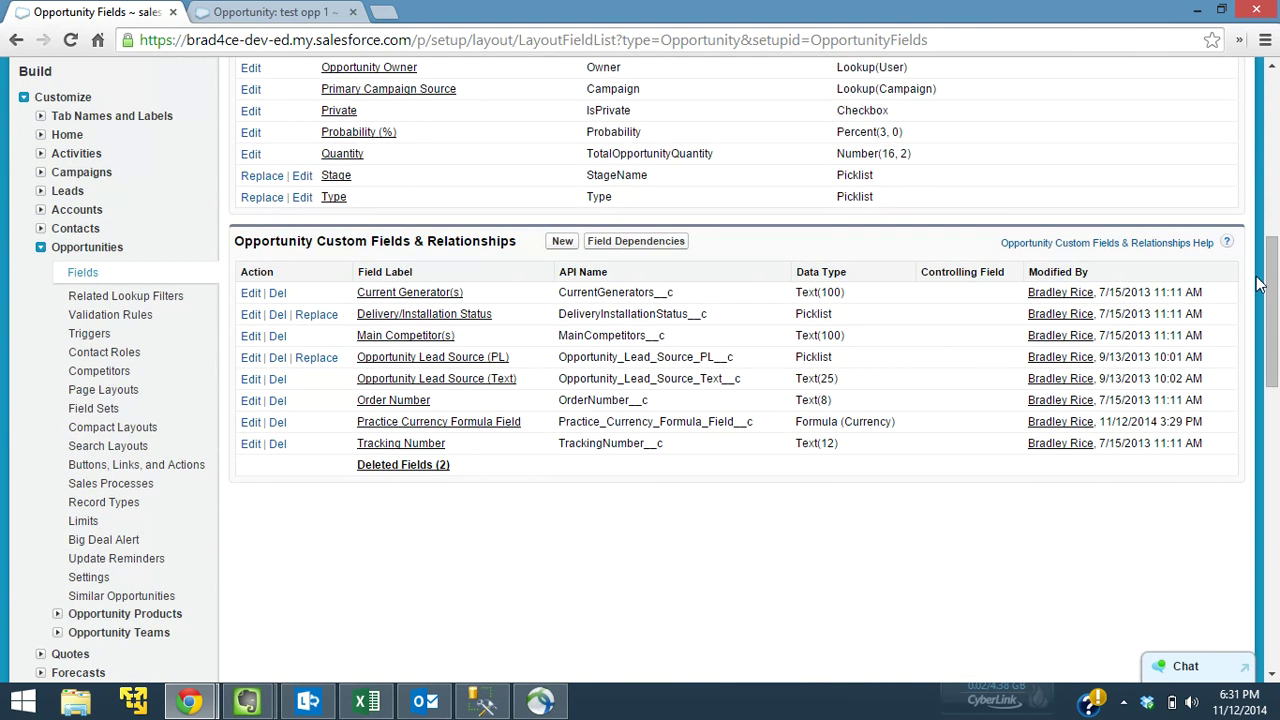
{"action": "left_click", "coordinate": [571, 245]}
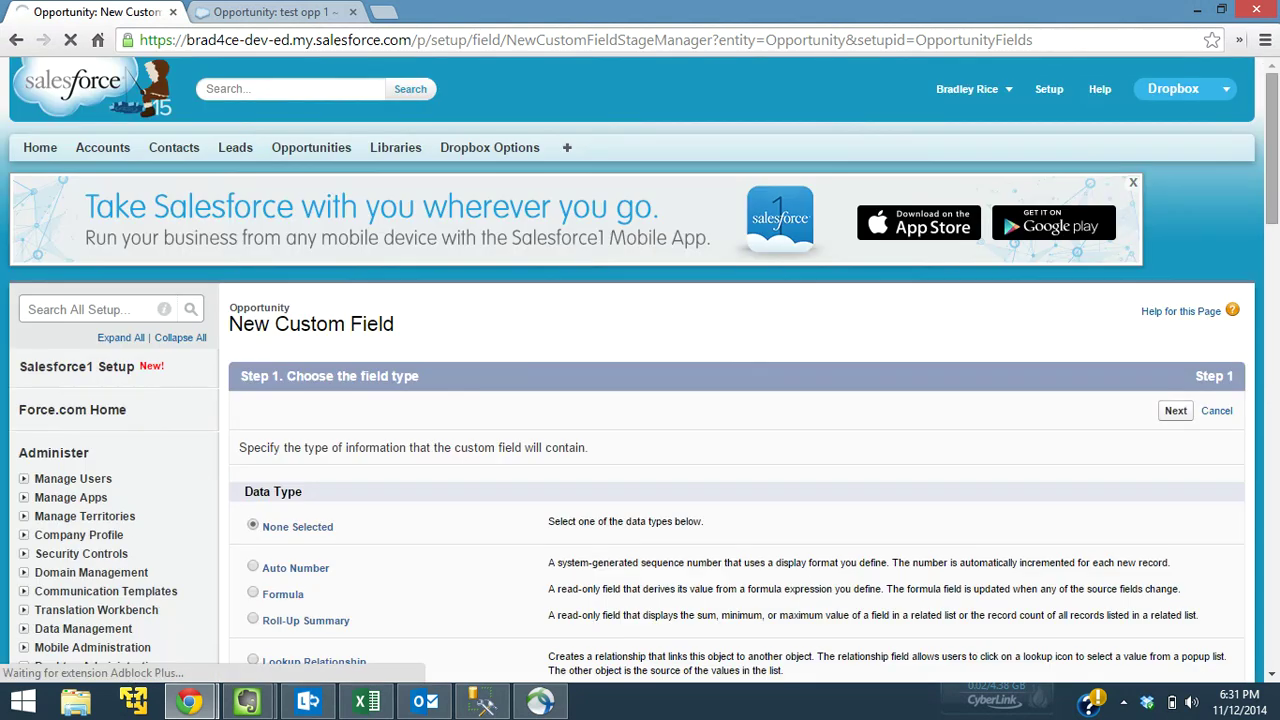
{"action": "left_click_drag", "start_coordinate": [1272, 145], "coordinate": [1272, 245]}
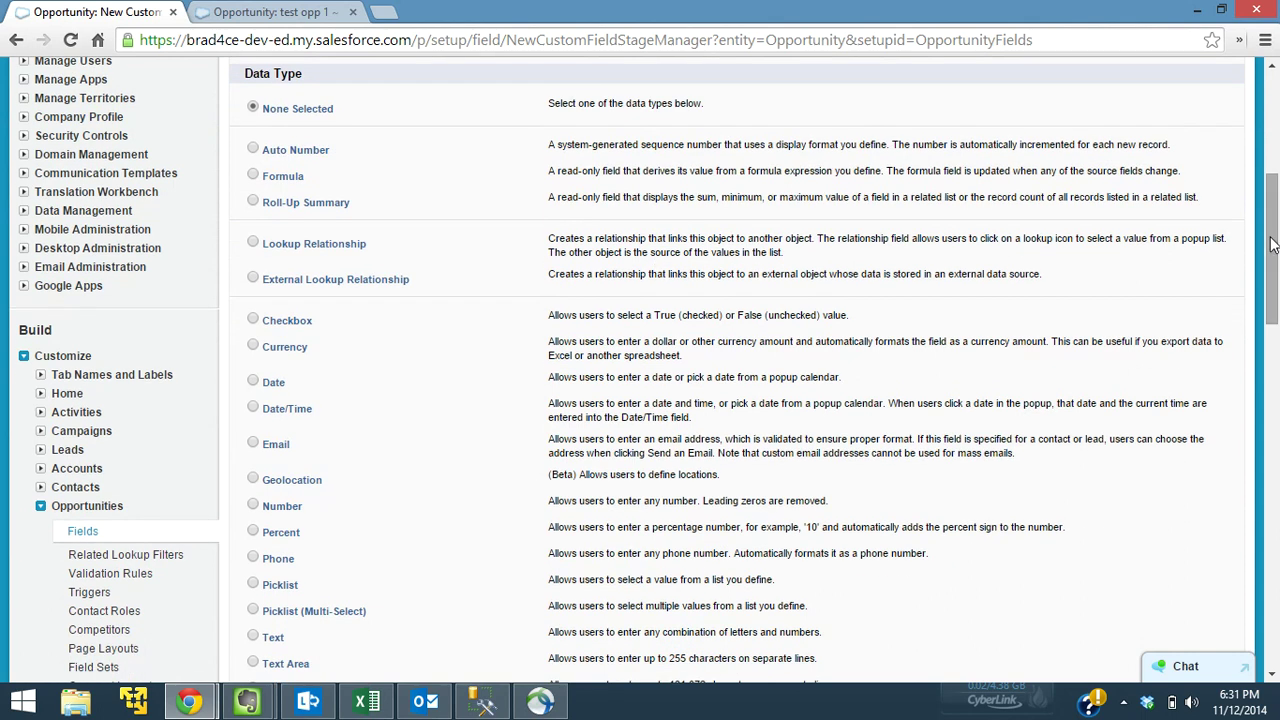
{"action": "left_click", "coordinate": [253, 176]}
{"action": "left_click_drag", "start_coordinate": [1272, 270], "coordinate": [1272, 335]}
{"action": "left_click", "coordinate": [1176, 551]}
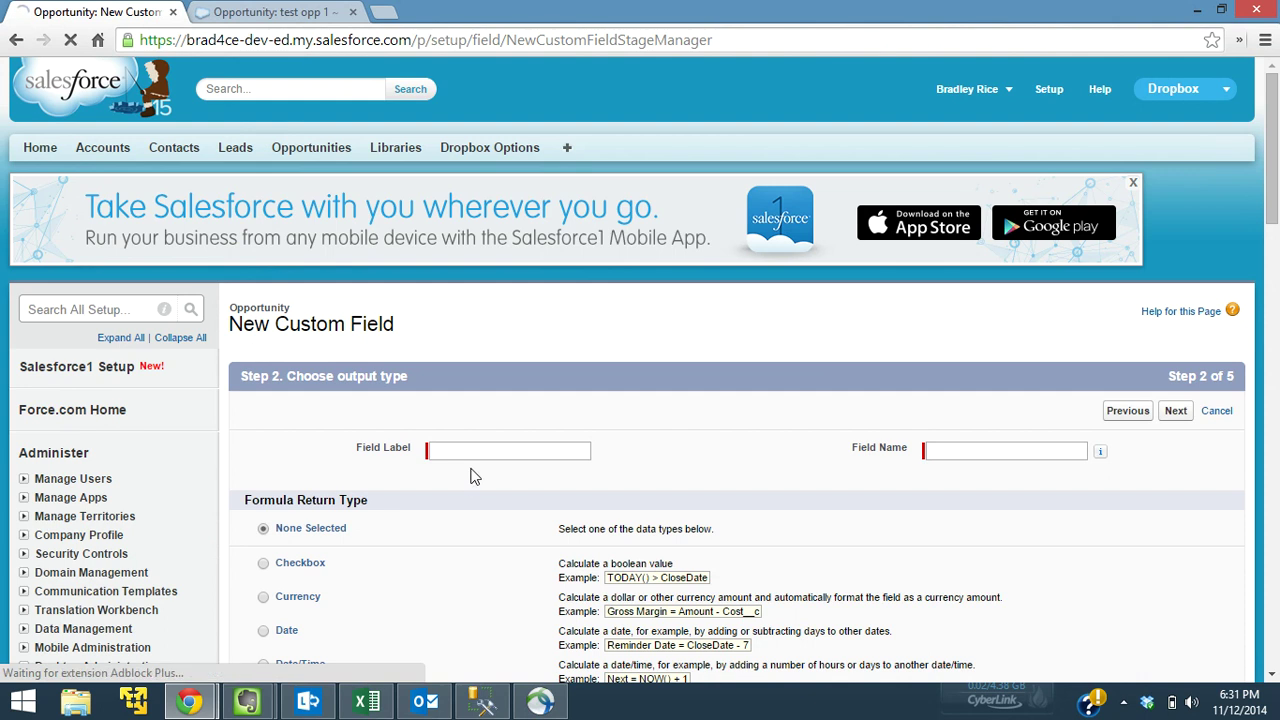
Label the field Practice Text Formula Field, set its formula return type to Text, and continue to the formula editor.
{"action": "left_click", "coordinate": [493, 450]}
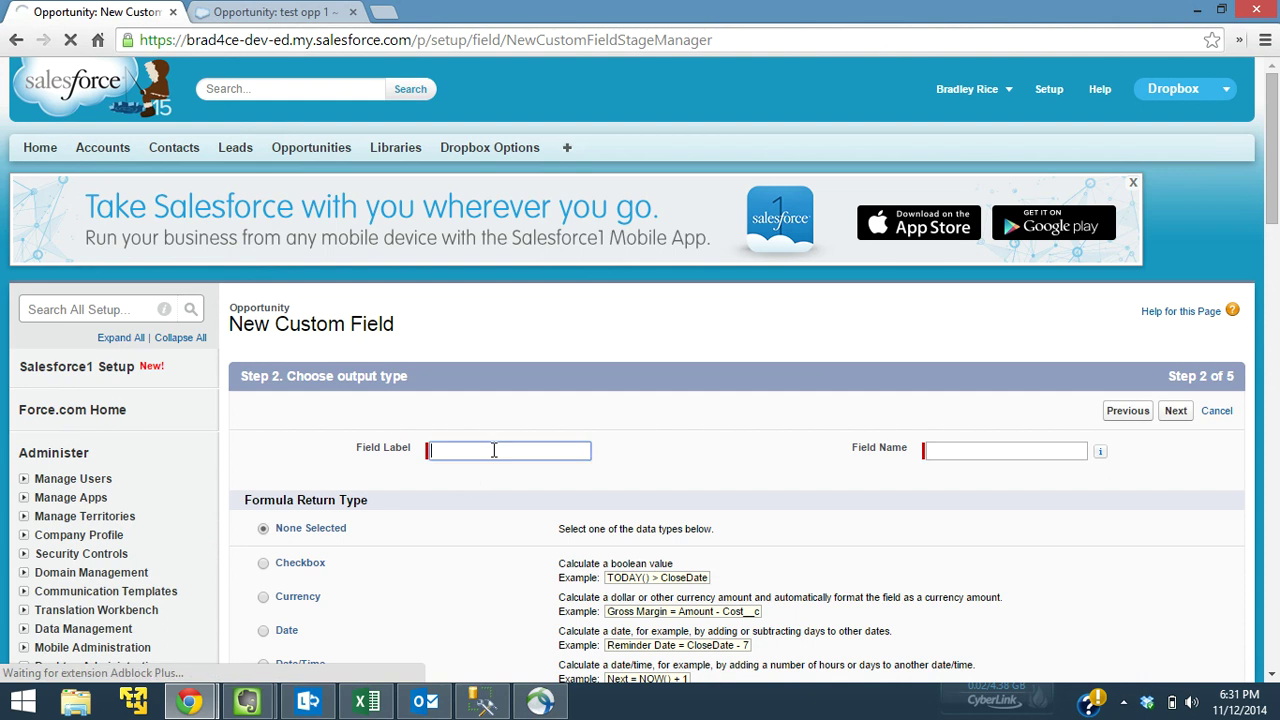
{"action": "type", "text": "Pra"}
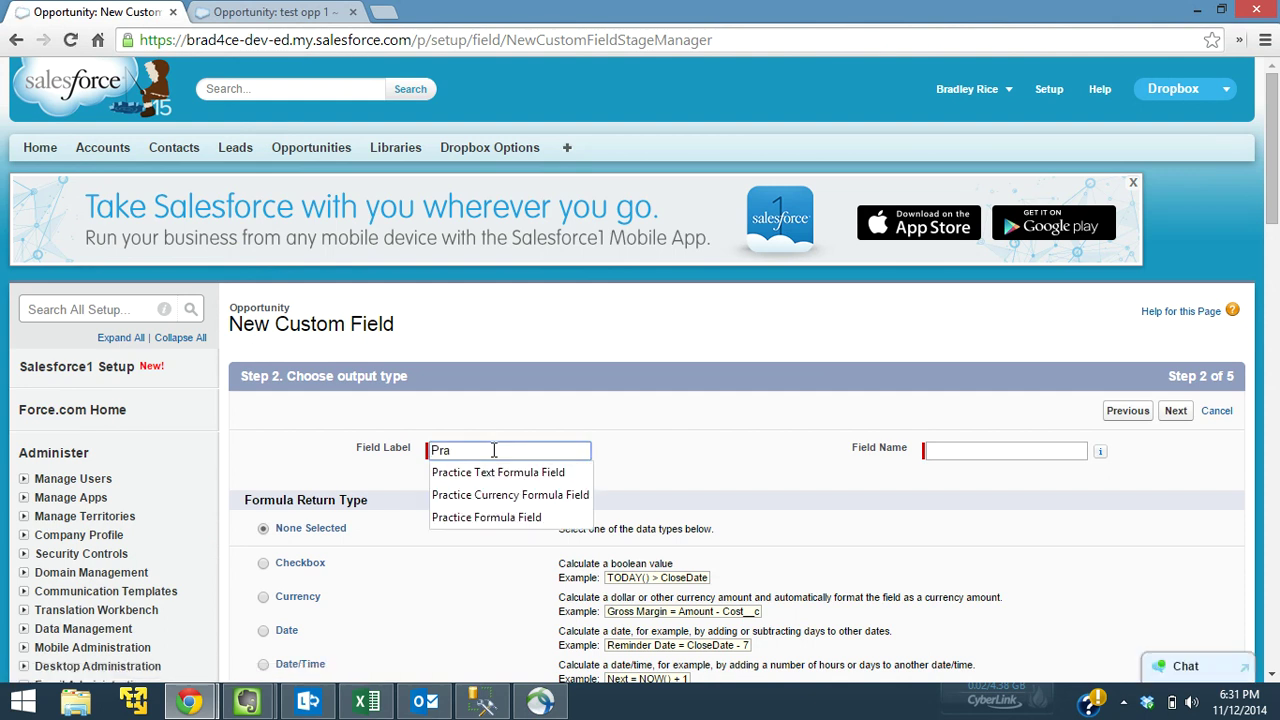
{"action": "key", "text": "Down"}
{"action": "key", "text": "Return"}
{"action": "key", "text": "Tab"}
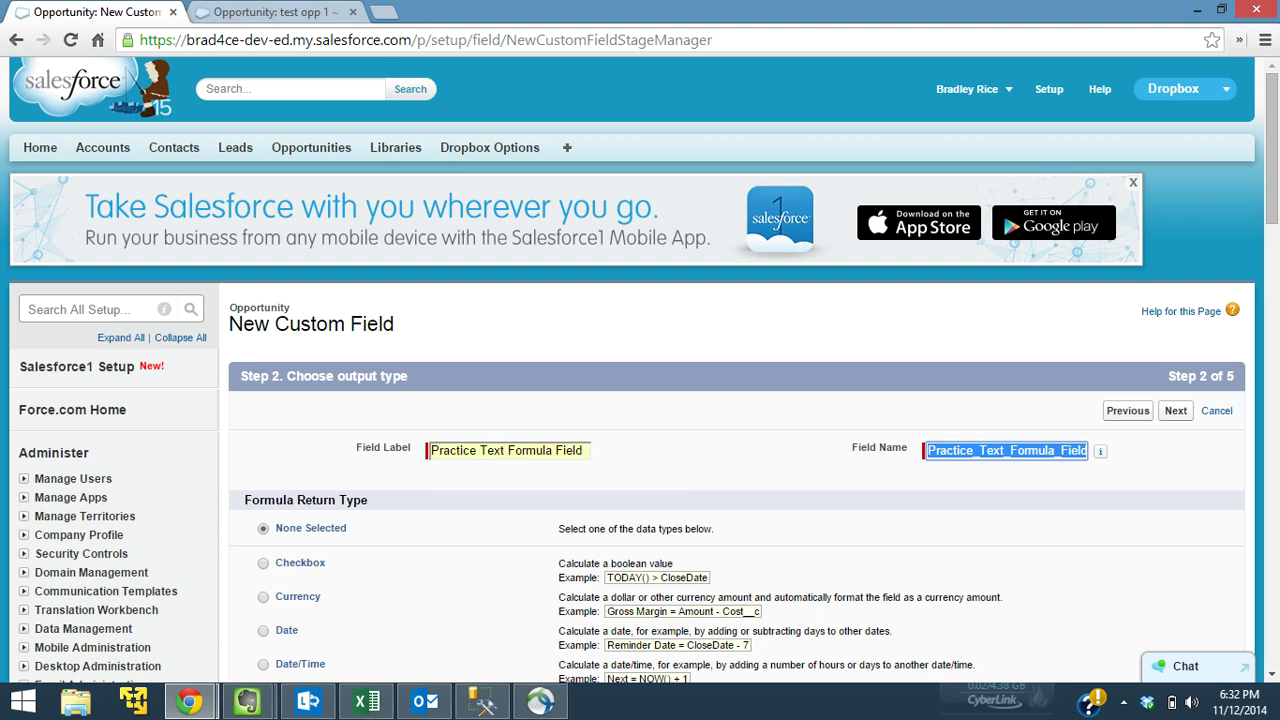
{"action": "left_click_drag", "start_coordinate": [1275, 144], "coordinate": [1275, 205]}
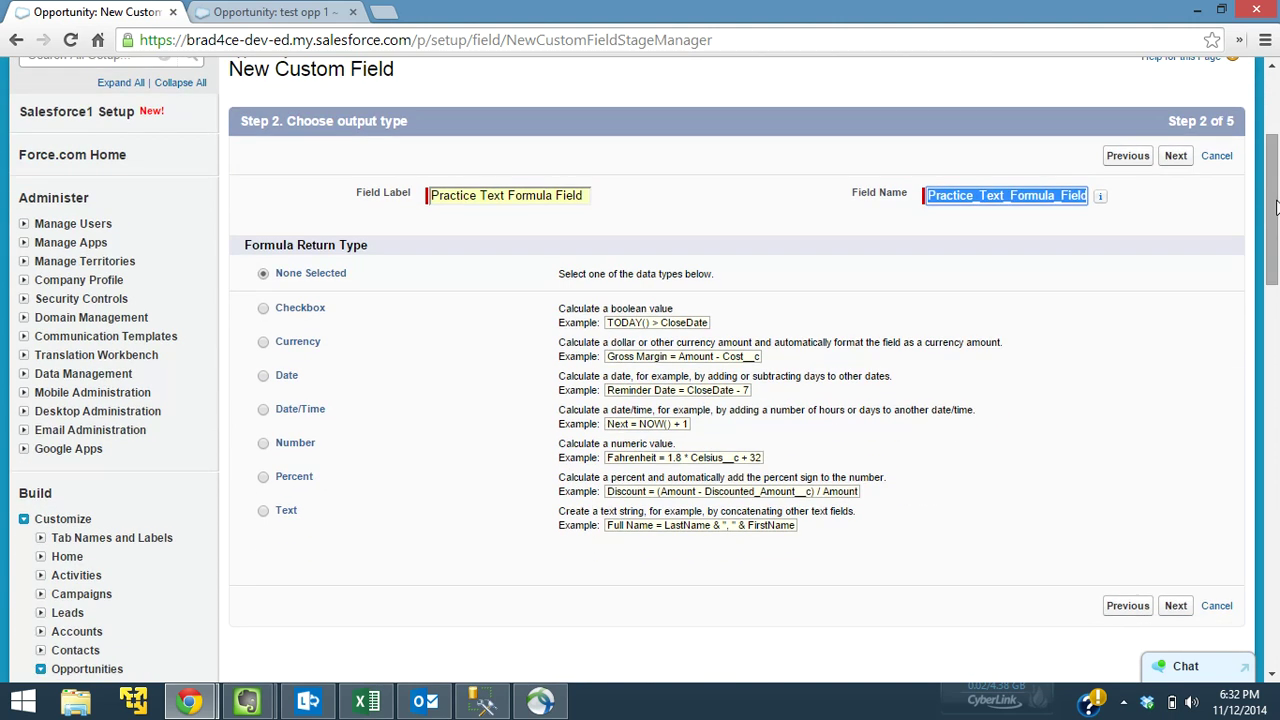
{"action": "left_click", "coordinate": [263, 511]}
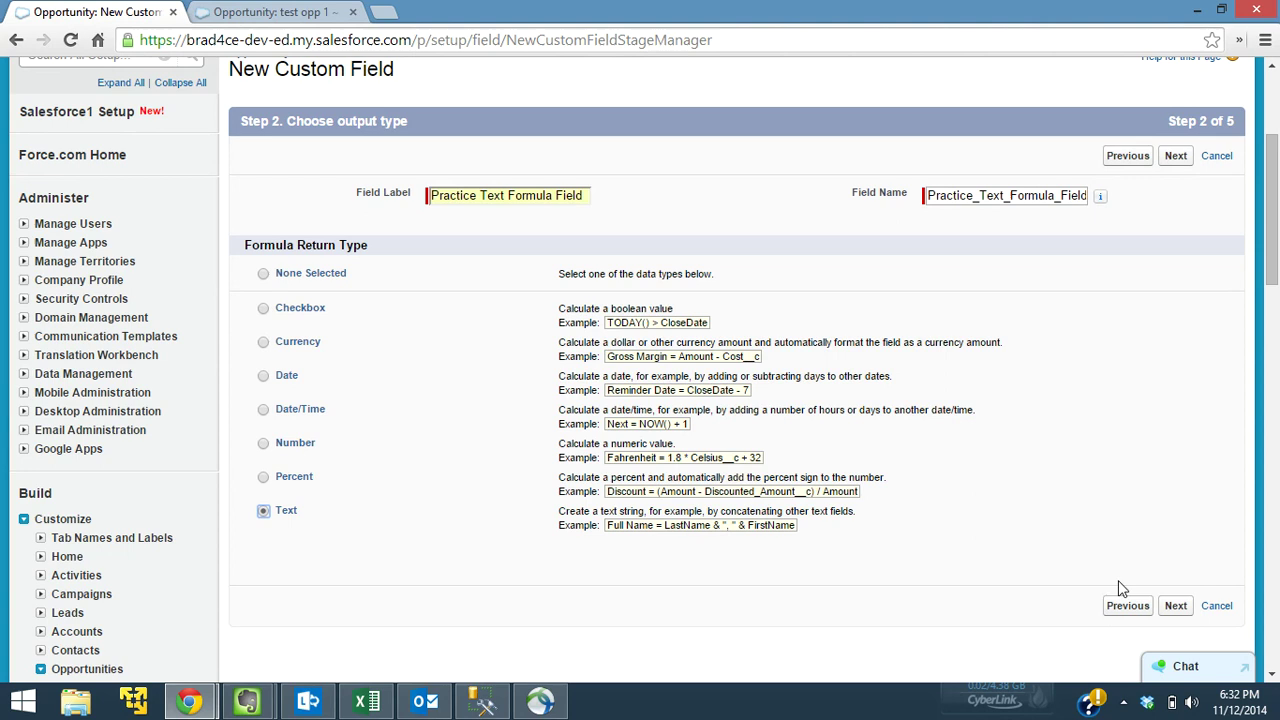
{"action": "left_click", "coordinate": [1184, 612]}
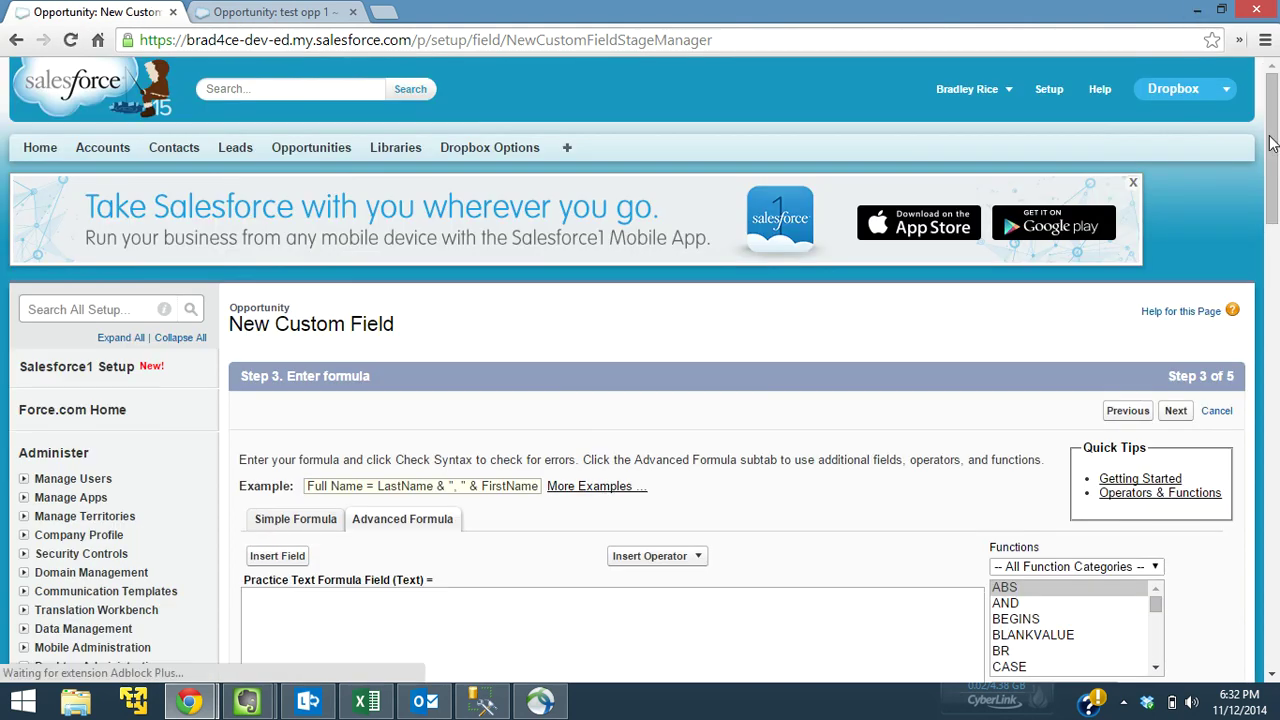
Examine the Opportunity fields and related Account fields available for insertion into the formula.
{"action": "left_click_drag", "start_coordinate": [1271, 143], "coordinate": [1273, 238]}
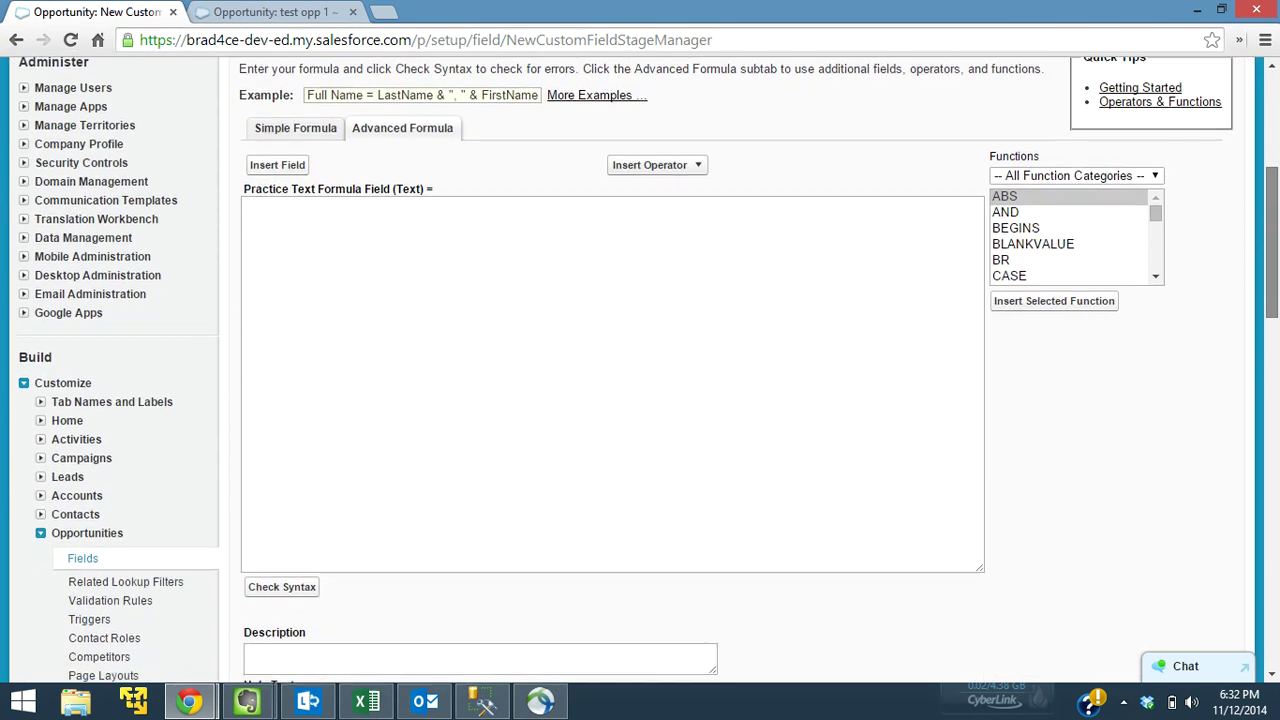
{"action": "left_click", "coordinate": [278, 166]}
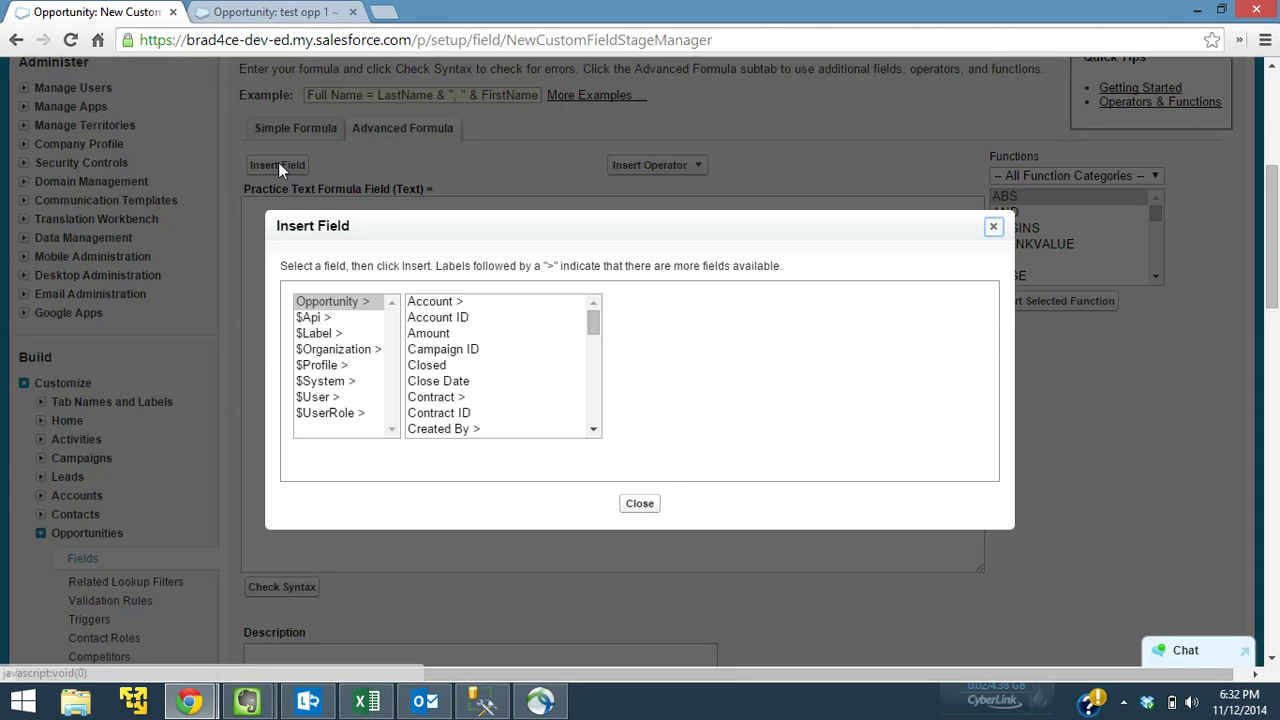
{"action": "left_click", "coordinate": [334, 304]}
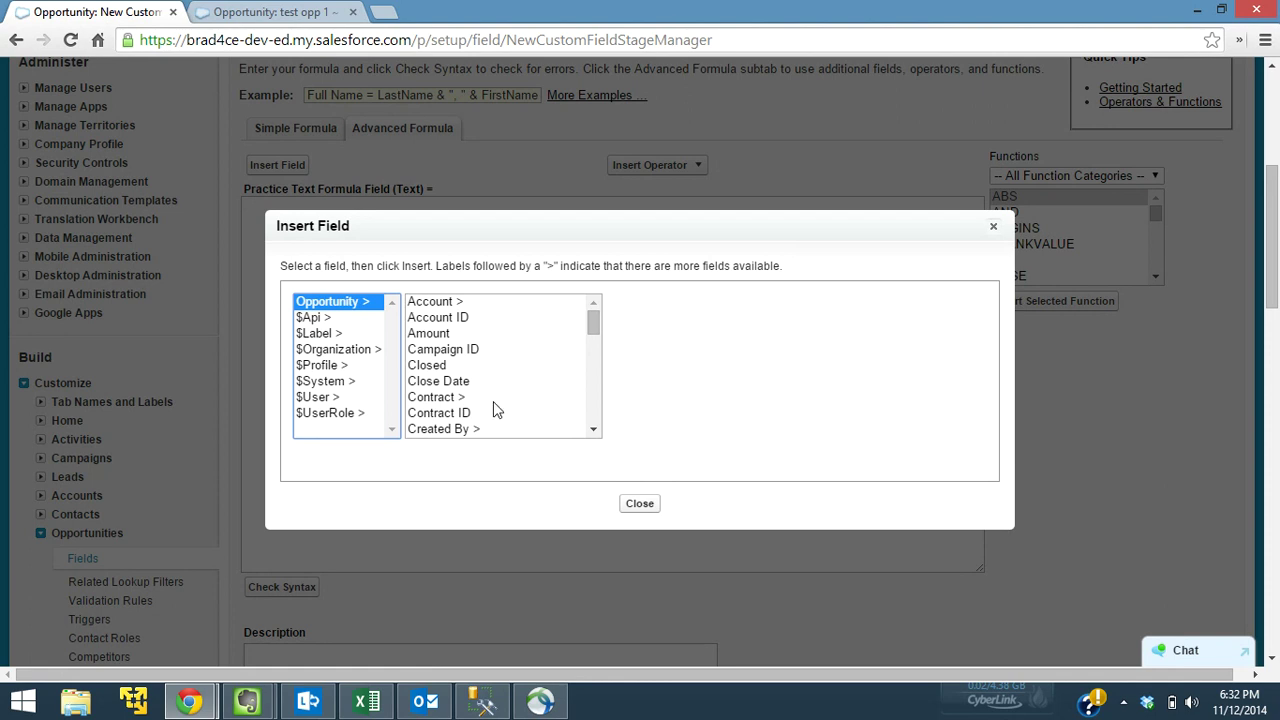
{"action": "mouse_move", "coordinate": [594, 320]}
{"action": "left_mouse_down"}
{"action": "mouse_move", "coordinate": [594, 424]}
{"action": "mouse_move", "coordinate": [591, 320]}
{"action": "left_mouse_up"}
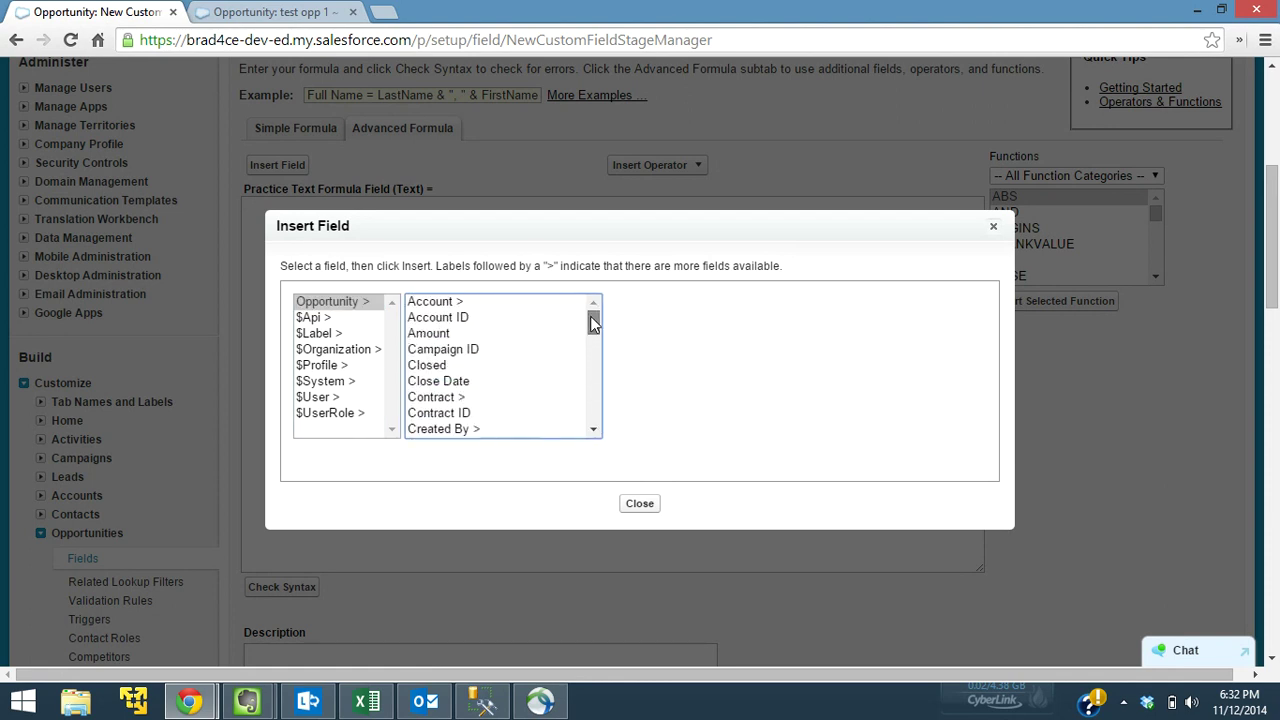
{"action": "left_click", "coordinate": [437, 301]}
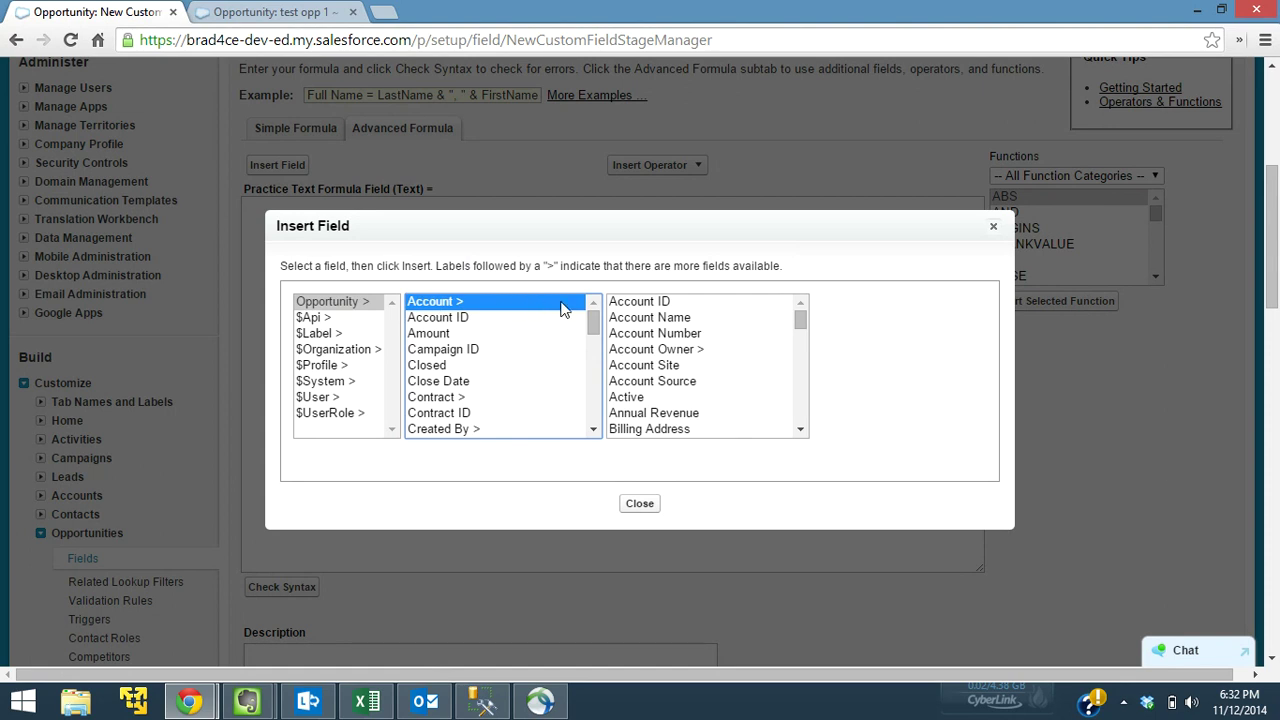
{"action": "left_click", "coordinate": [805, 331]}
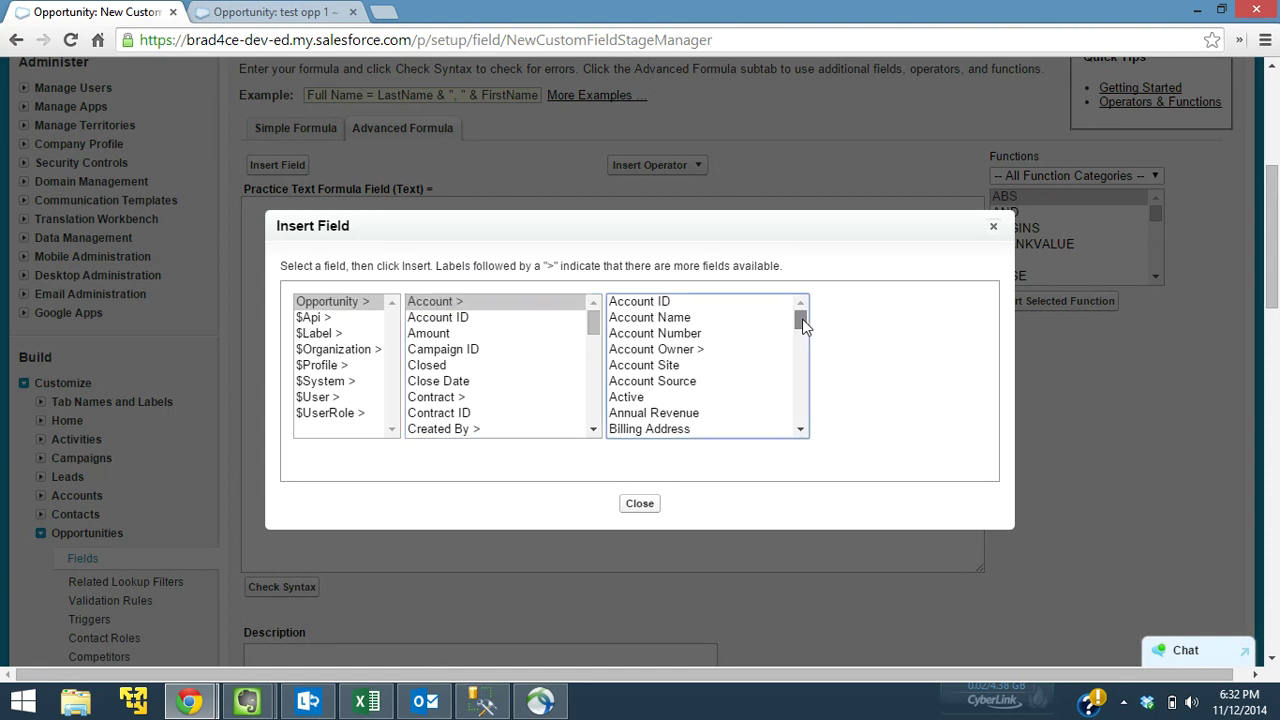
{"action": "scroll", "coordinate": [802, 322], "scroll_direction": "down", "scroll_amount": 1}
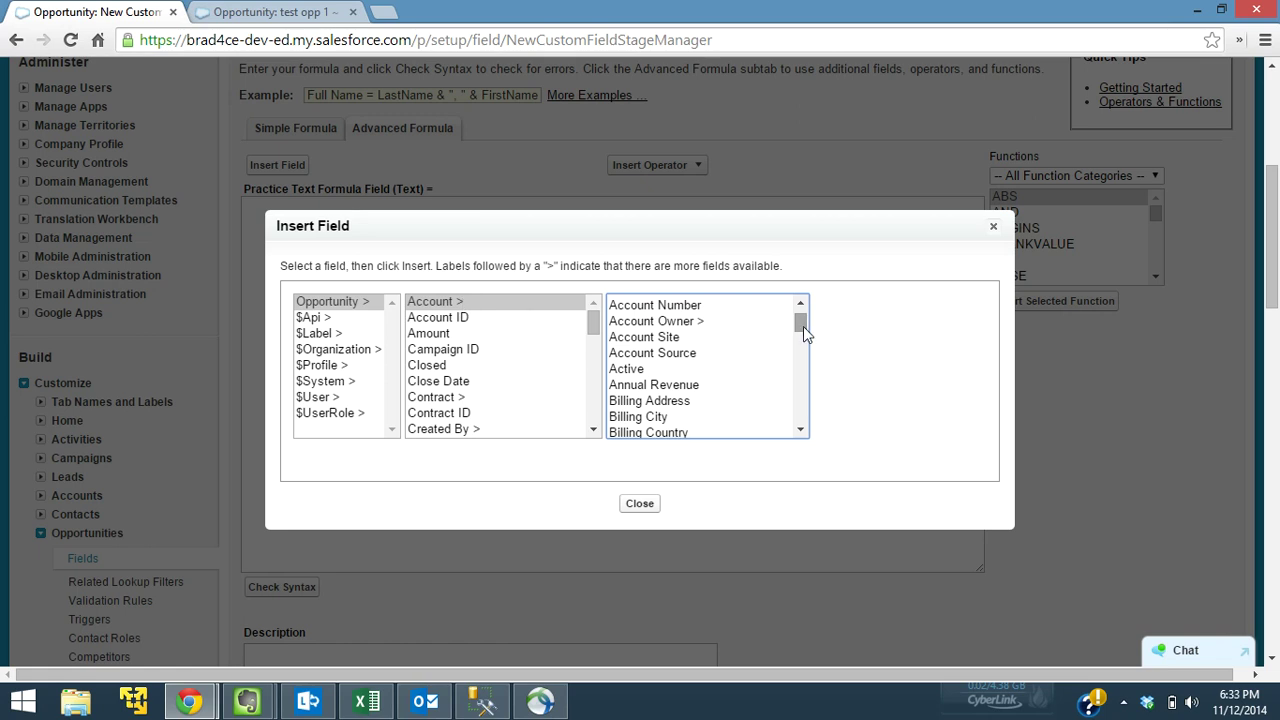
{"action": "mouse_move", "coordinate": [803, 326]}
{"action": "left_mouse_down"}
{"action": "mouse_move", "coordinate": [802, 418]}
{"action": "mouse_move", "coordinate": [806, 322]}
{"action": "left_mouse_up"}
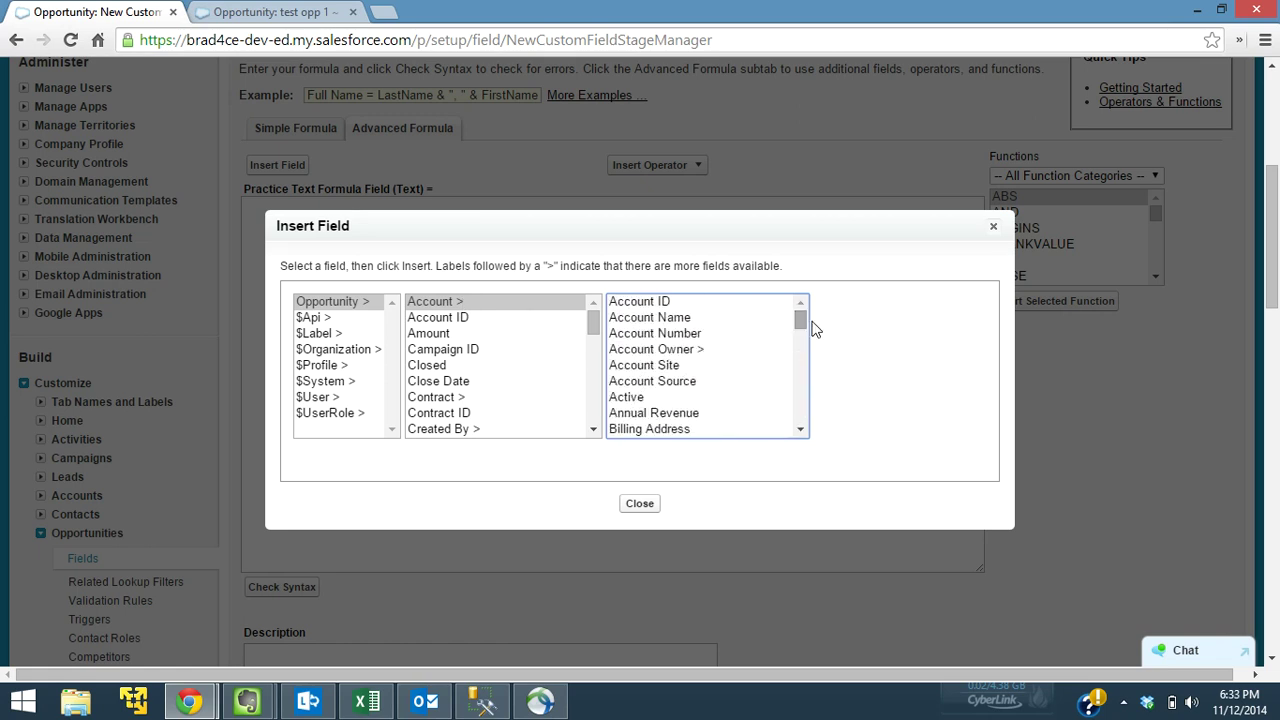
{"action": "left_click", "coordinate": [994, 229]}
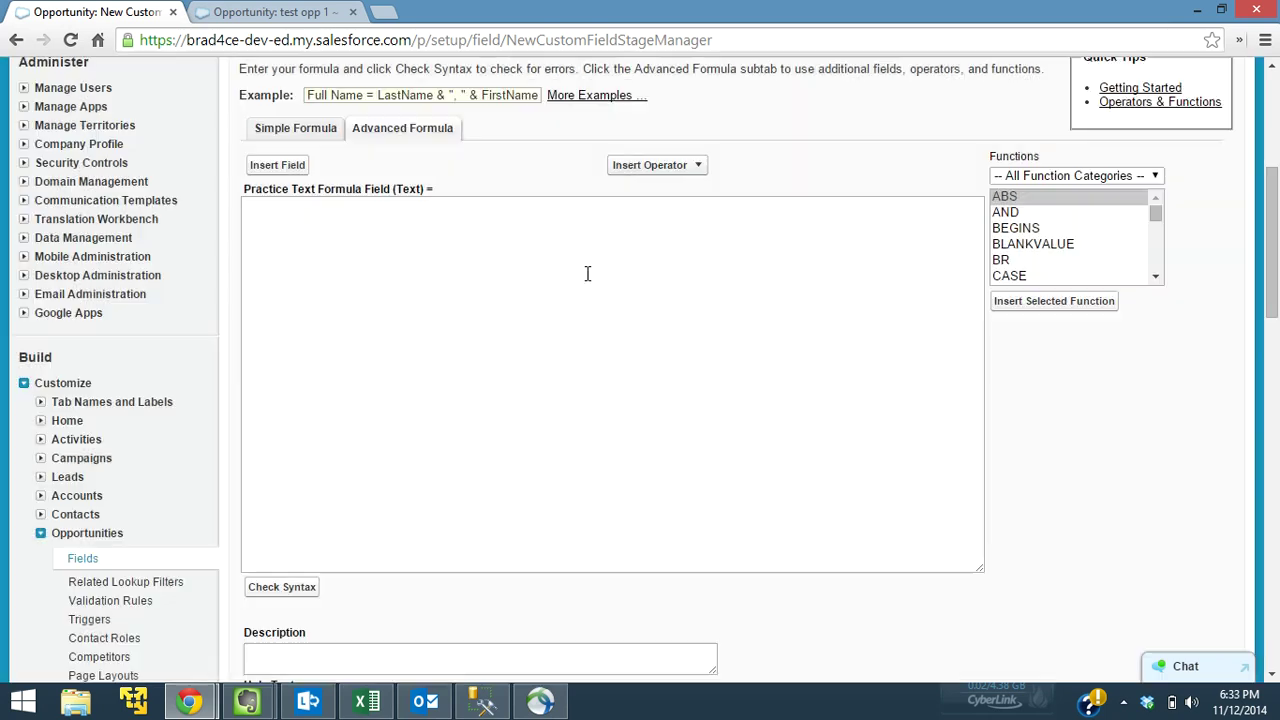
Review the operators and functions available for building the advanced formula.
{"action": "left_click", "coordinate": [700, 169]}
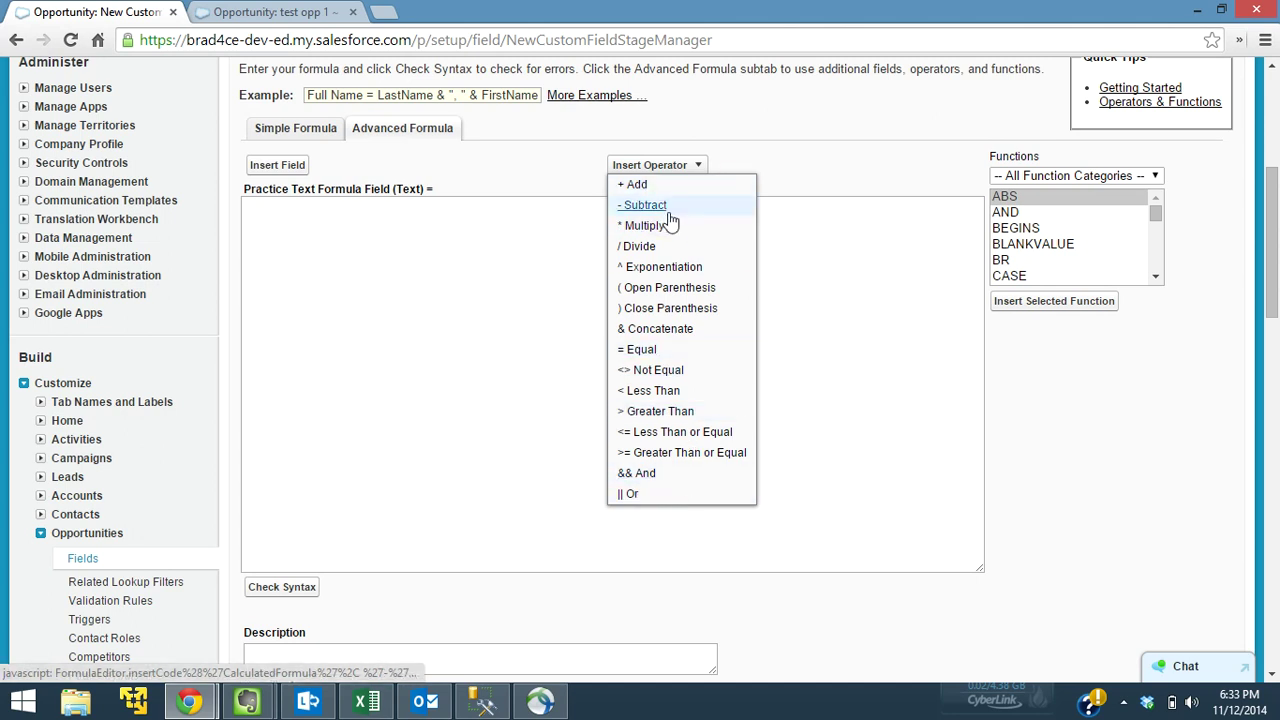
{"action": "left_click", "coordinate": [880, 360]}
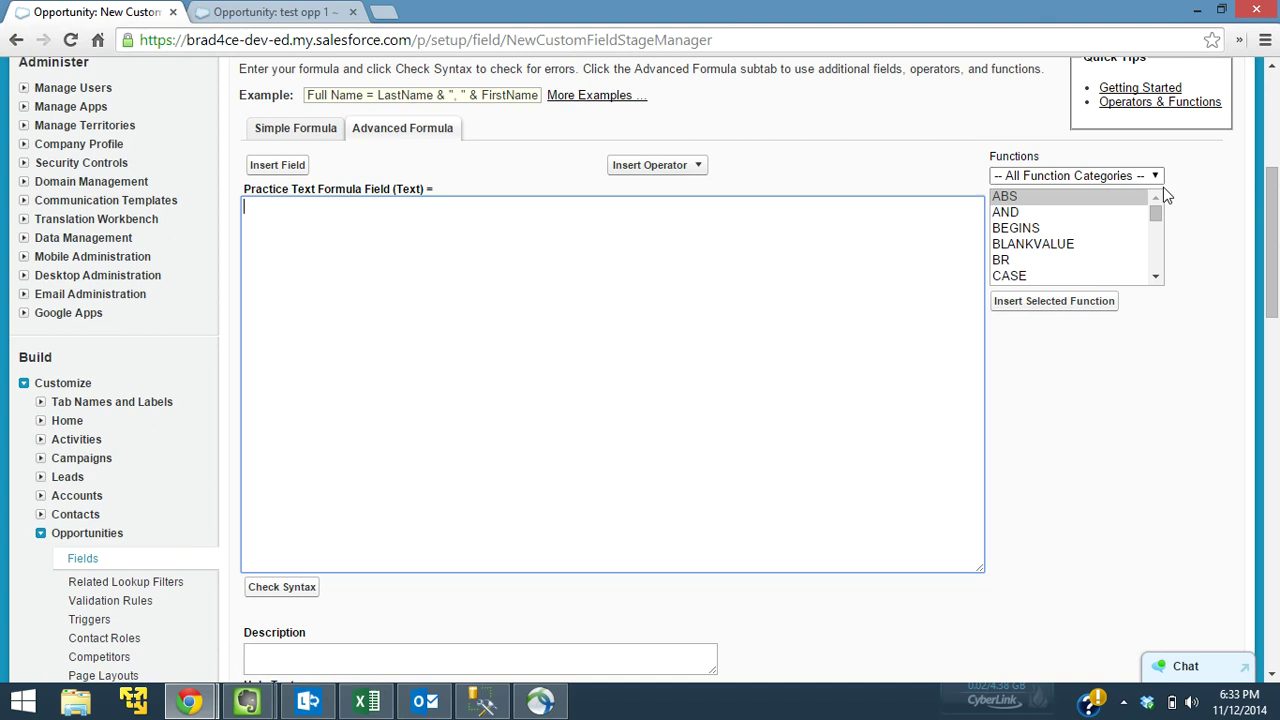
{"action": "mouse_move", "coordinate": [1157, 217]}
{"action": "left_mouse_down"}
{"action": "mouse_move", "coordinate": [1159, 268]}
{"action": "mouse_move", "coordinate": [1158, 209]}
{"action": "left_mouse_up"}
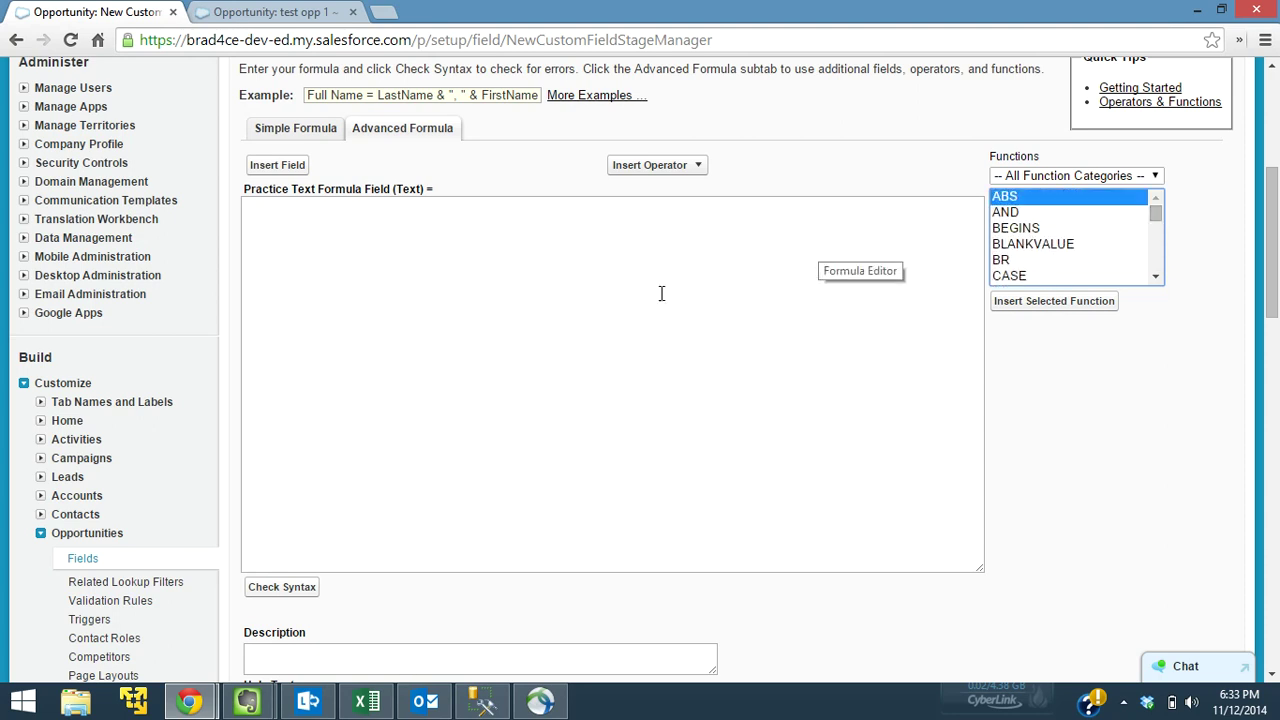
Enter the formula if(Amount>0,"Lets make some money!!!","That won't pay the rent").
{"action": "left_click", "coordinate": [562, 350]}
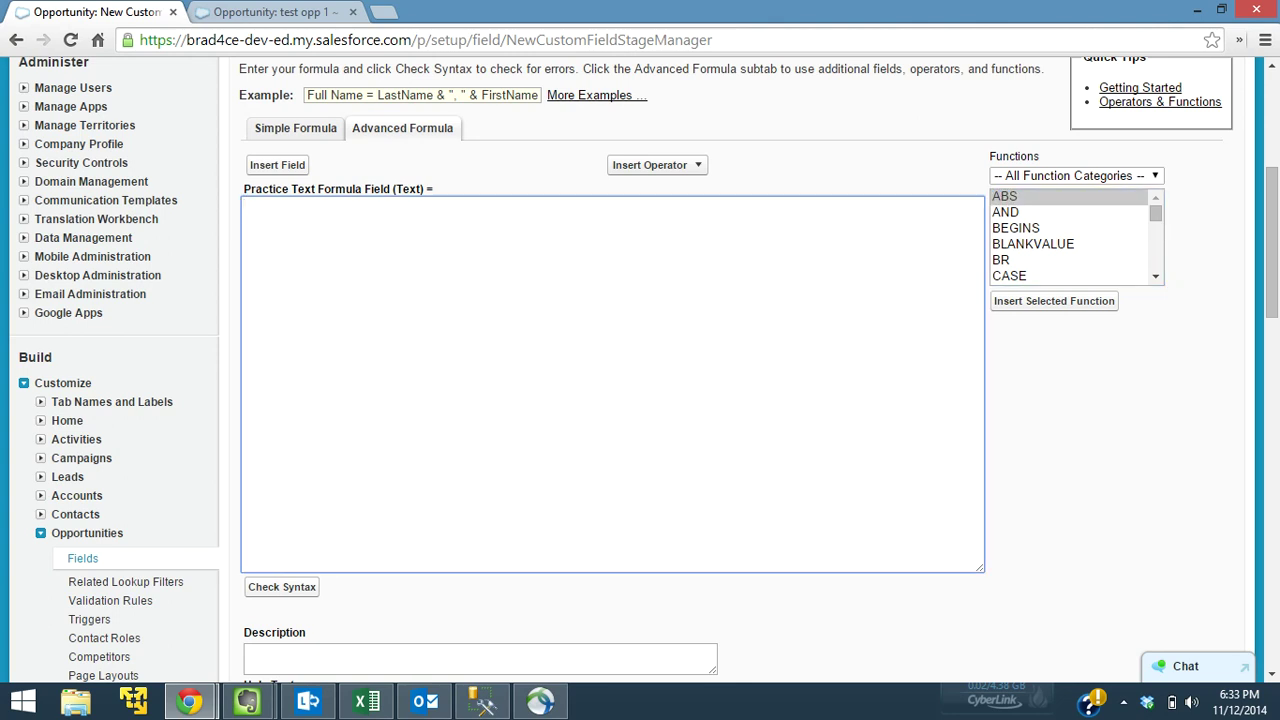
{"action": "key", "text": "F10"}
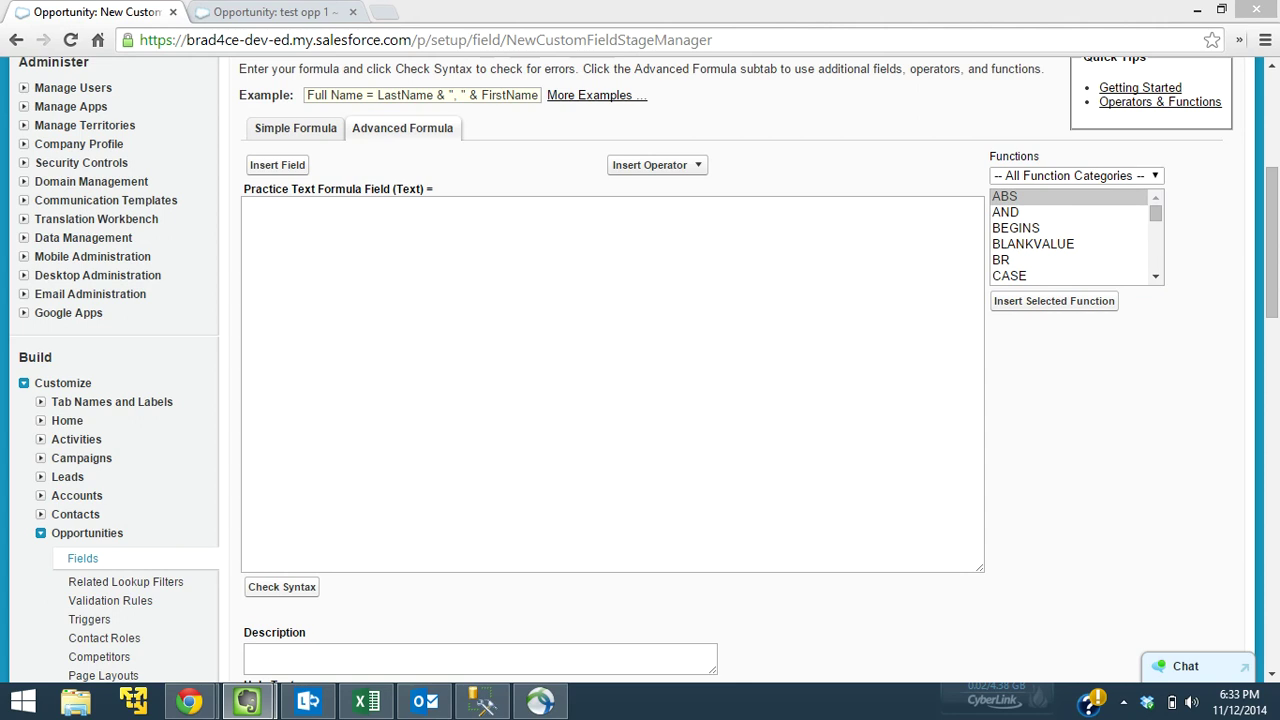
{"action": "left_click", "coordinate": [628, 299]}
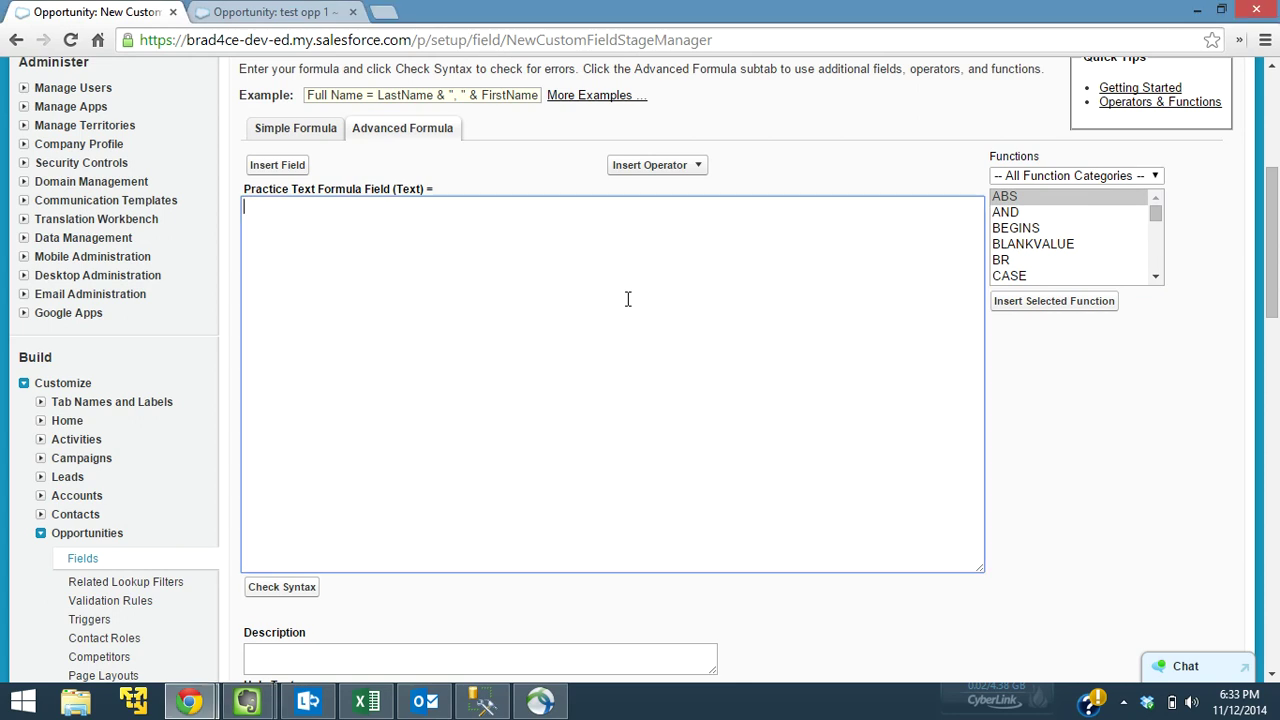
{"action": "type", "text": "if(Amount>0,\"Lets make some money!!!\",\"That won't pay the rent\")"}
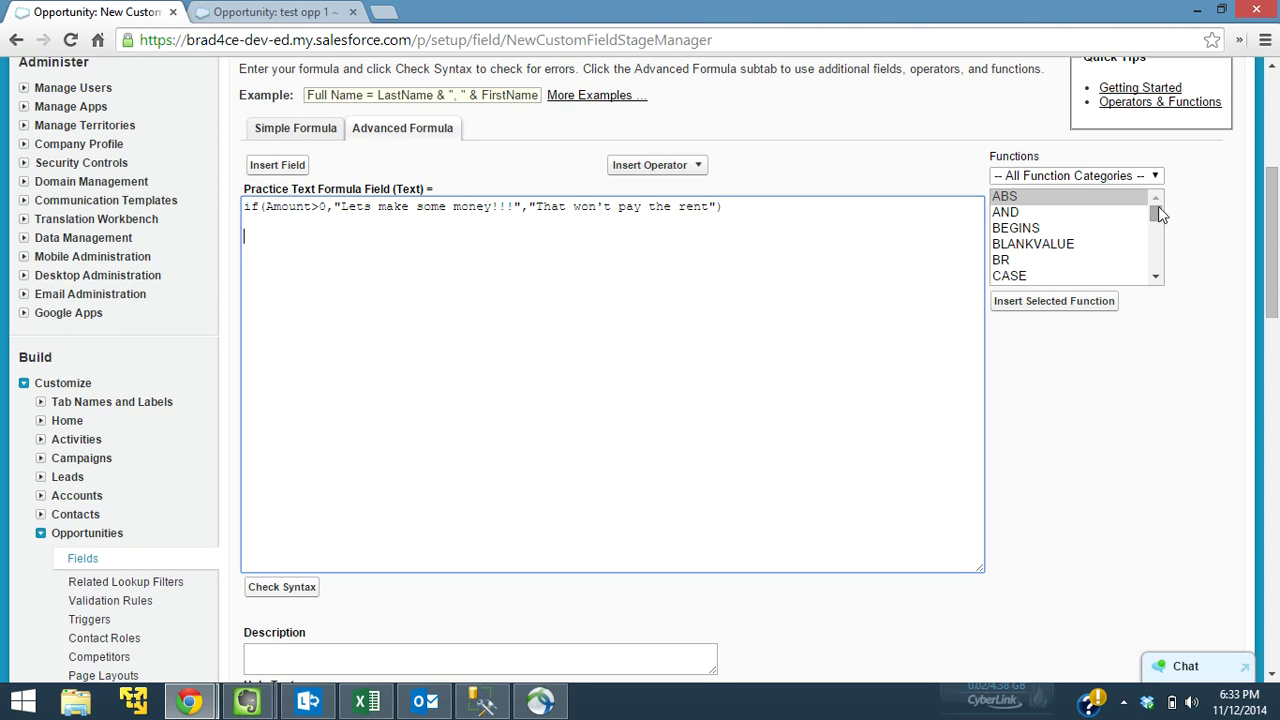
Insert the IF function template below the formula and remove the space in front of it.
{"action": "left_click", "coordinate": [1078, 215]}
{"action": "key", "text": "i"}
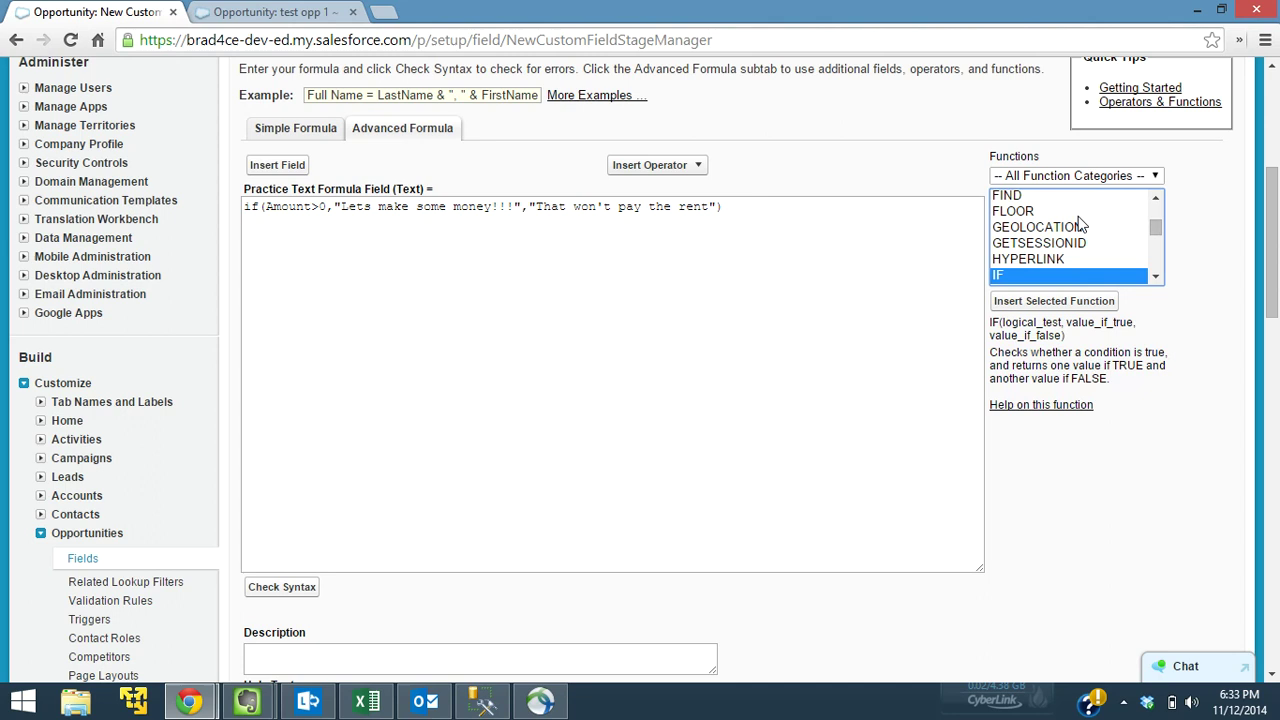
{"action": "left_click", "coordinate": [1056, 301]}
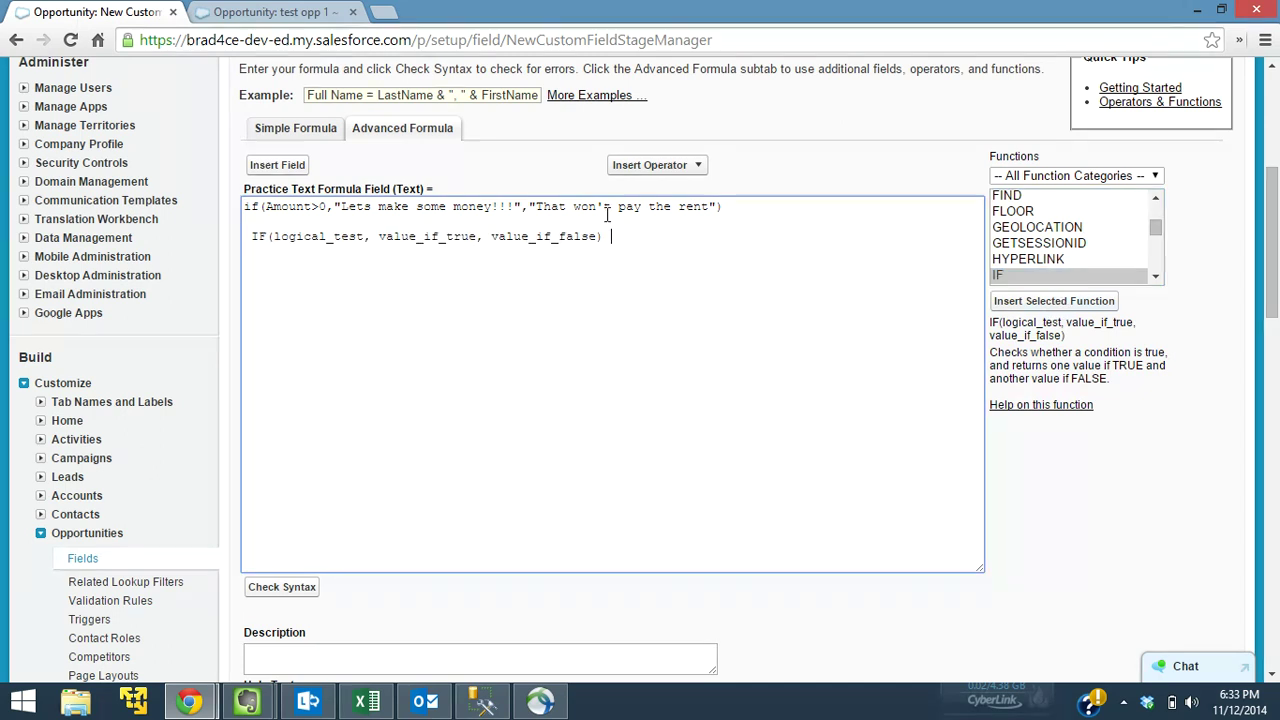
{"action": "left_click", "coordinate": [252, 237]}
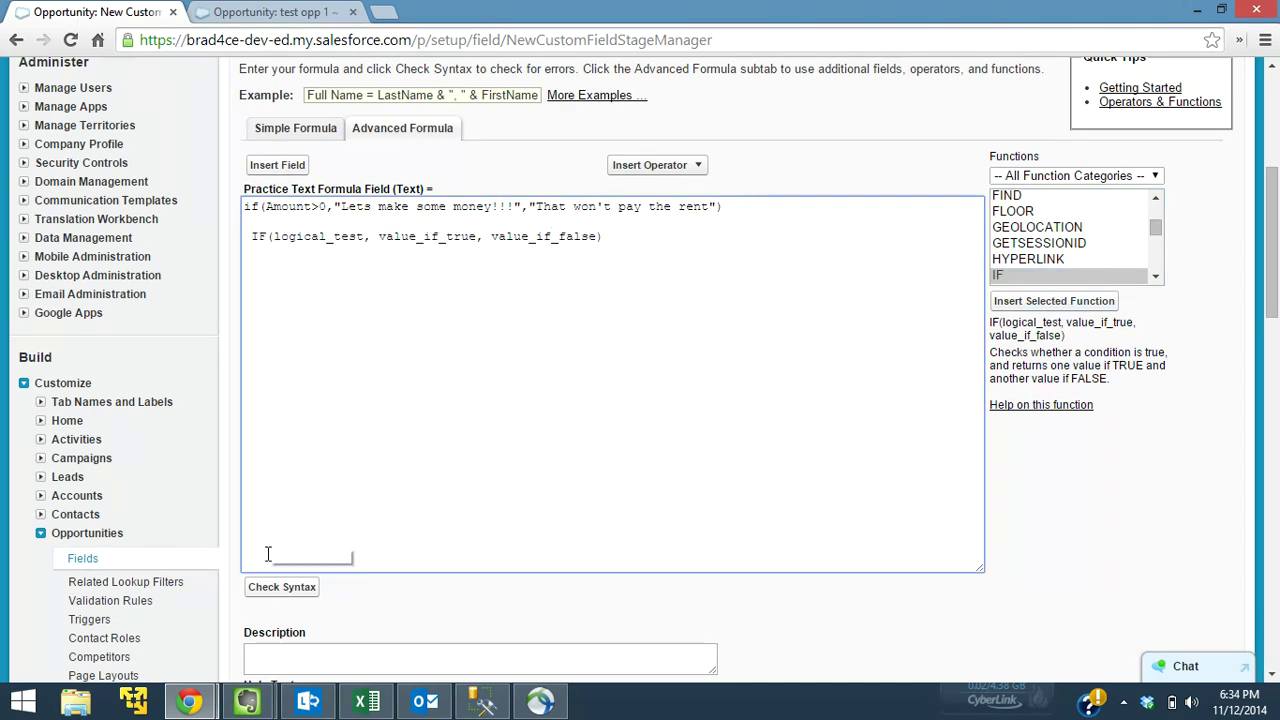
{"action": "key", "text": "BackSpace"}
{"action": "key", "text": "Return"}
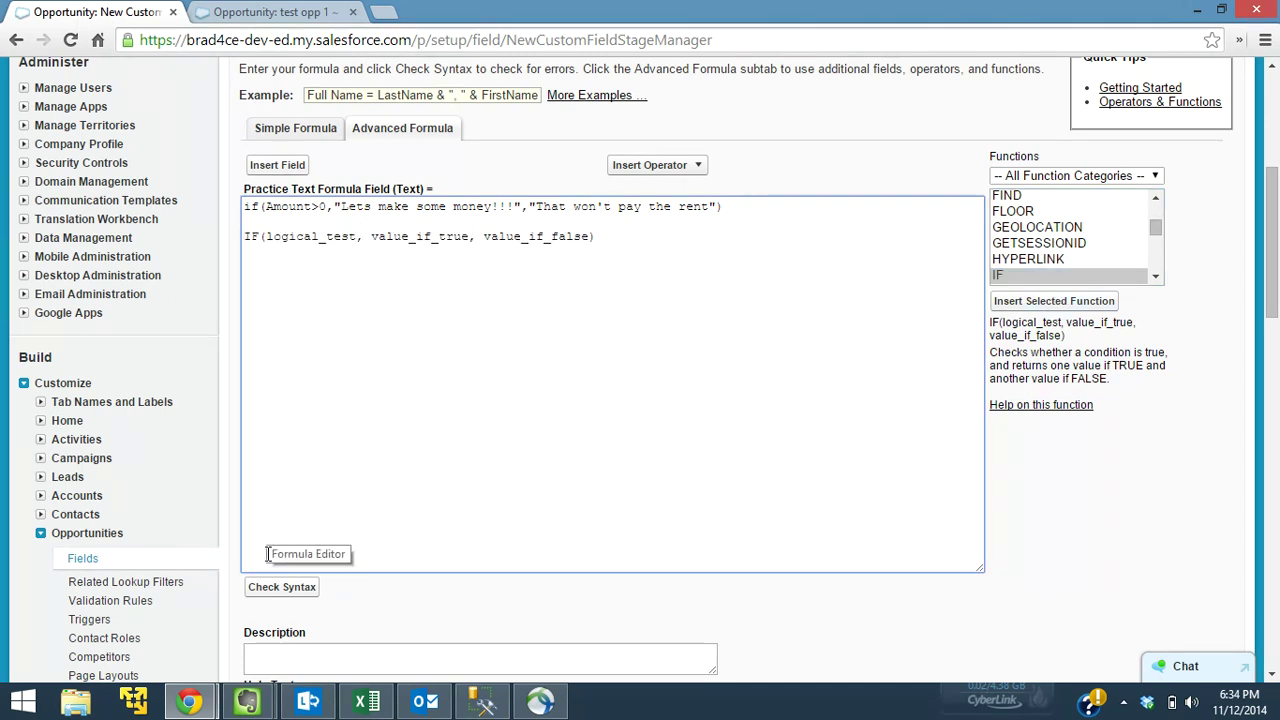
Capitalize the function name as IF at the start of the first formula line.
{"action": "left_click", "coordinate": [259, 207]}
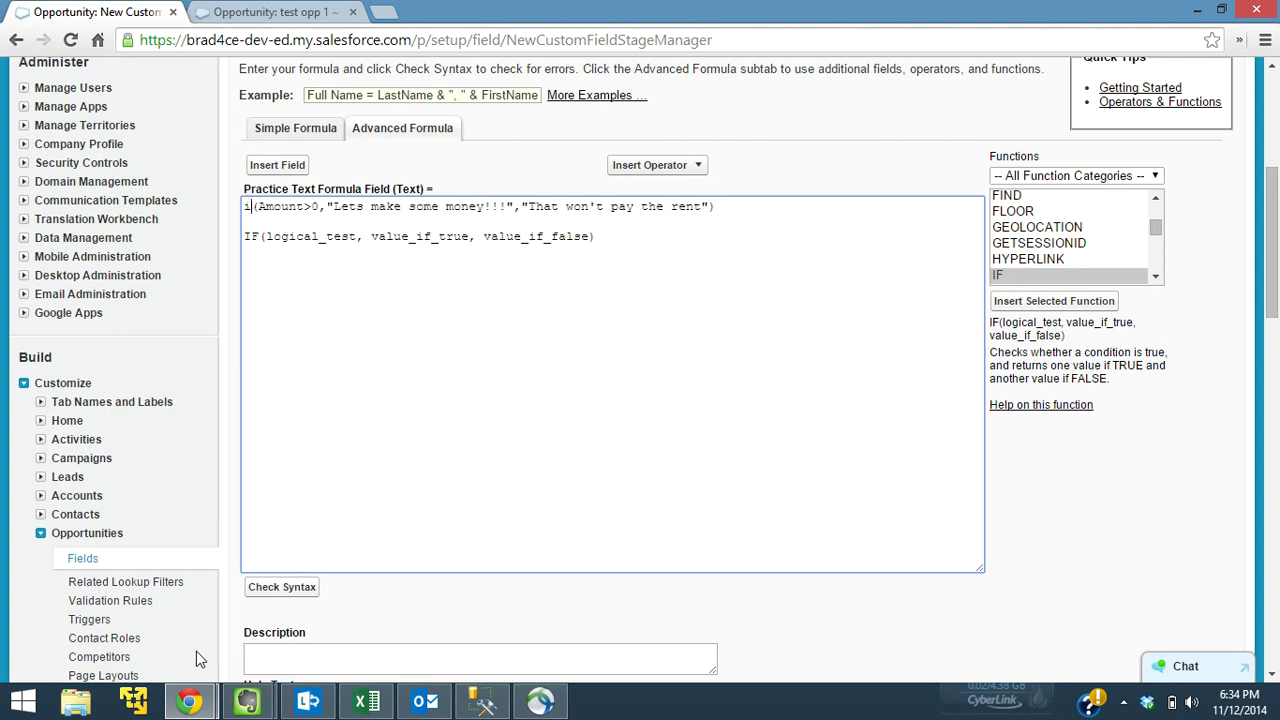
{"action": "key", "text": "BackSpace"}
{"action": "type", "text": "IF"}
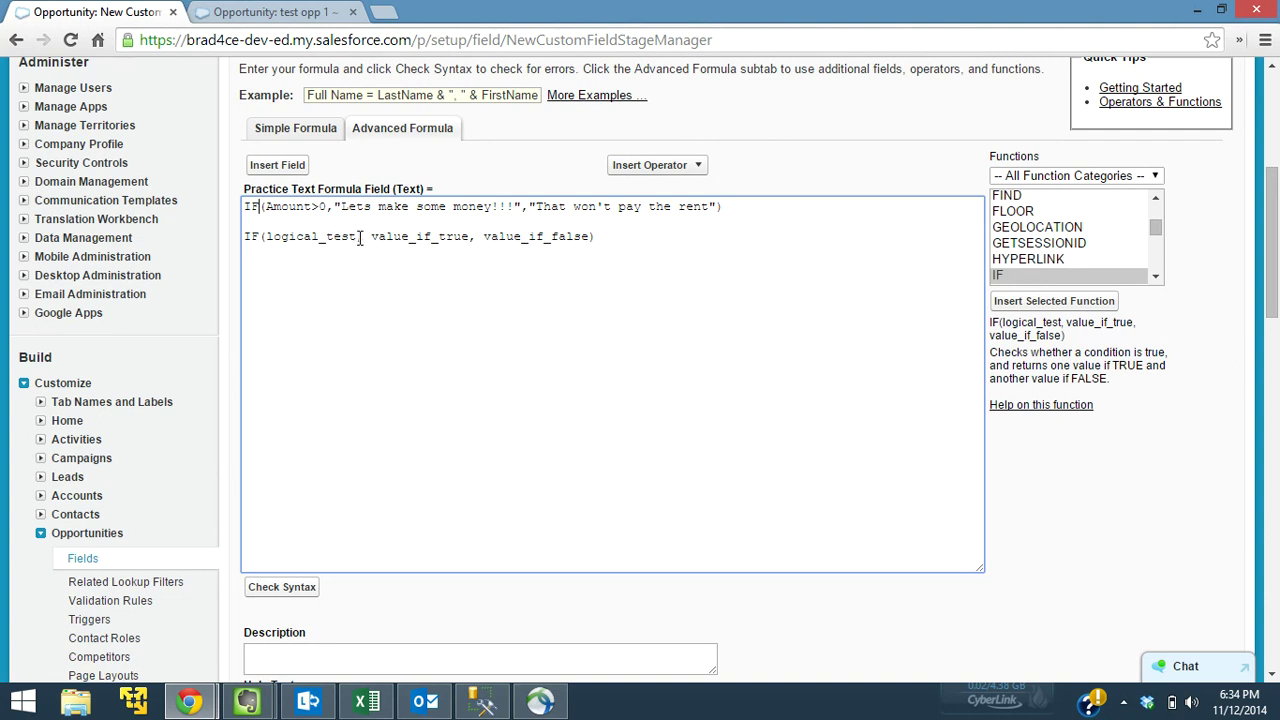
Compare the Amount>0 condition in the formula with the logical_test argument of the IF template.
{"action": "left_click_drag", "start_coordinate": [357, 237], "coordinate": [327, 207]}
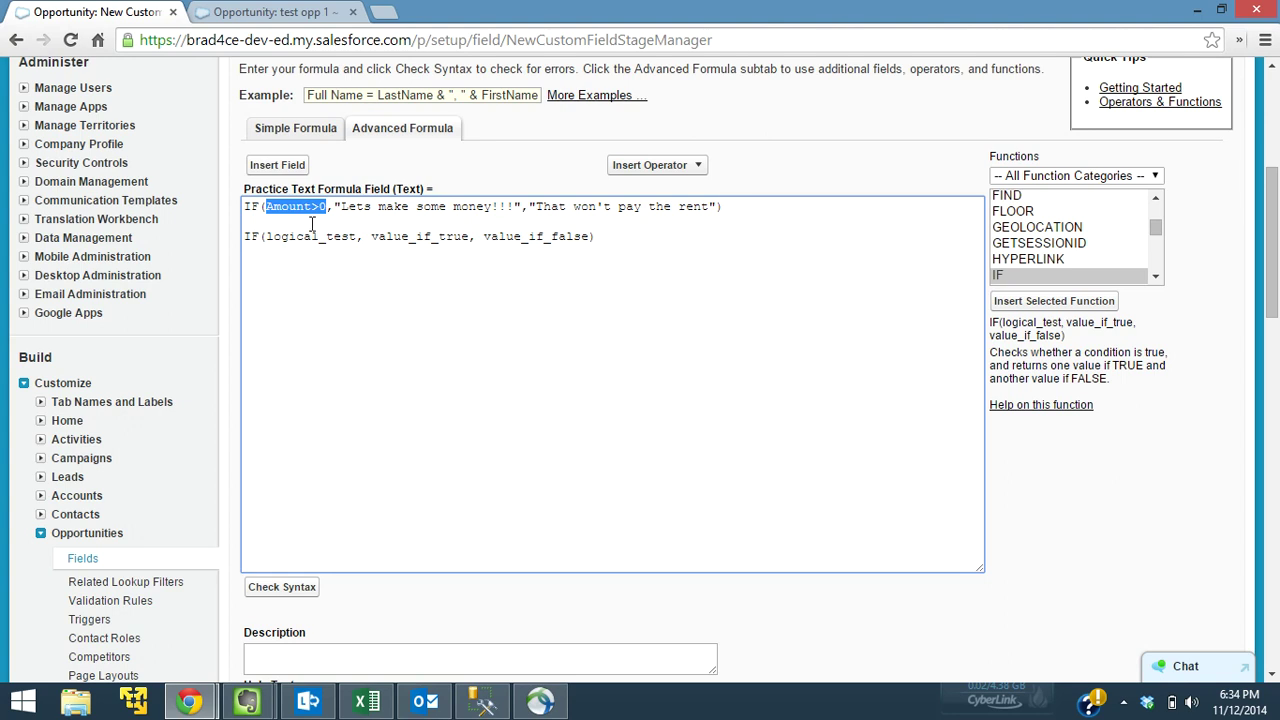
{"action": "mouse_move", "coordinate": [309, 207]}
{"action": "left_mouse_down"}
{"action": "mouse_move", "coordinate": [274, 206]}
{"action": "mouse_move", "coordinate": [312, 207]}
{"action": "left_mouse_up"}
{"action": "left_click", "coordinate": [312, 207]}
{"action": "double_click", "coordinate": [288, 207]}
{"action": "triple_click", "coordinate": [284, 207]}
{"action": "double_click", "coordinate": [280, 207]}
Examine the Amount entry among the insertable Opportunity fields and the list of operators, including Greater Than, without inserting anything.
{"action": "left_click", "coordinate": [290, 167]}
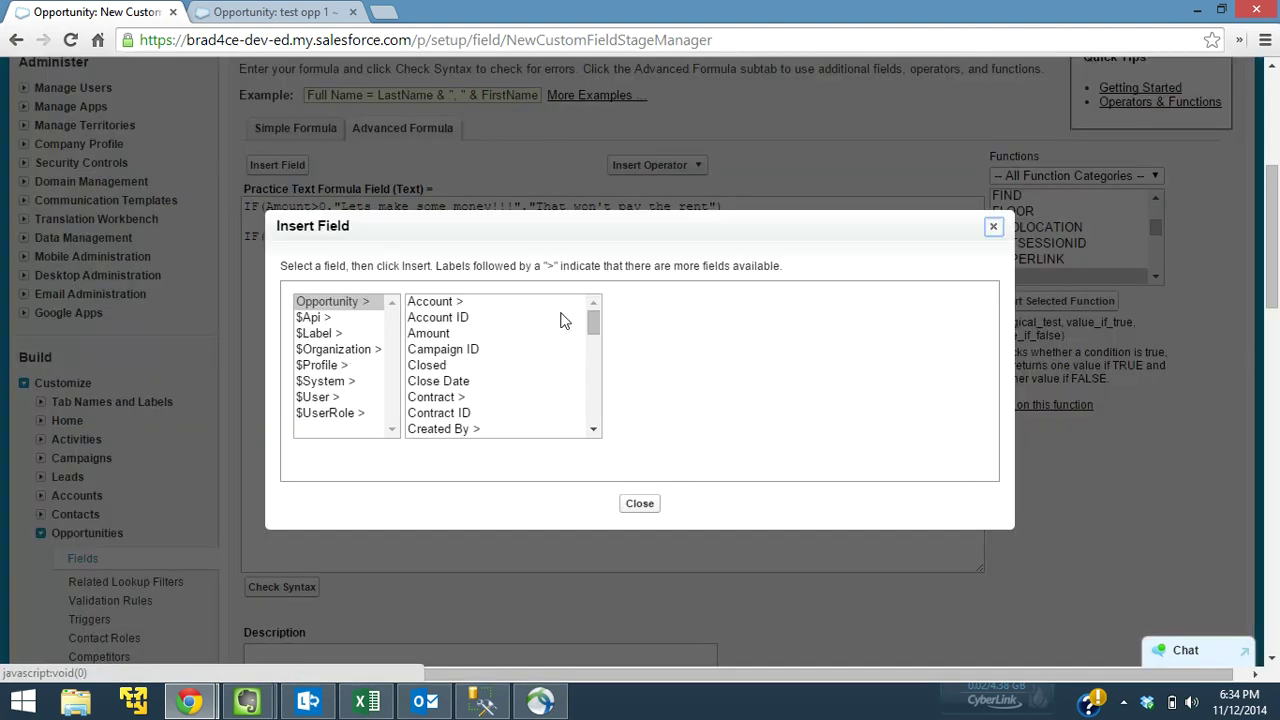
{"action": "left_click", "coordinate": [455, 334]}
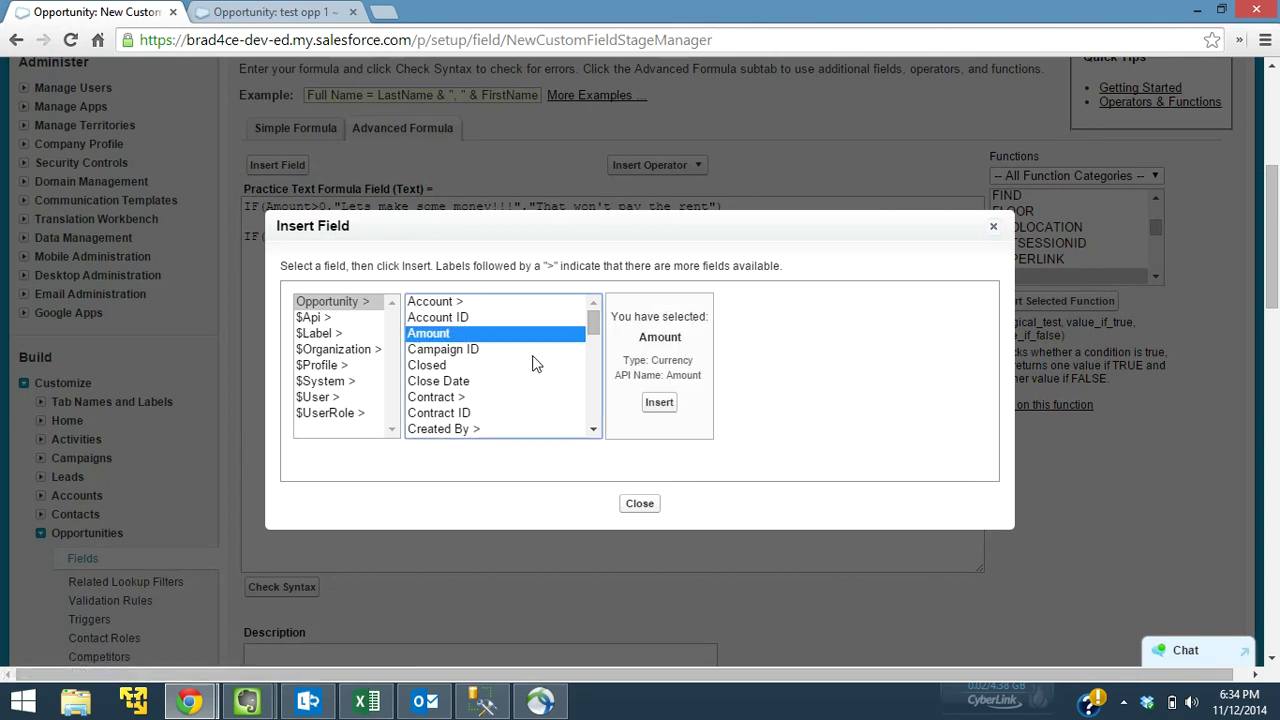
{"action": "left_click", "coordinate": [640, 504]}
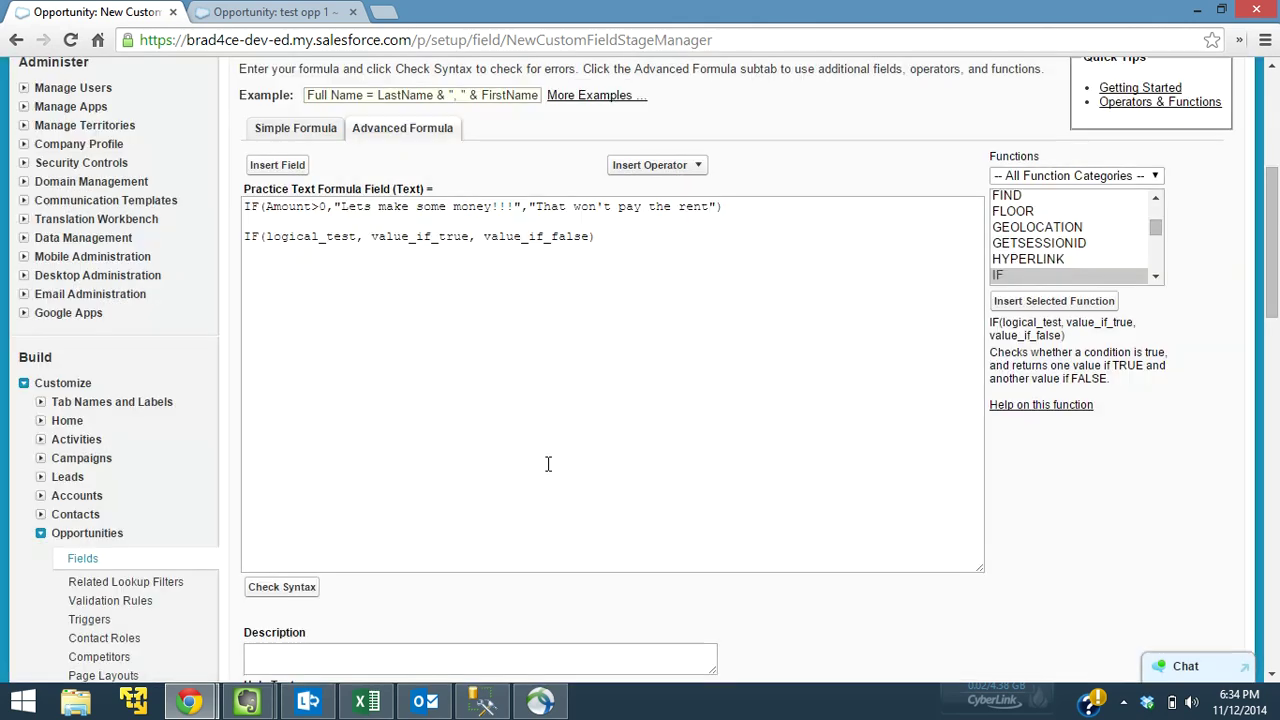
{"action": "left_click", "coordinate": [324, 207]}
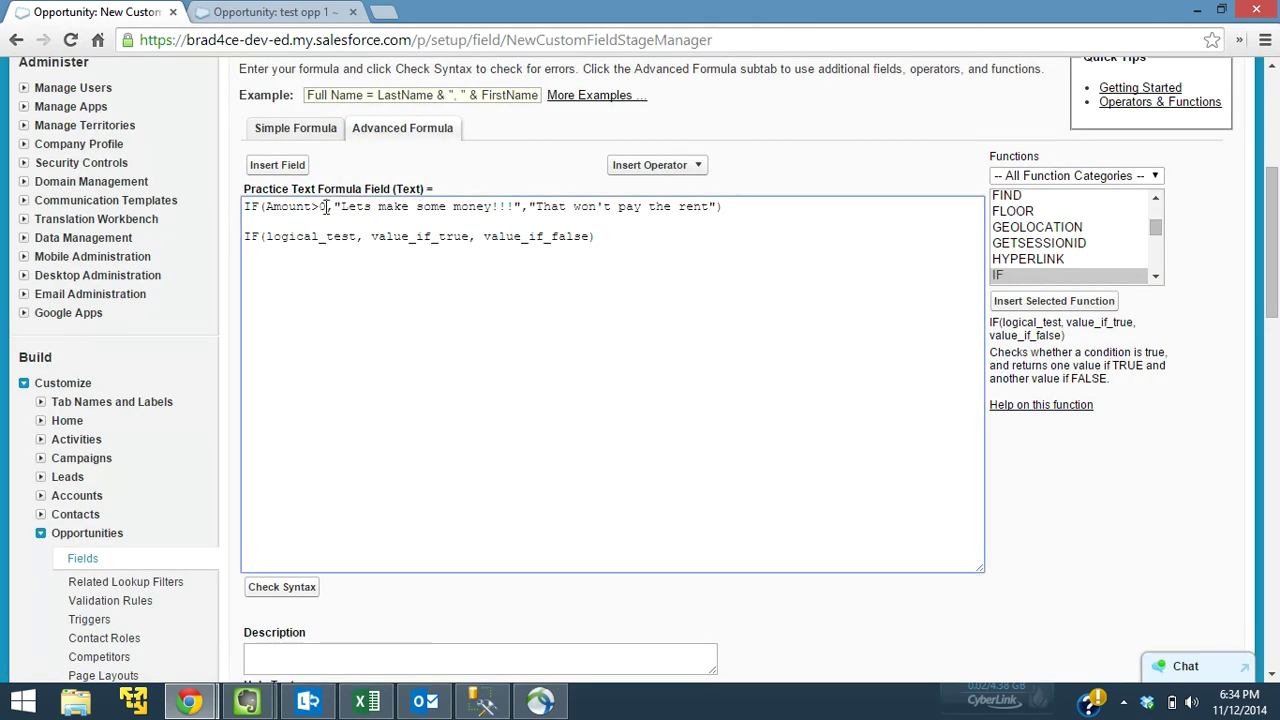
{"action": "left_click", "coordinate": [682, 168]}
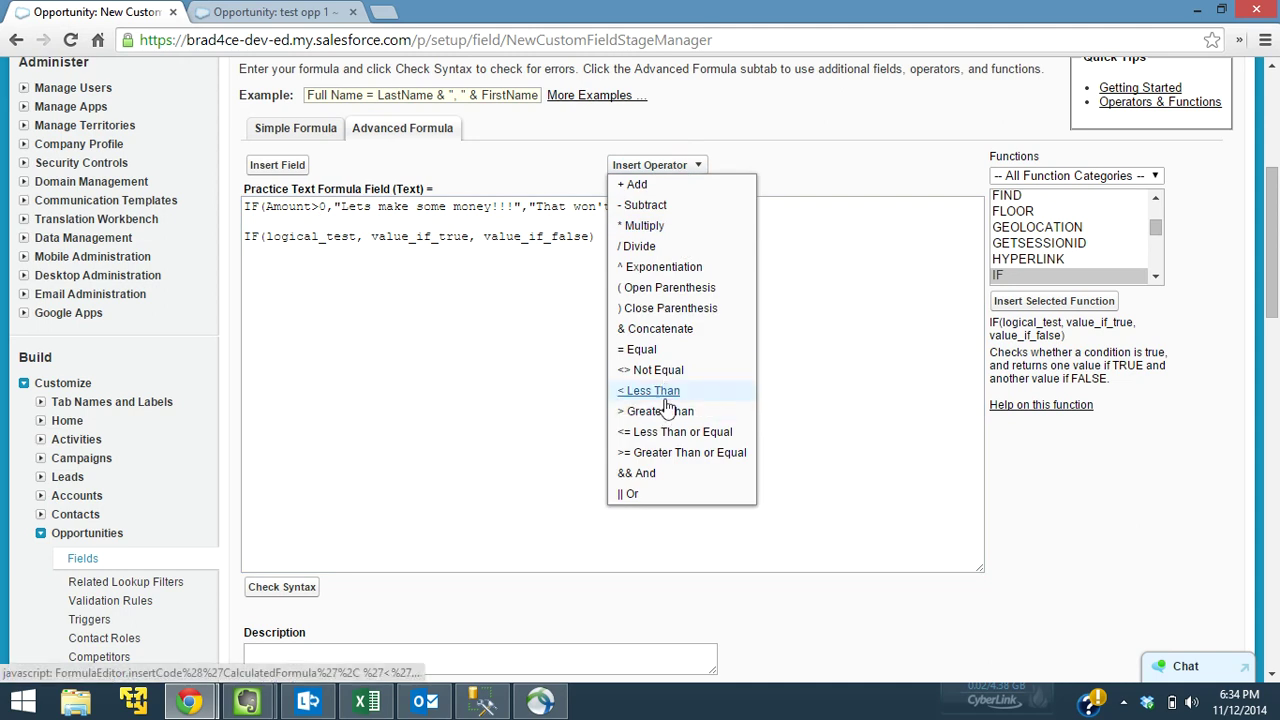
{"action": "left_click", "coordinate": [457, 349]}
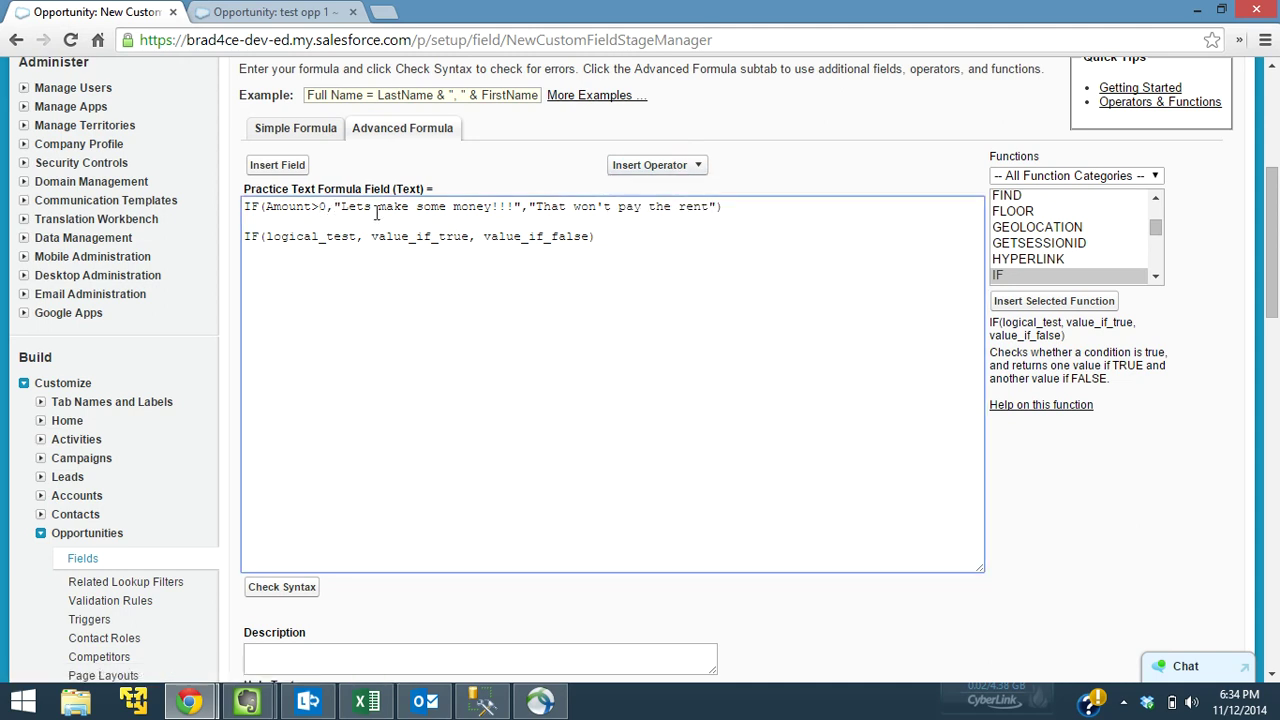
Compare the two quoted messages in the formula with the value_if_true and value_if_false arguments of the IF template.
{"action": "left_click", "coordinate": [341, 208]}
{"action": "left_click_drag", "start_coordinate": [514, 207], "coordinate": [340, 214]}
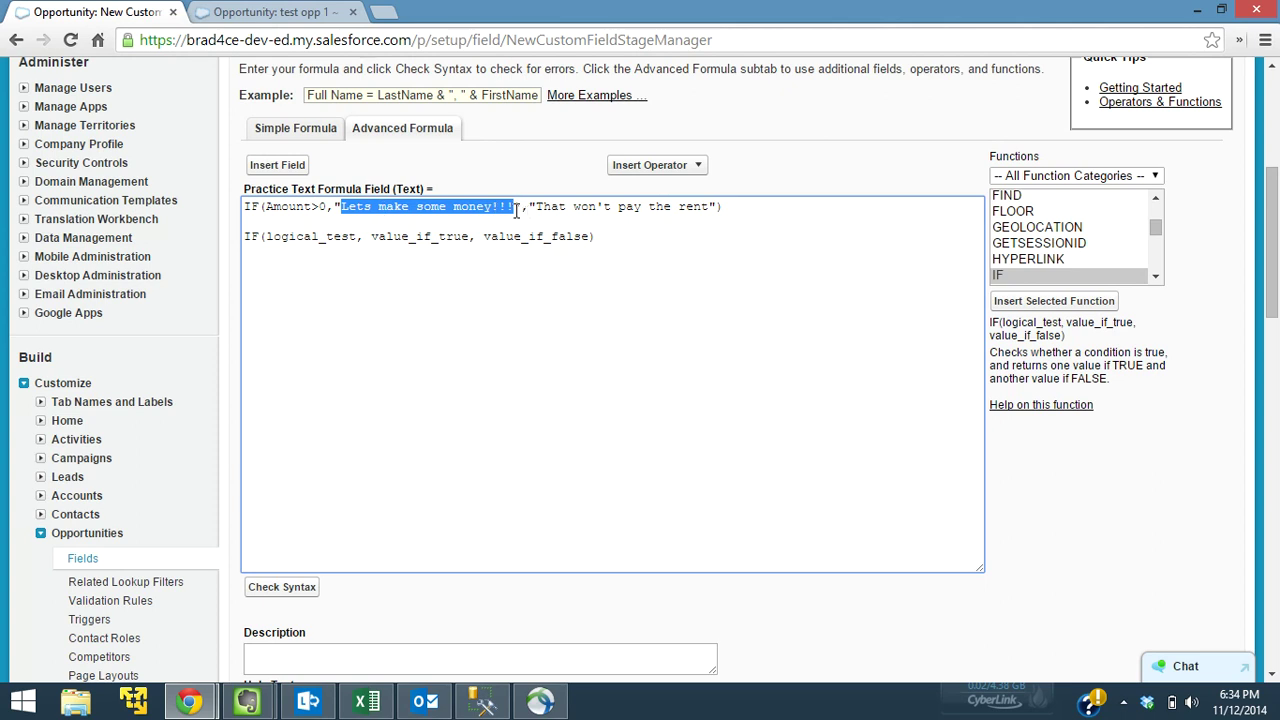
{"action": "left_click_drag", "start_coordinate": [529, 206], "coordinate": [519, 206]}
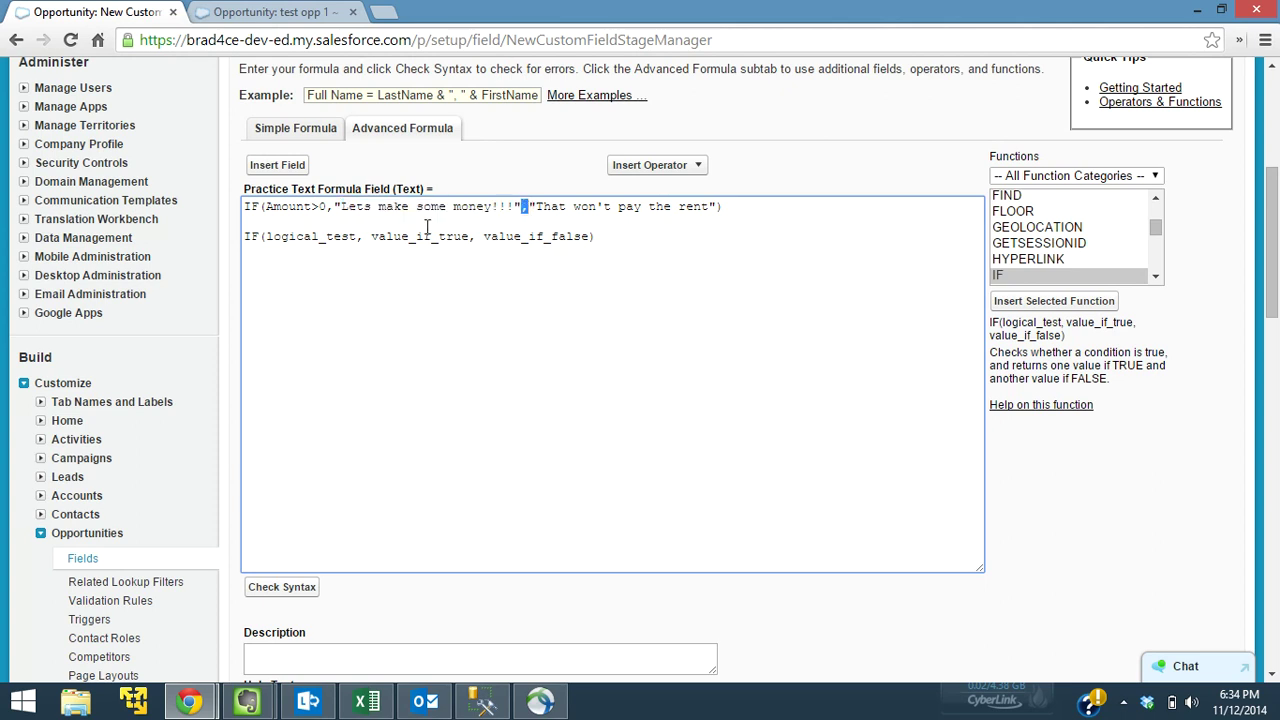
{"action": "left_click_drag", "start_coordinate": [372, 238], "coordinate": [470, 238]}
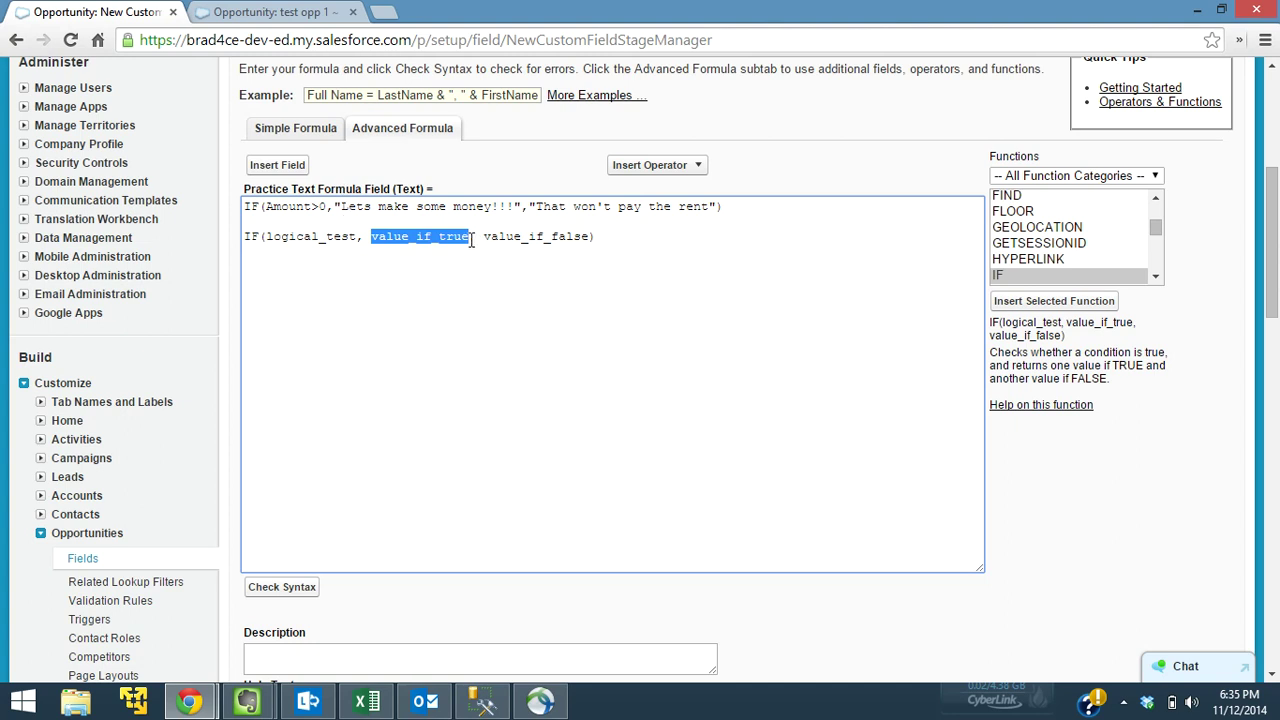
{"action": "left_click", "coordinate": [471, 240]}
{"action": "left_click_drag", "start_coordinate": [483, 237], "coordinate": [591, 238]}
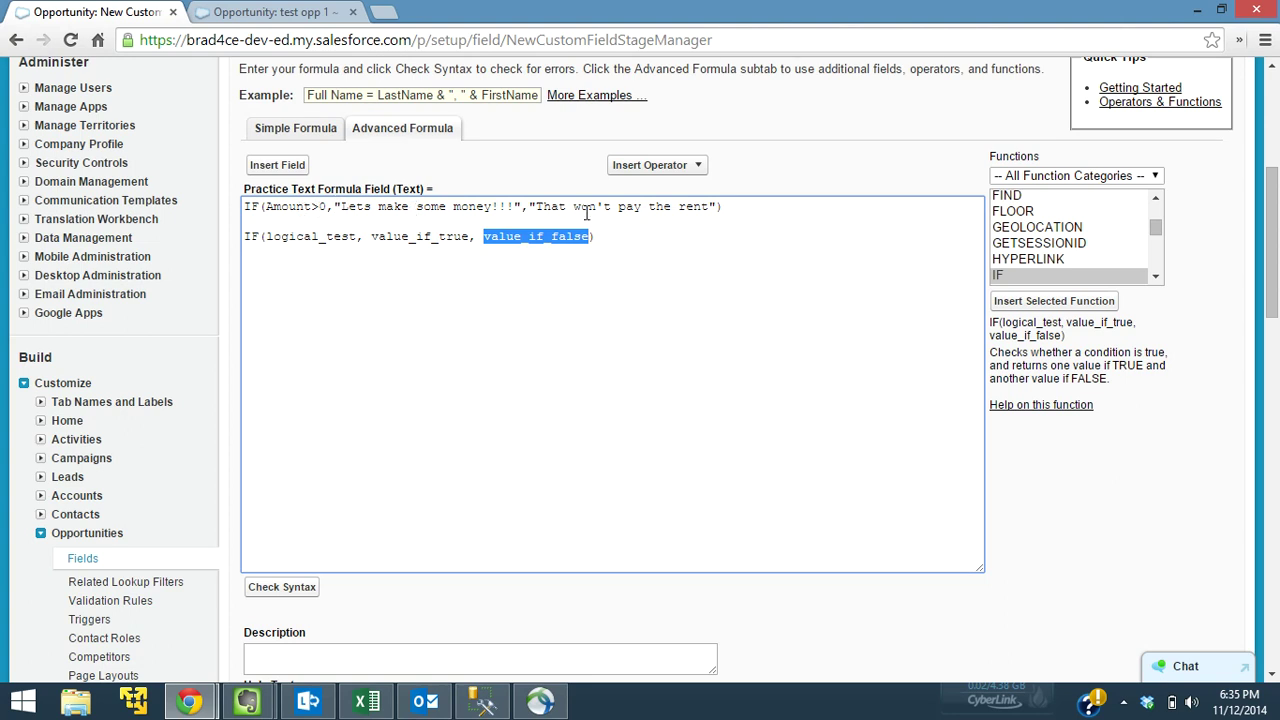
Delete the IF(logical_test, value_if_true, value_if_false) template line below the formula.
{"action": "left_click", "coordinate": [931, 459]}
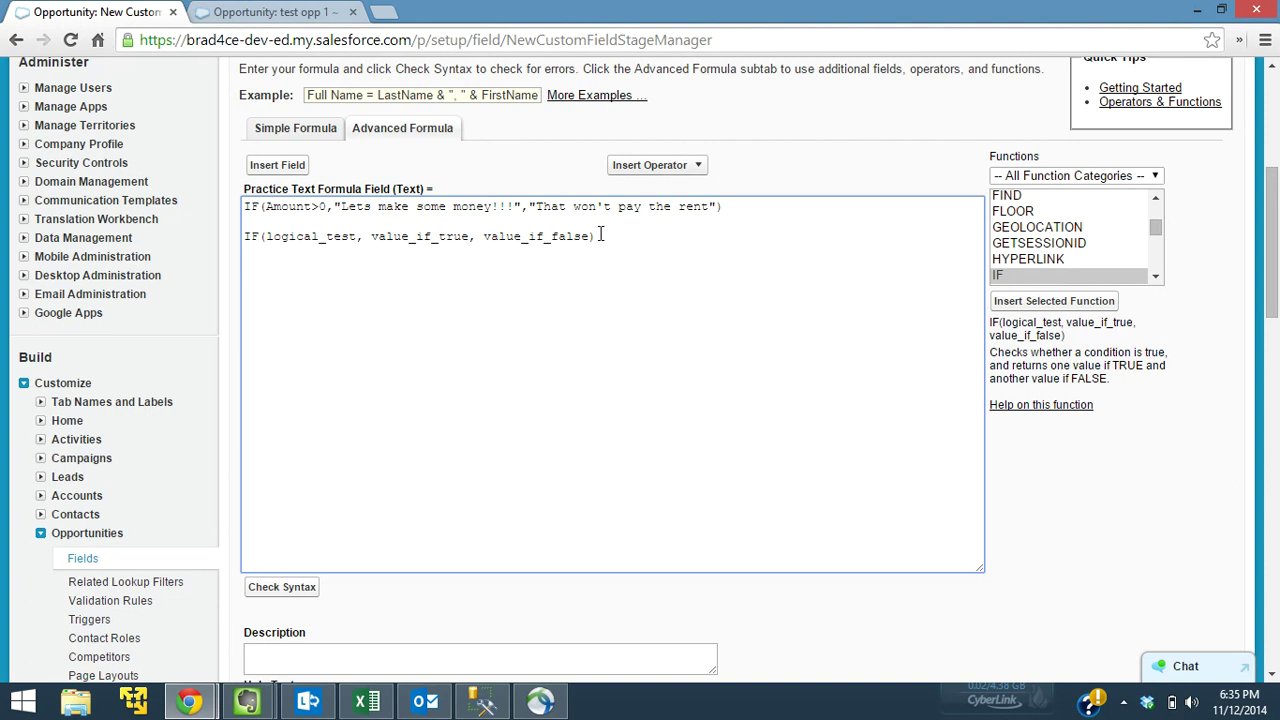
{"action": "left_click_drag", "start_coordinate": [602, 236], "coordinate": [213, 259]}
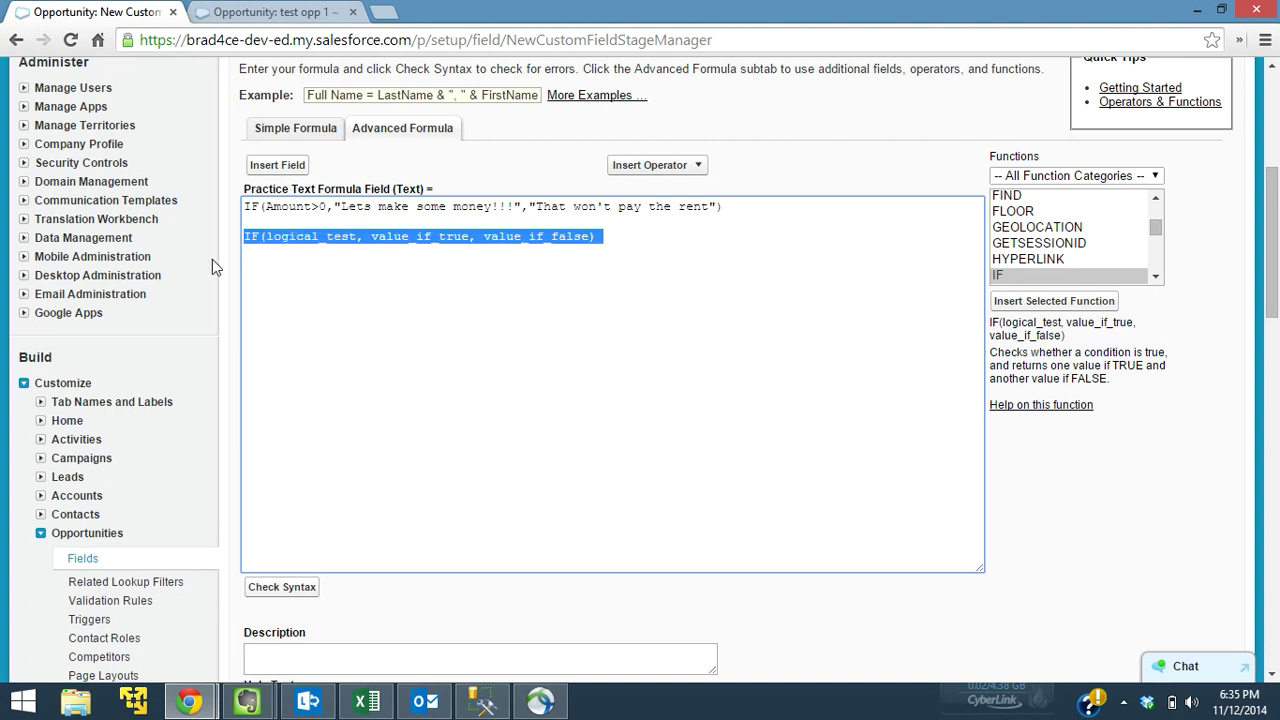
{"action": "key", "text": "BackSpace"}
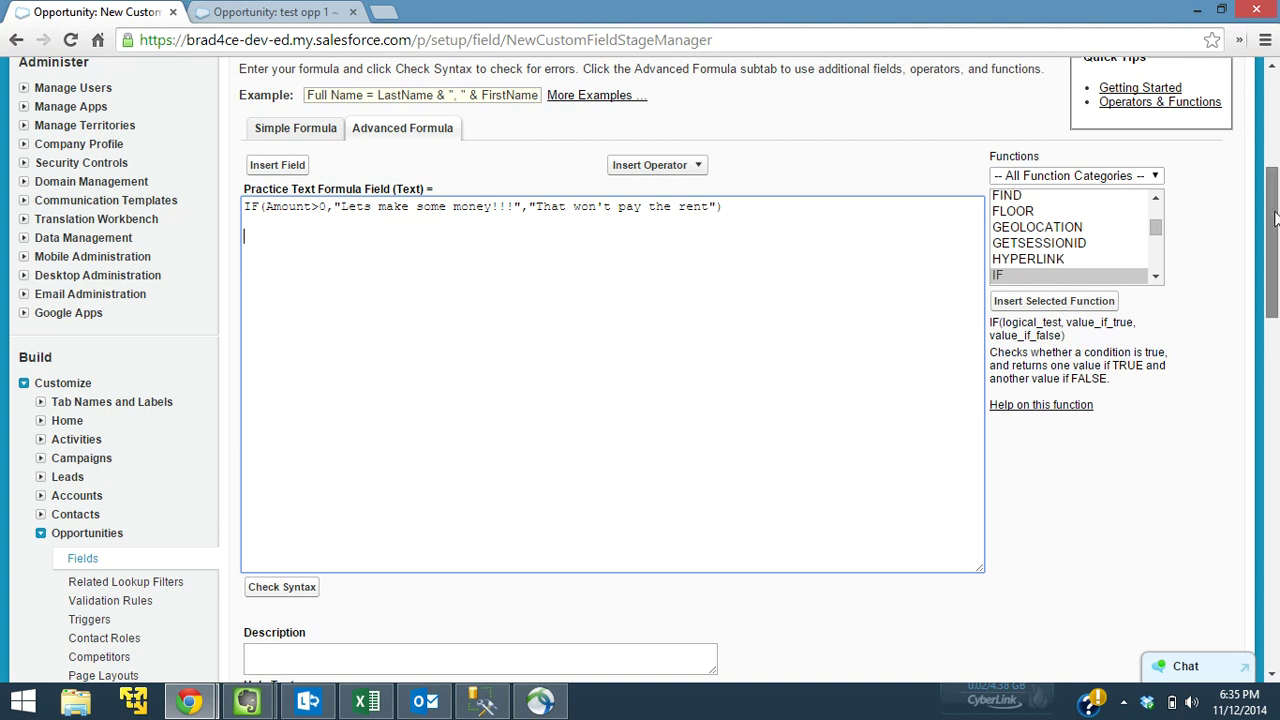
Set blank field handling to treat blank fields as blanks and continue to field-level security.
{"action": "left_click_drag", "start_coordinate": [1275, 218], "coordinate": [1275, 323]}
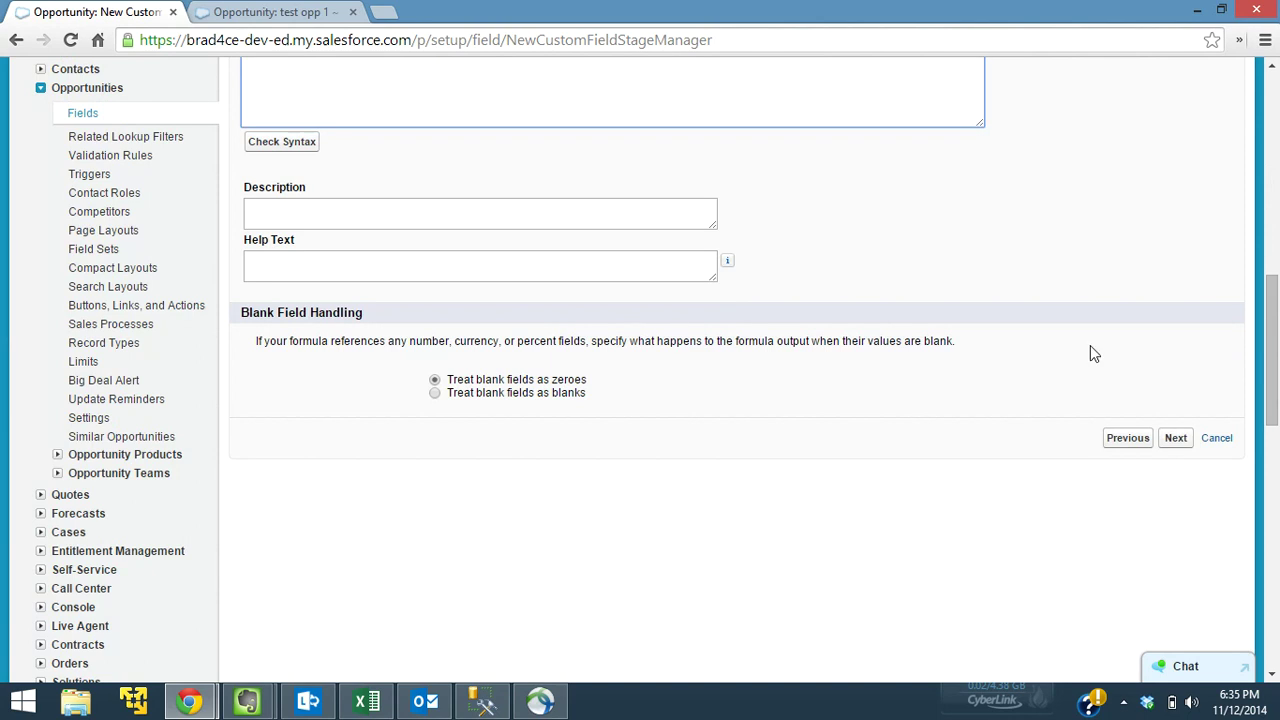
{"action": "left_click", "coordinate": [476, 394]}
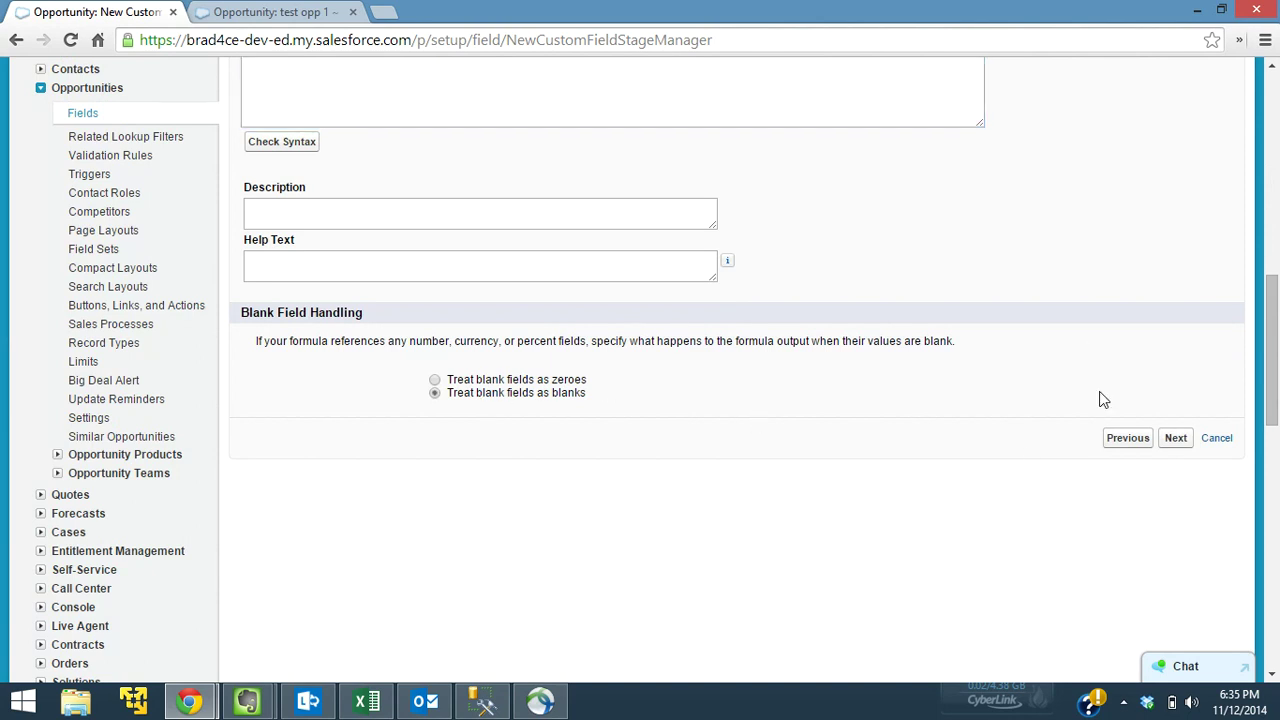
{"action": "left_click", "coordinate": [1170, 447]}
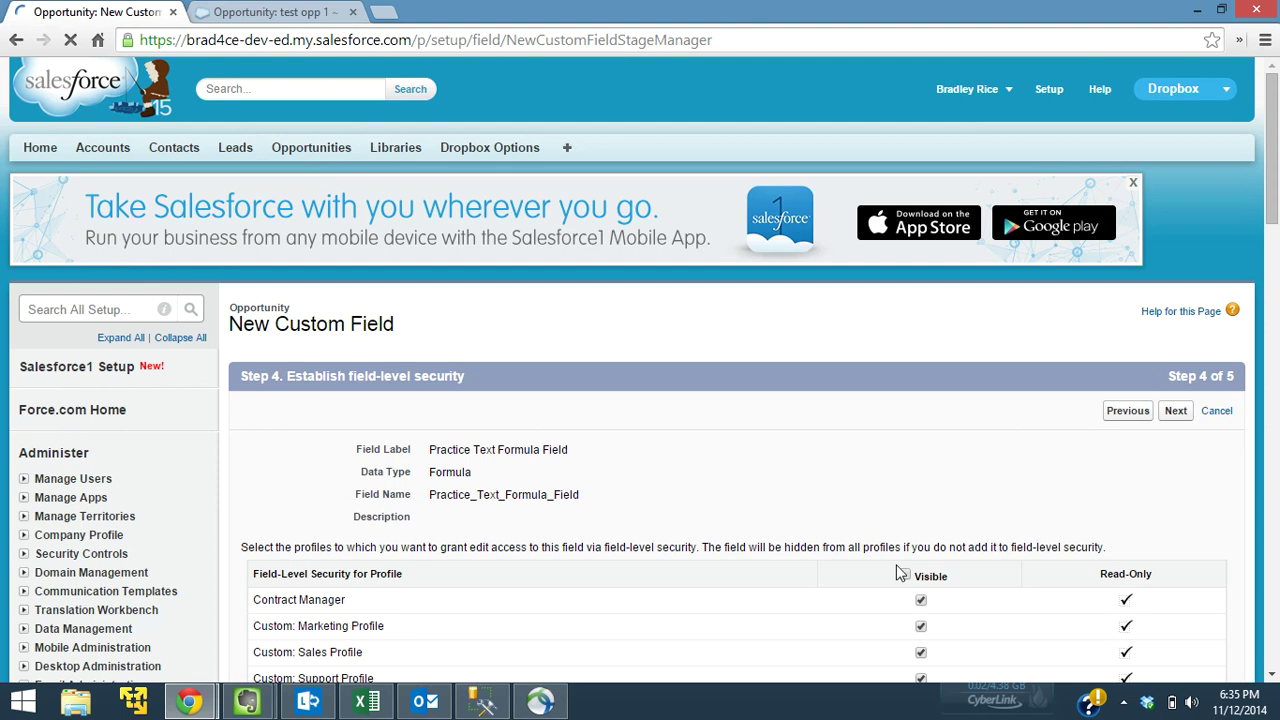
Set the field's visibility for all profiles and save it with the Opportunity page layouts selected.
{"action": "left_click", "coordinate": [904, 575]}
{"action": "left_click", "coordinate": [1176, 411]}
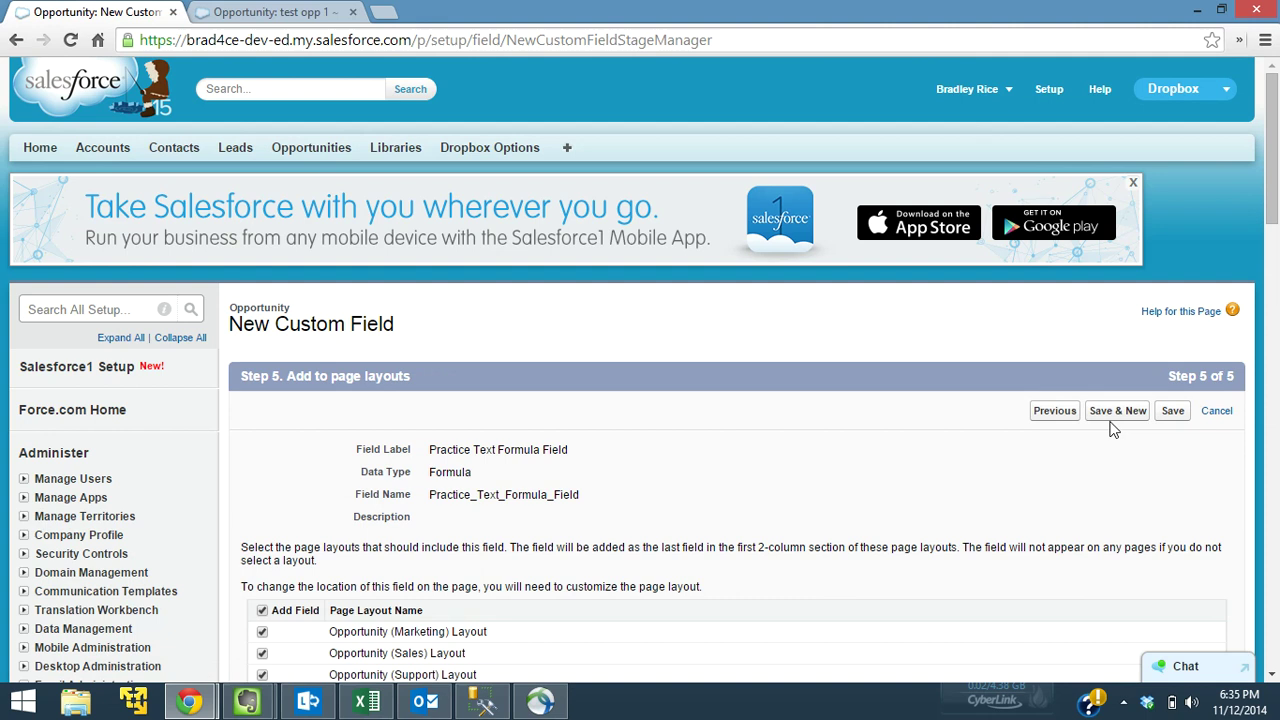
{"action": "left_click", "coordinate": [1171, 412]}
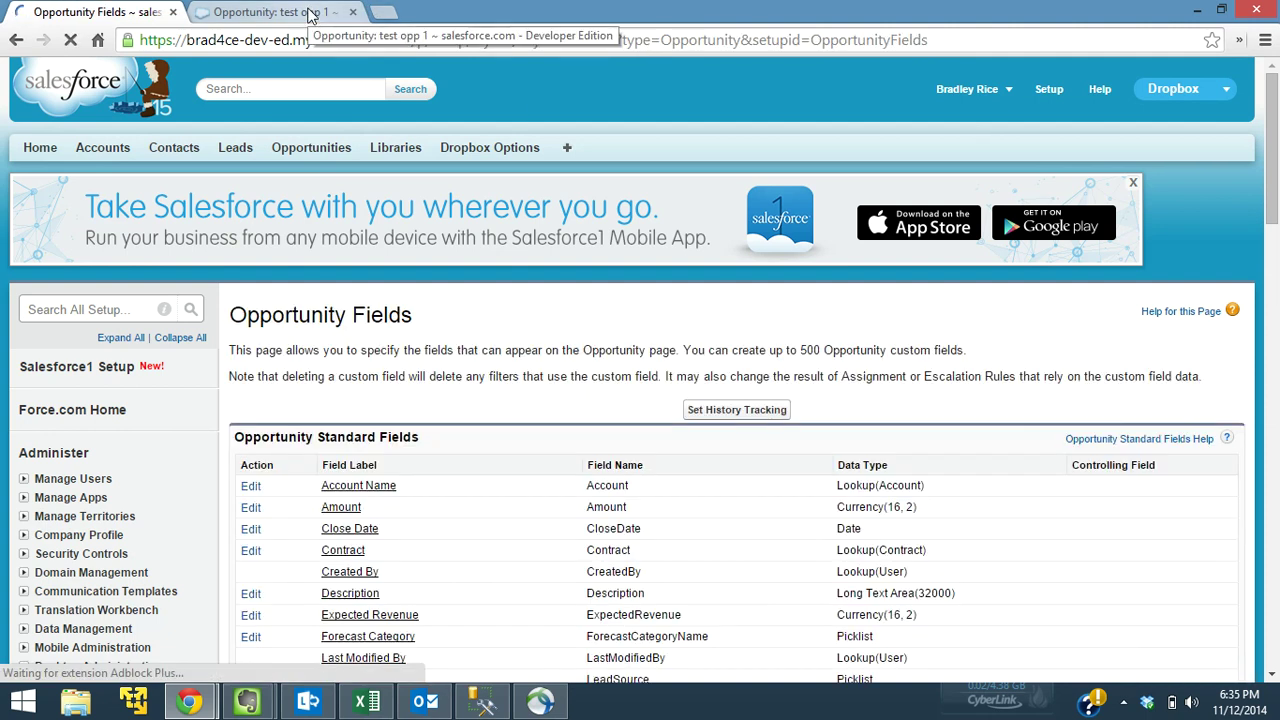
Switch to the test opp 1 opportunity and examine its Practice Currency Formula Field.
{"action": "left_click", "coordinate": [310, 14]}
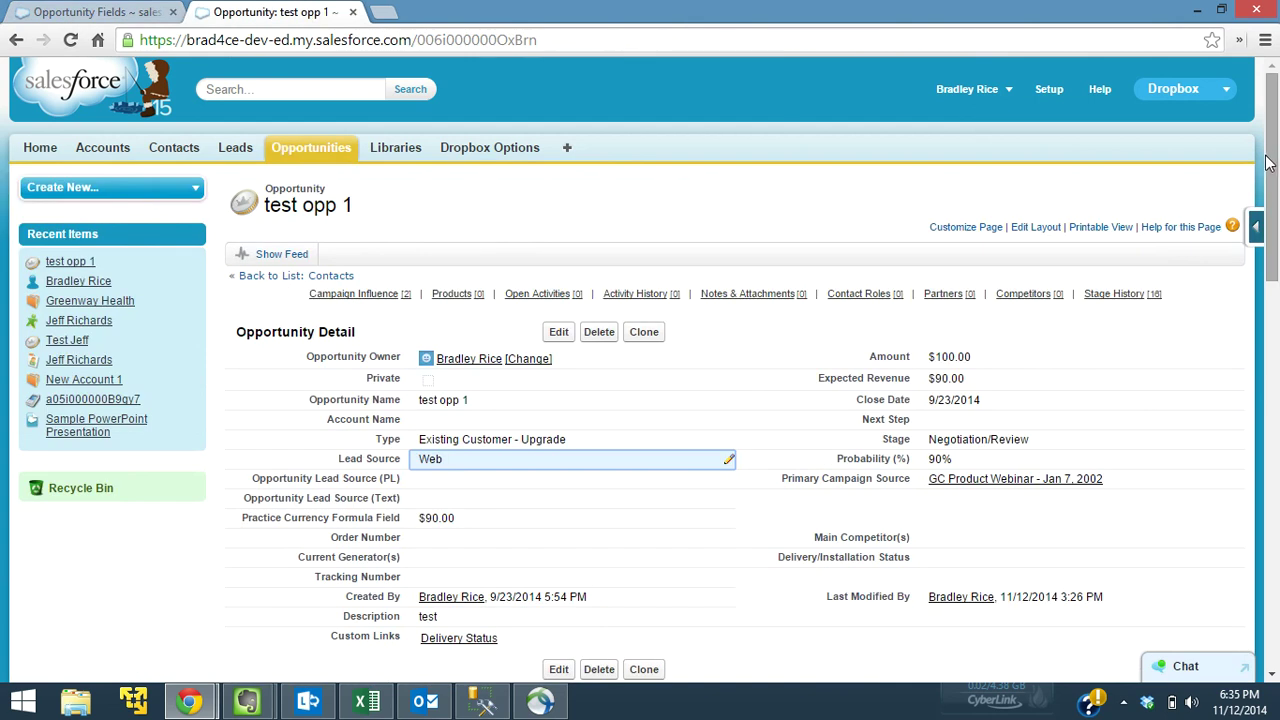
{"action": "scroll", "coordinate": [1272, 165], "scroll_direction": "down", "scroll_amount": 1}
{"action": "scroll", "coordinate": [1272, 165], "scroll_direction": "down", "scroll_amount": 1}
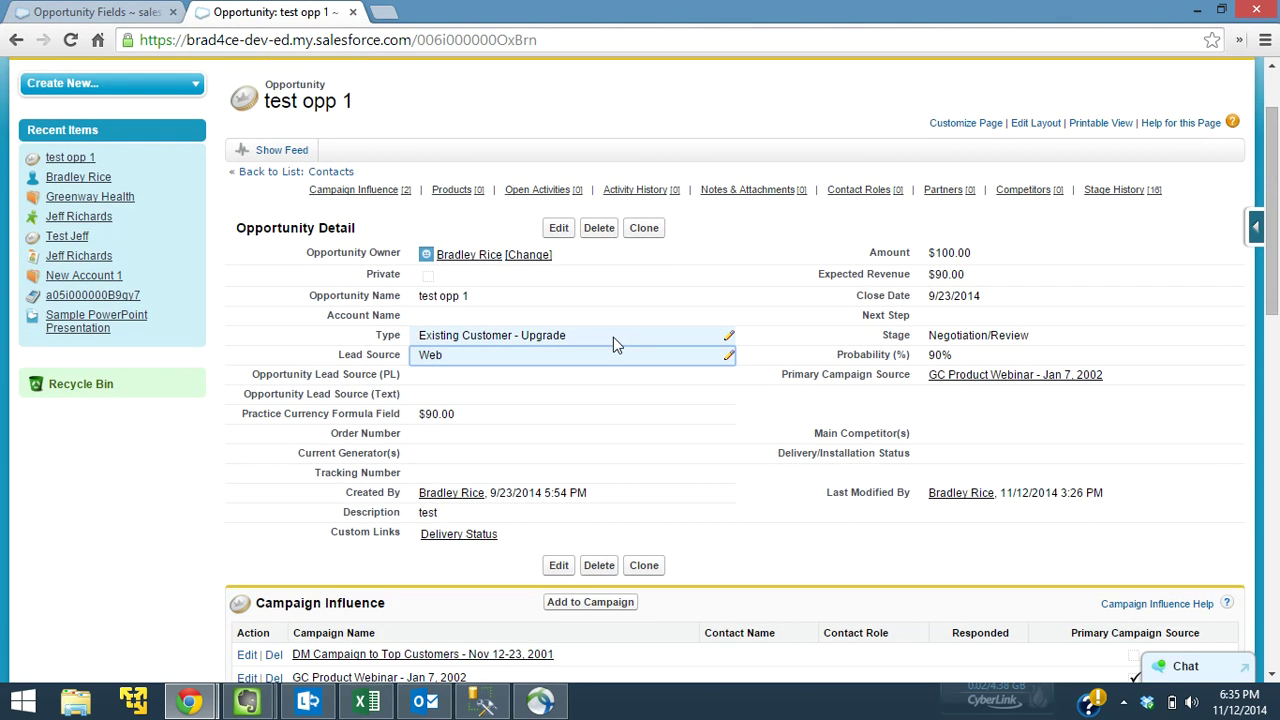
{"action": "left_click_drag", "start_coordinate": [470, 414], "coordinate": [238, 414]}
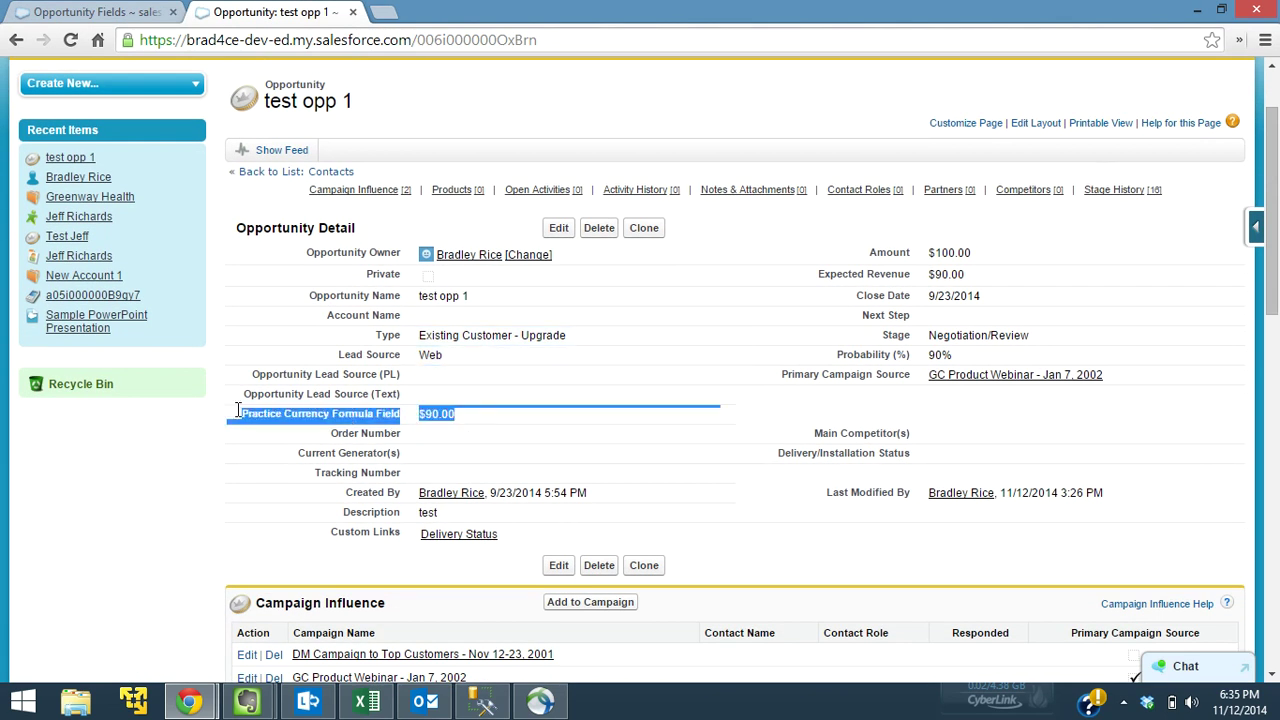
{"action": "left_click", "coordinate": [494, 417]}
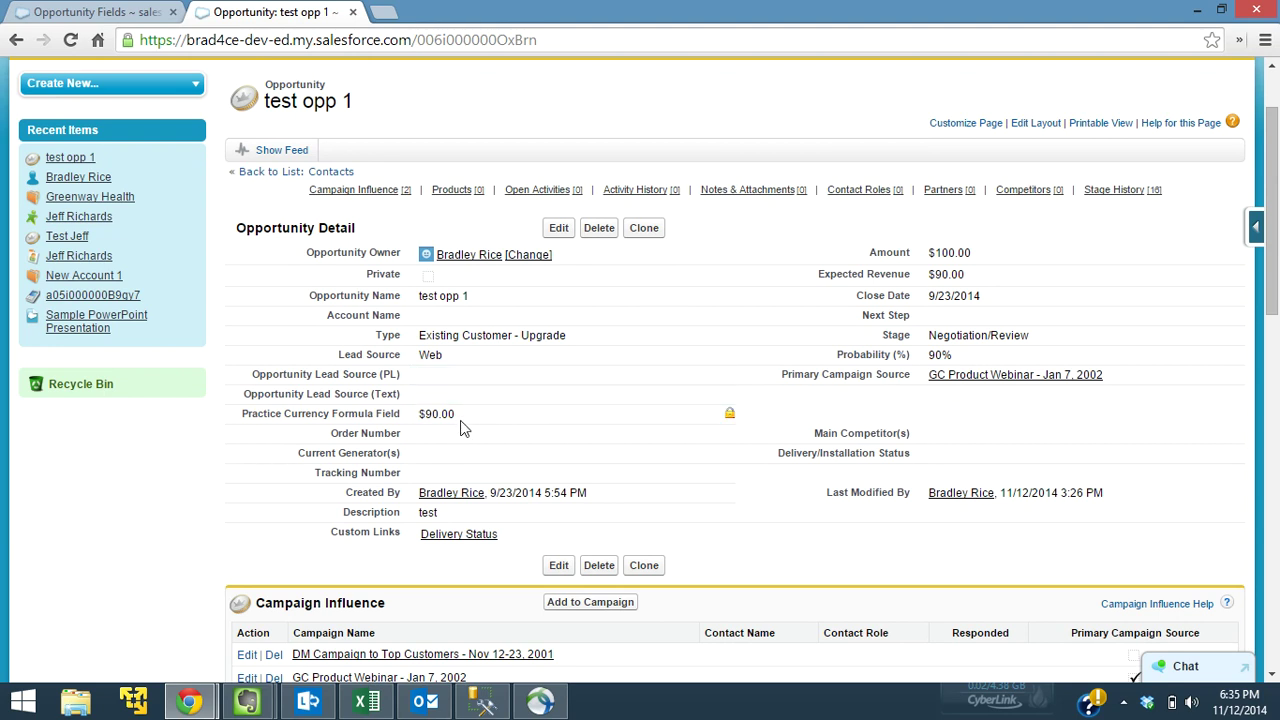
Reload the test opp 1 record and check its Practice Text Formula Field.
{"action": "left_click", "coordinate": [69, 44]}
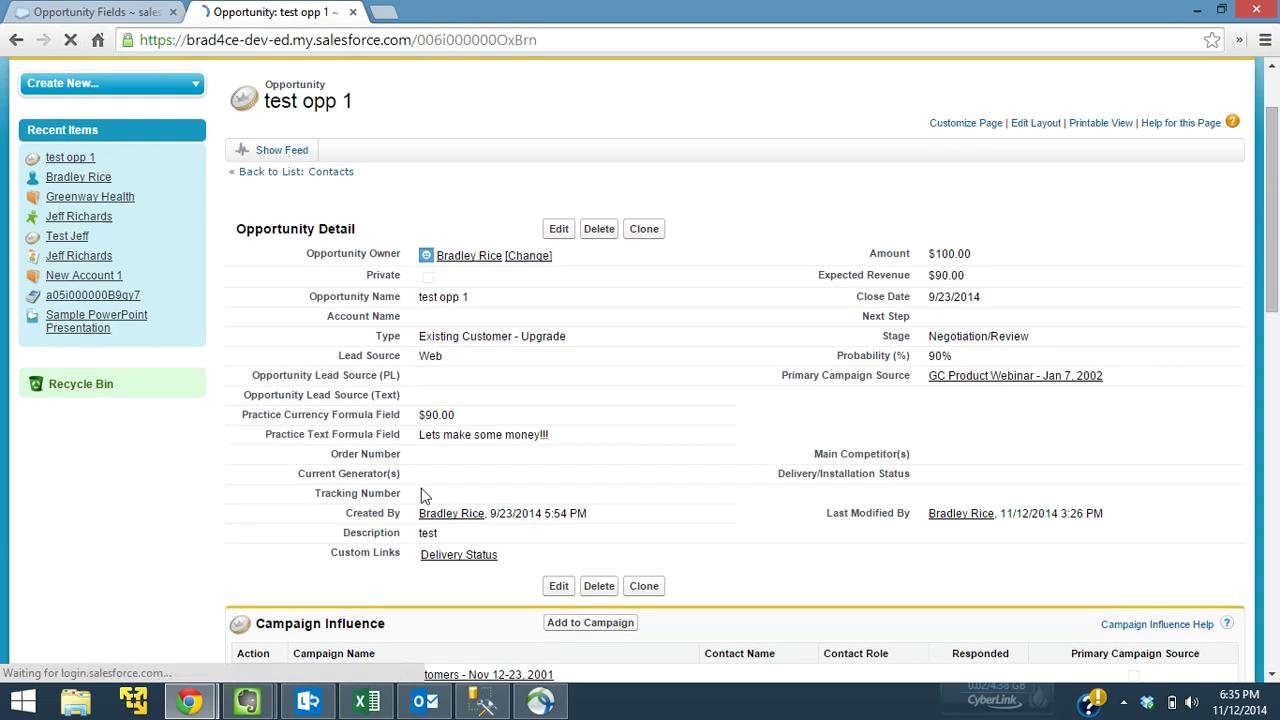
{"action": "left_click_drag", "start_coordinate": [266, 433], "coordinate": [411, 433]}
{"action": "left_click", "coordinate": [427, 440]}
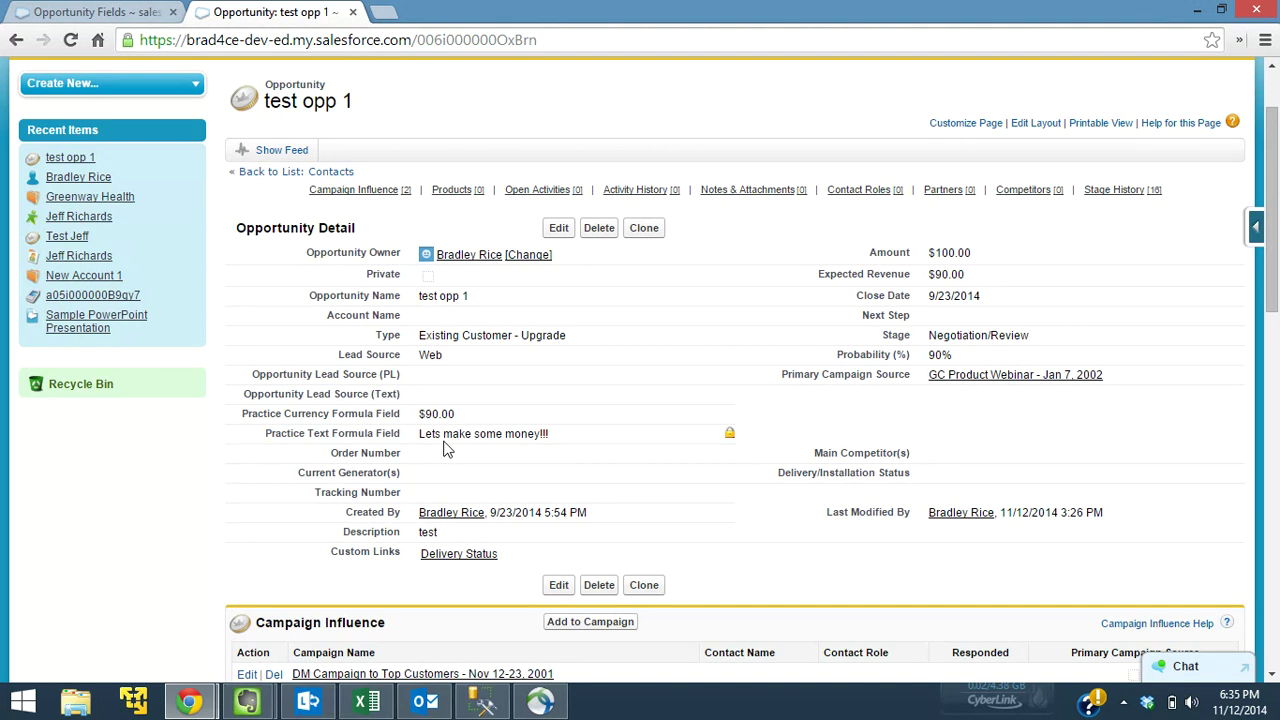
Set the Amount of test opp 1 to 0, save the record and check the Practice Text Formula Field.
{"action": "double_click", "coordinate": [975, 256]}
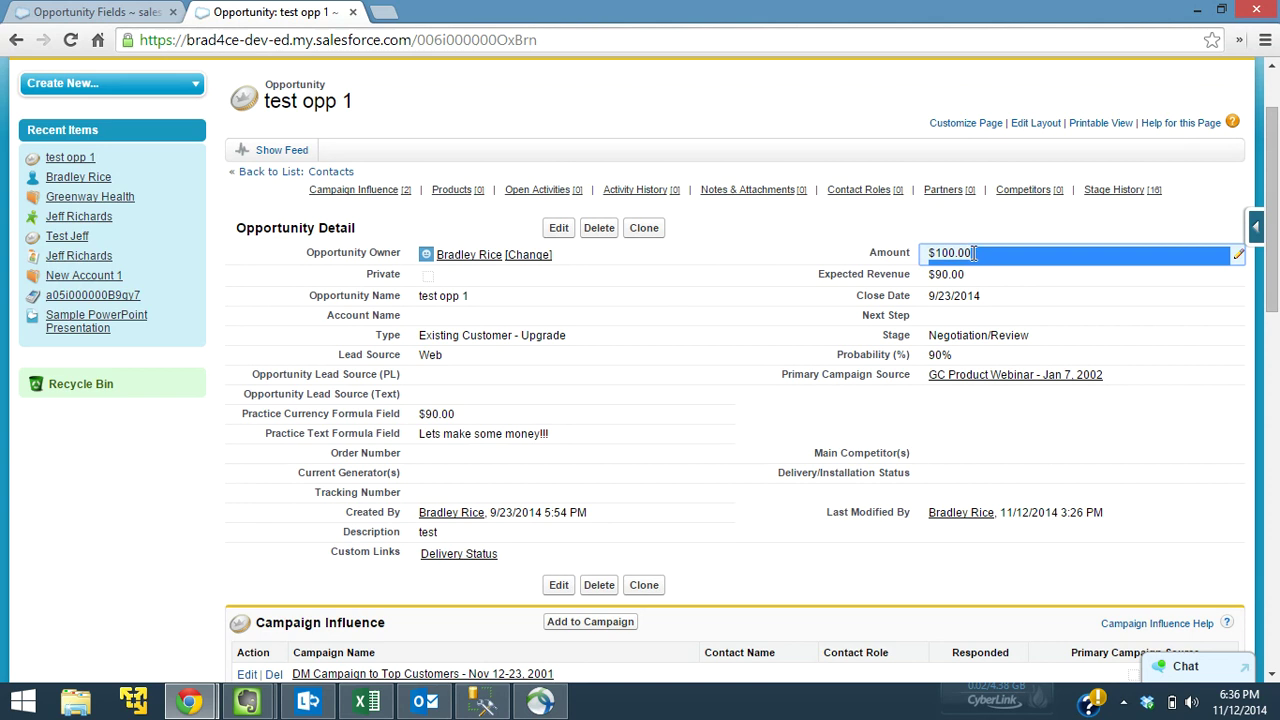
{"action": "type", "text": "0"}
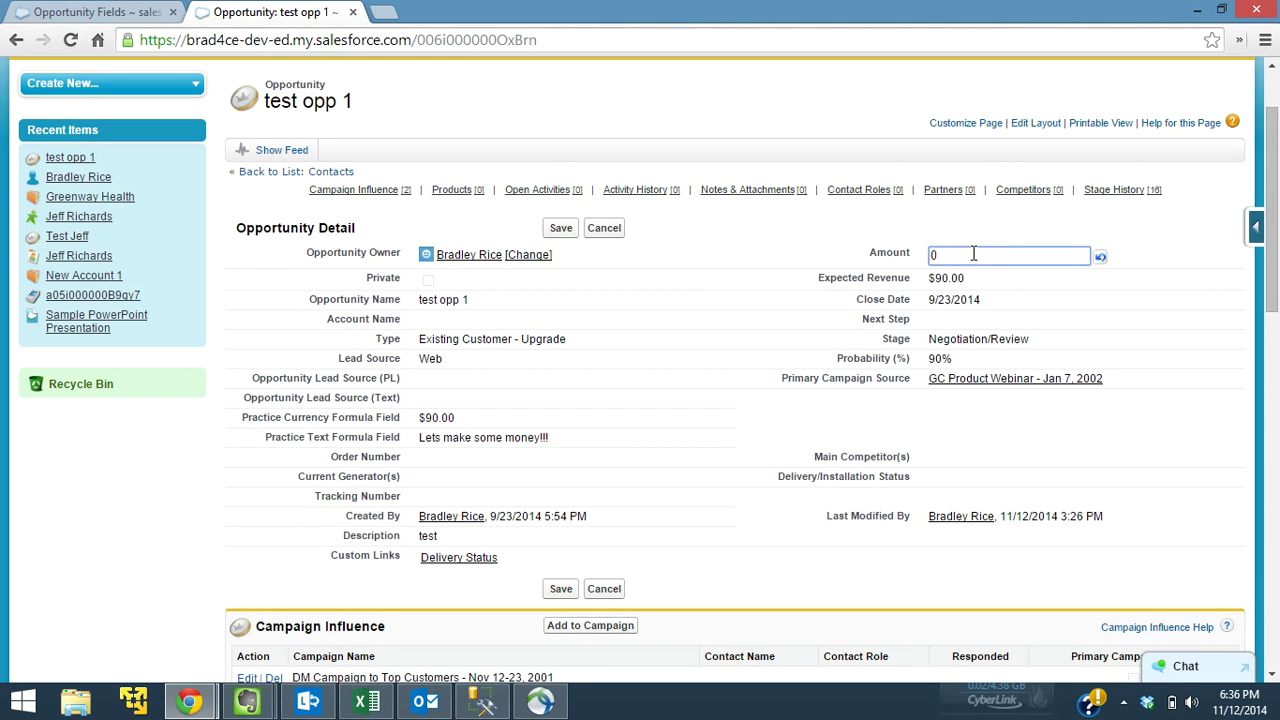
{"action": "left_click", "coordinate": [605, 268]}
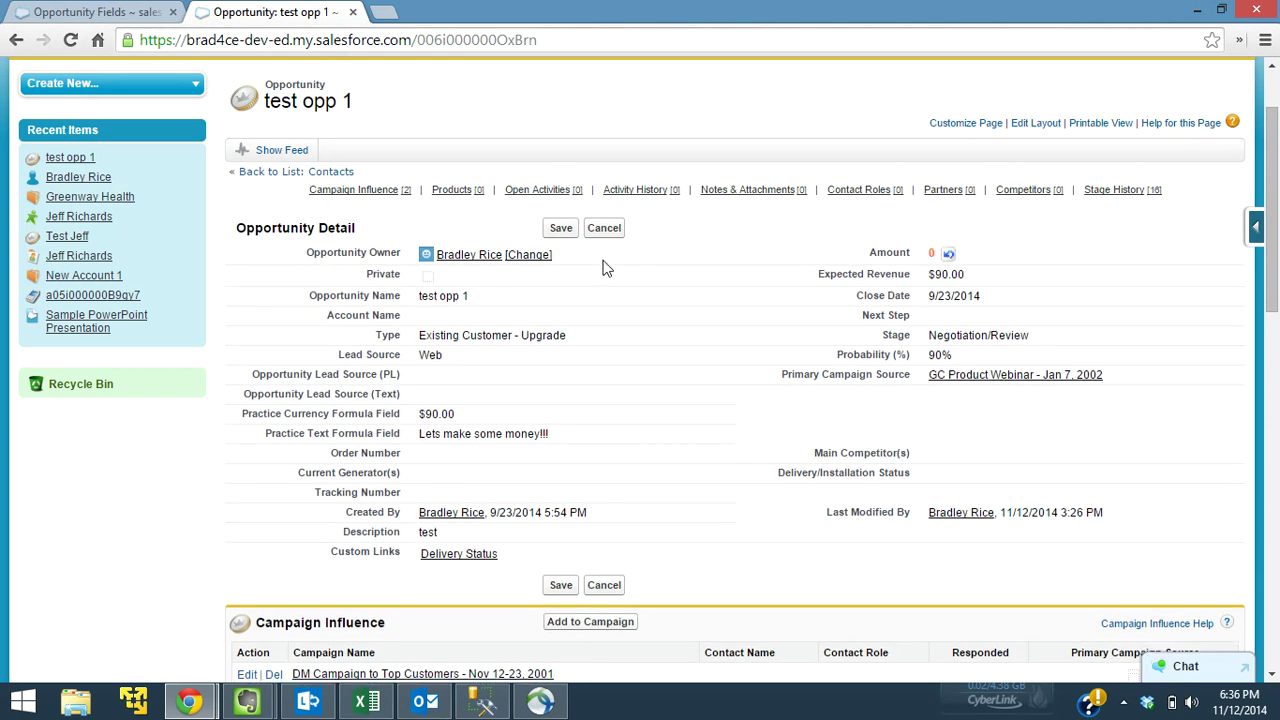
{"action": "left_click", "coordinate": [561, 229]}
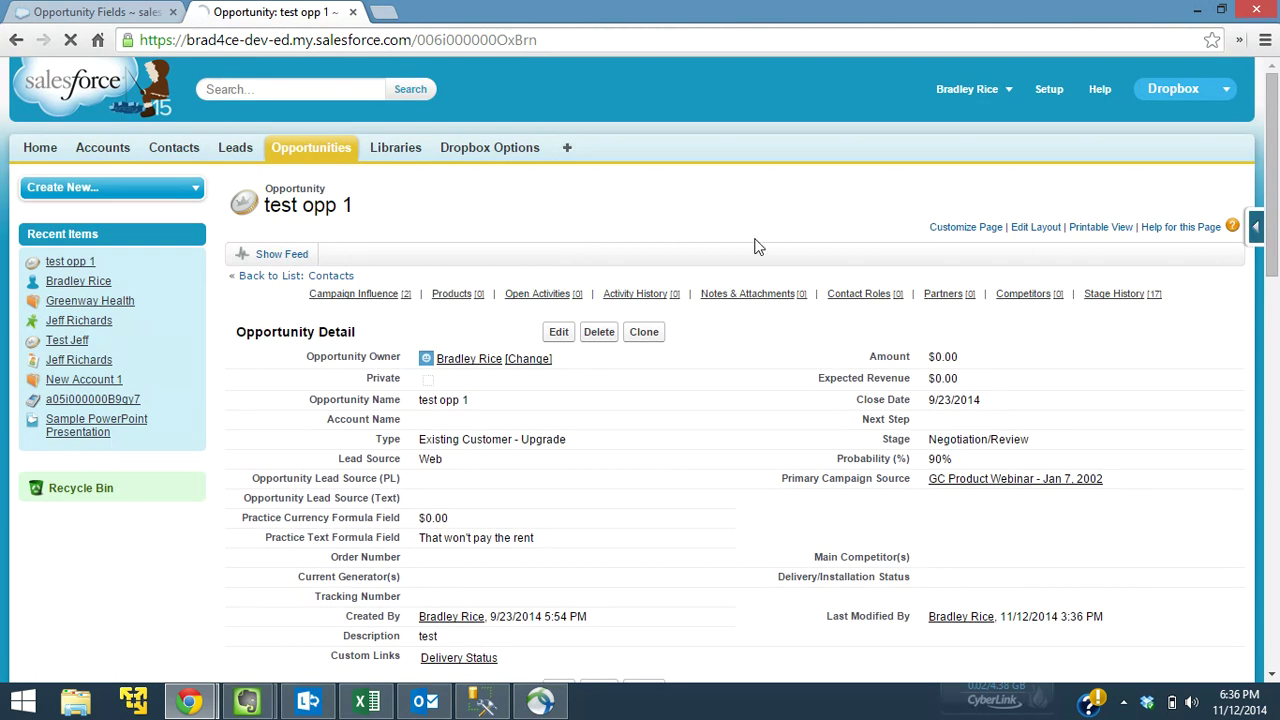
{"action": "scroll", "coordinate": [1265, 197], "scroll_direction": "down", "scroll_amount": 1}
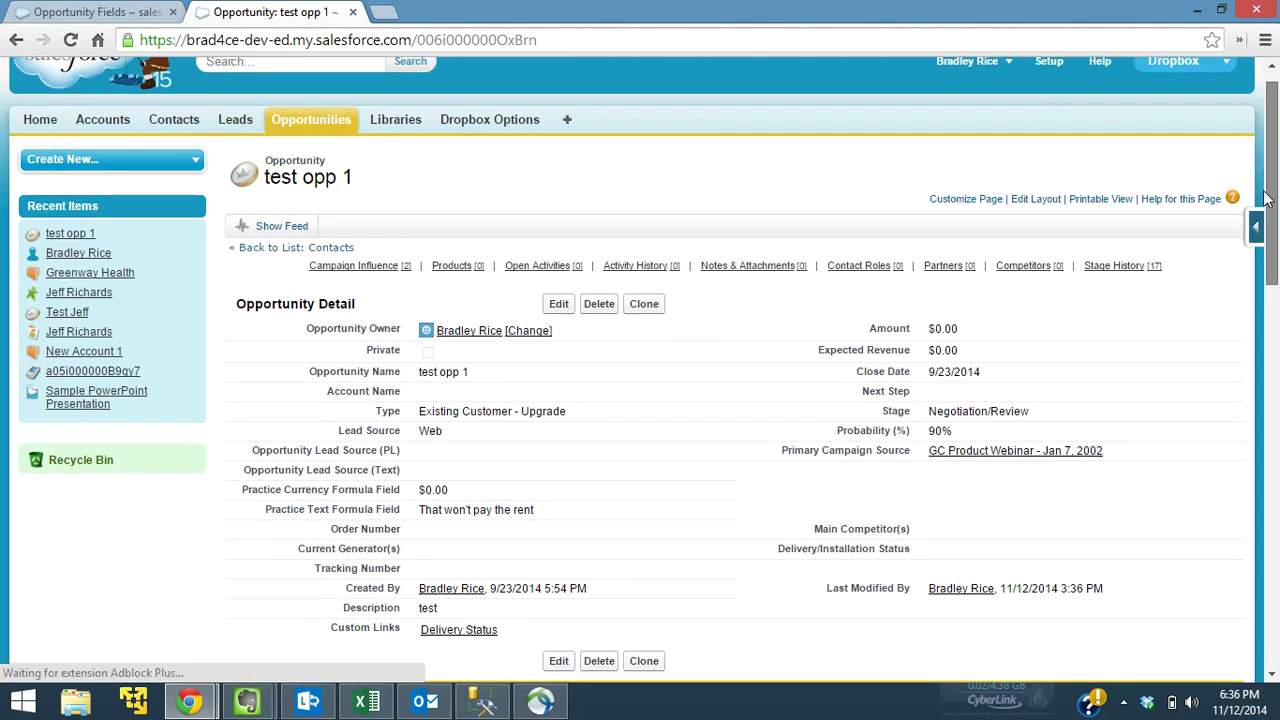
{"action": "scroll", "coordinate": [1265, 197], "scroll_direction": "down", "scroll_amount": 1}
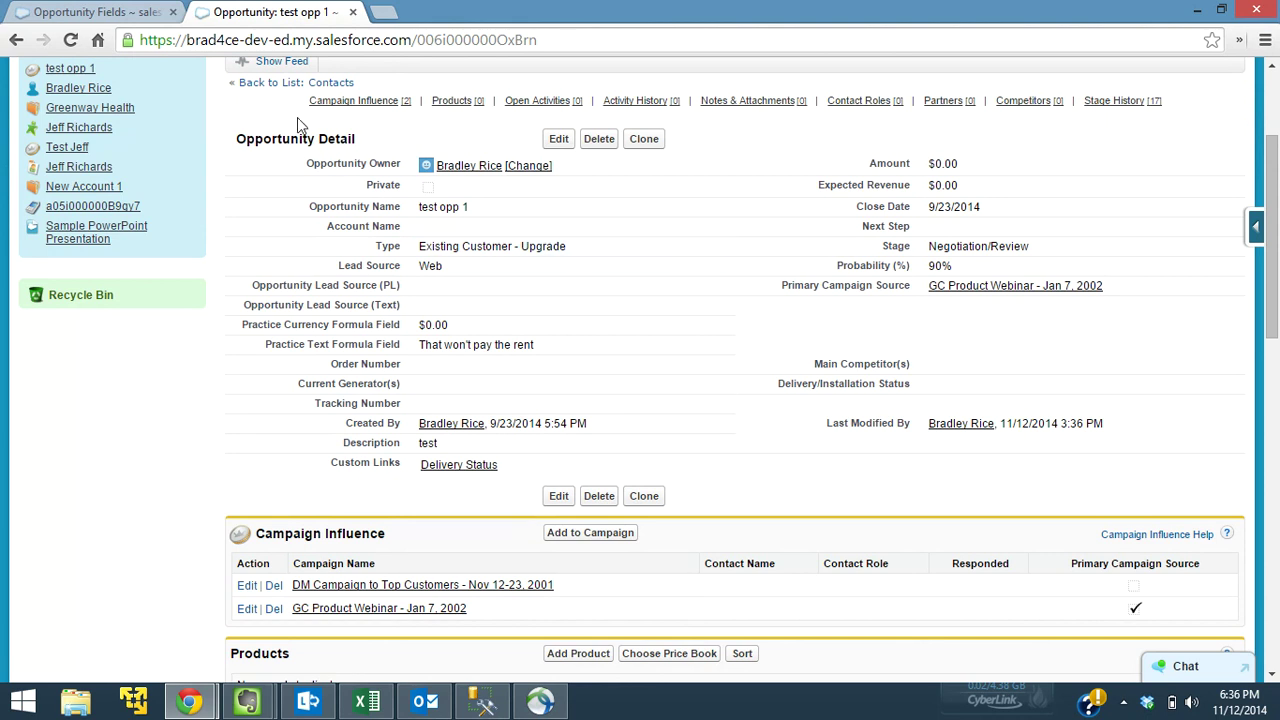
Return to the Opportunity Fields page and open the custom Practice Text Formula Field for editing.
{"action": "left_click", "coordinate": [128, 16]}
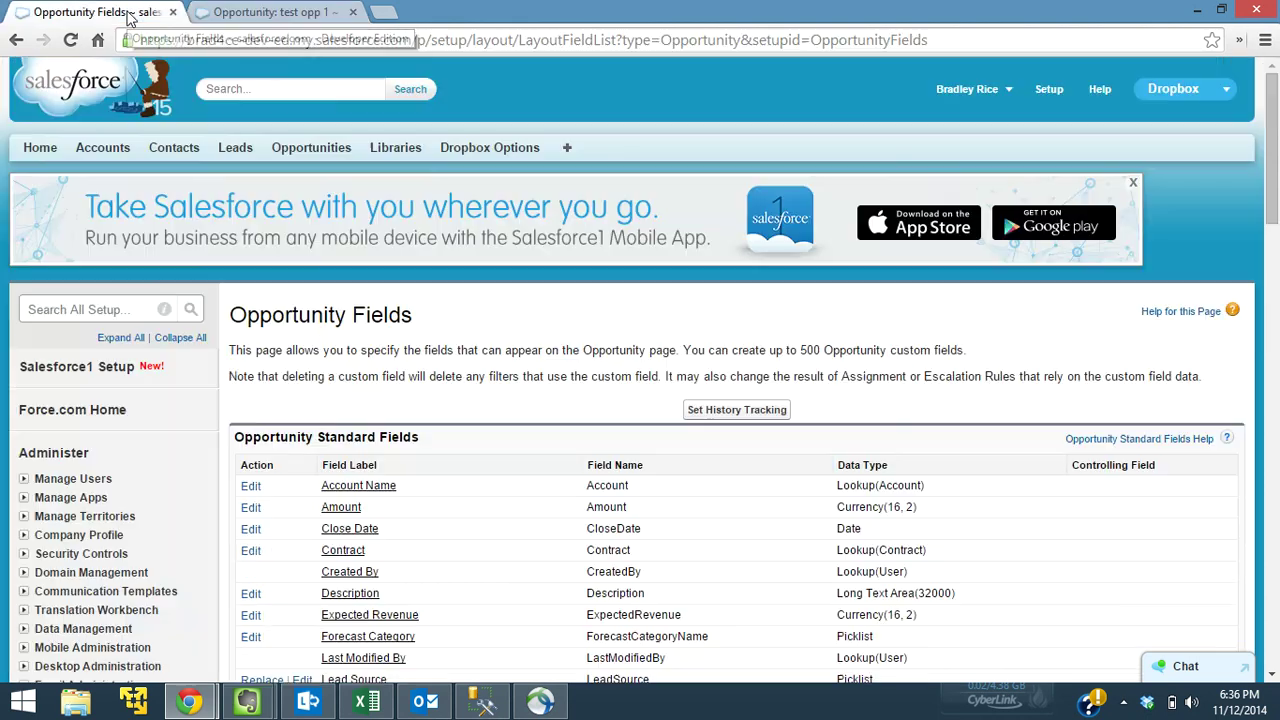
{"action": "scroll", "coordinate": [1268, 285], "scroll_direction": "down", "scroll_amount": 7}
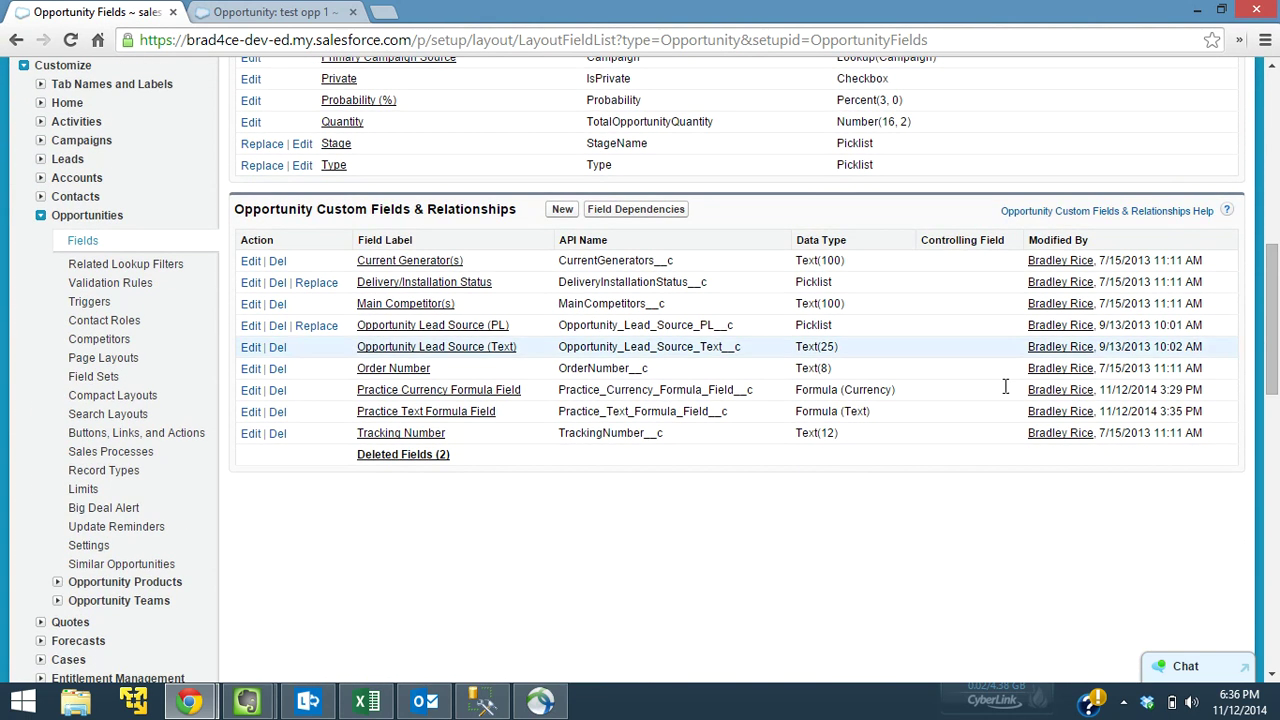
{"action": "left_click", "coordinate": [442, 413]}
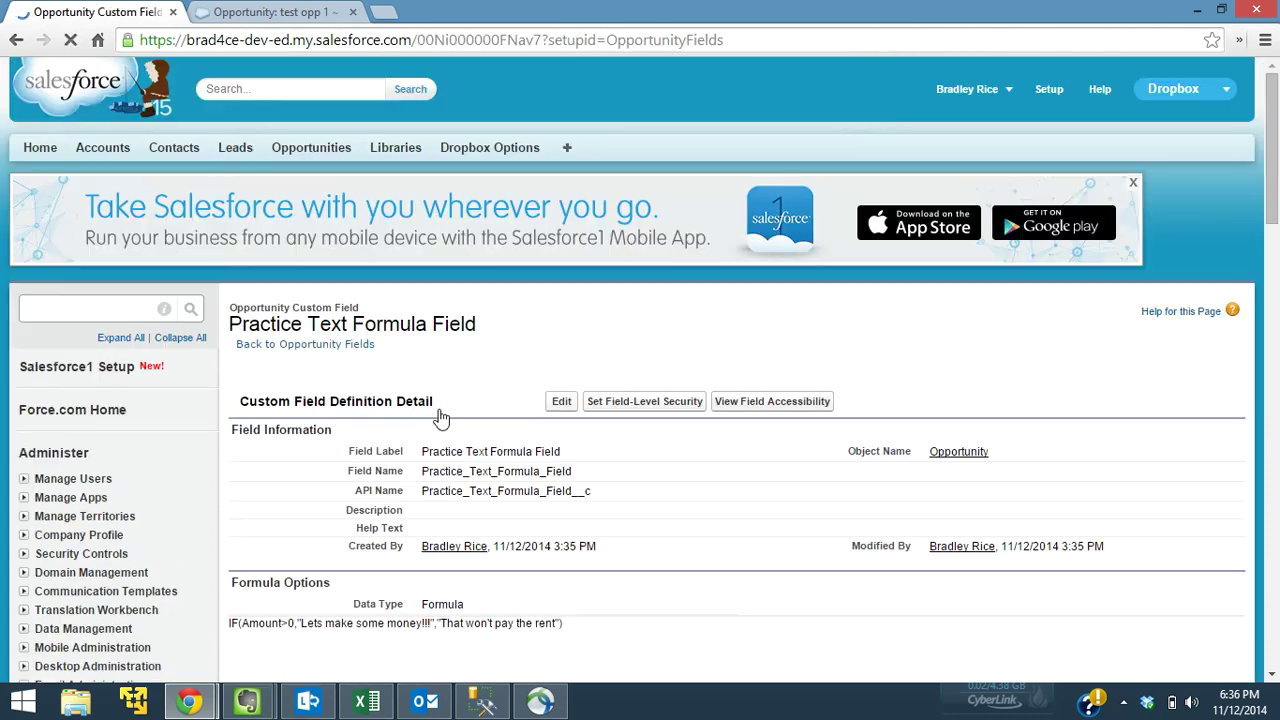
{"action": "left_click_drag", "start_coordinate": [1270, 172], "coordinate": [1270, 232]}
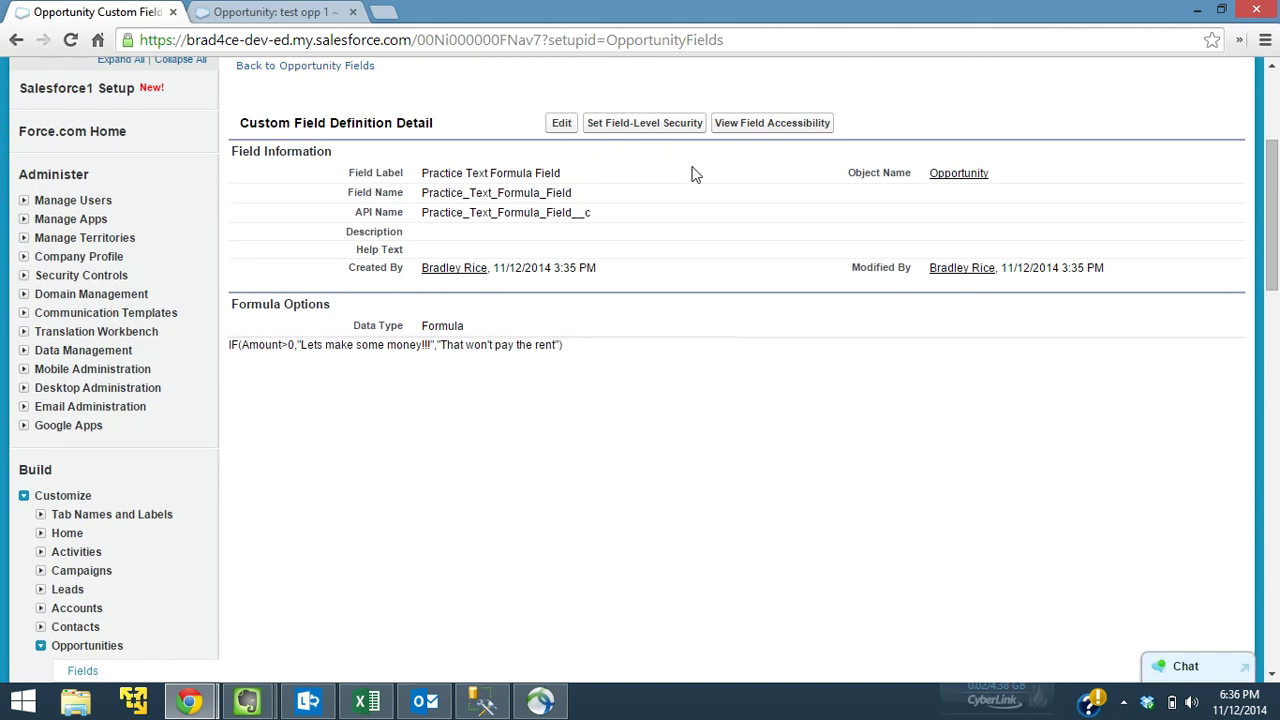
{"action": "left_click", "coordinate": [562, 123]}
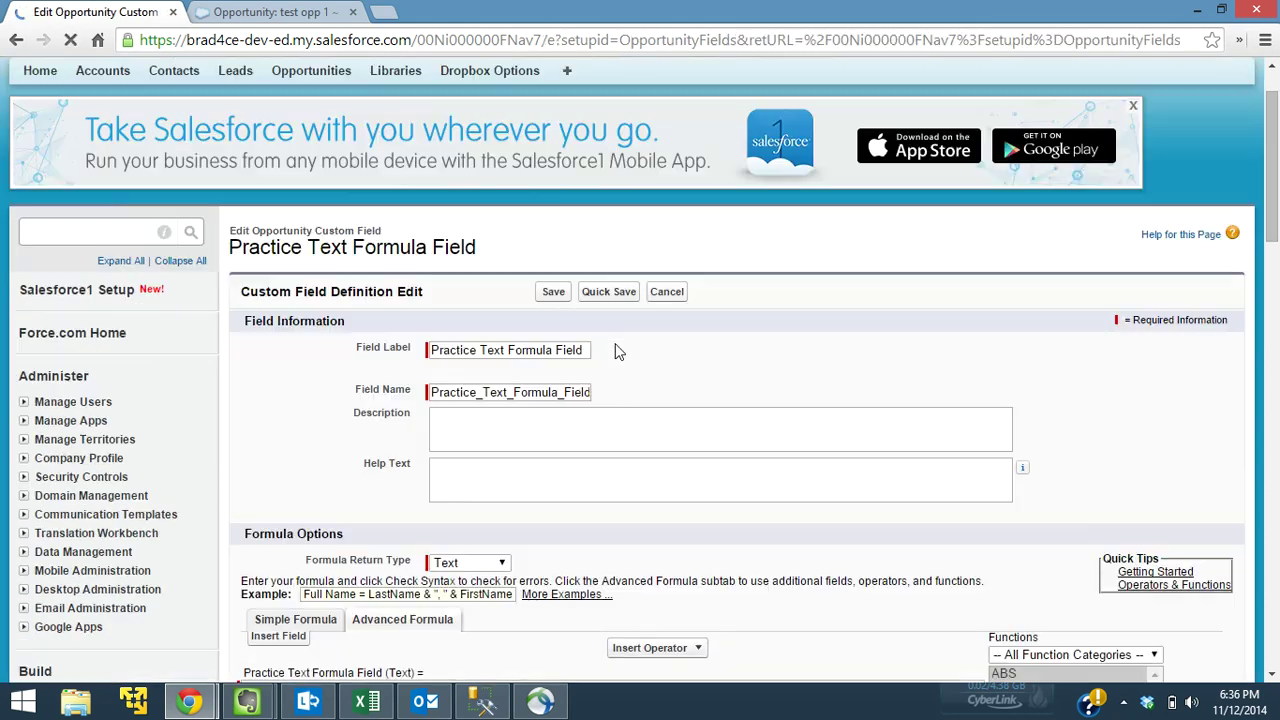
Below the existing formula, add if(and(Amount>0, Probability > 0.55),"Lets make some money!!!","That won't pay the rent").
{"action": "left_click_drag", "start_coordinate": [1264, 158], "coordinate": [1264, 272]}
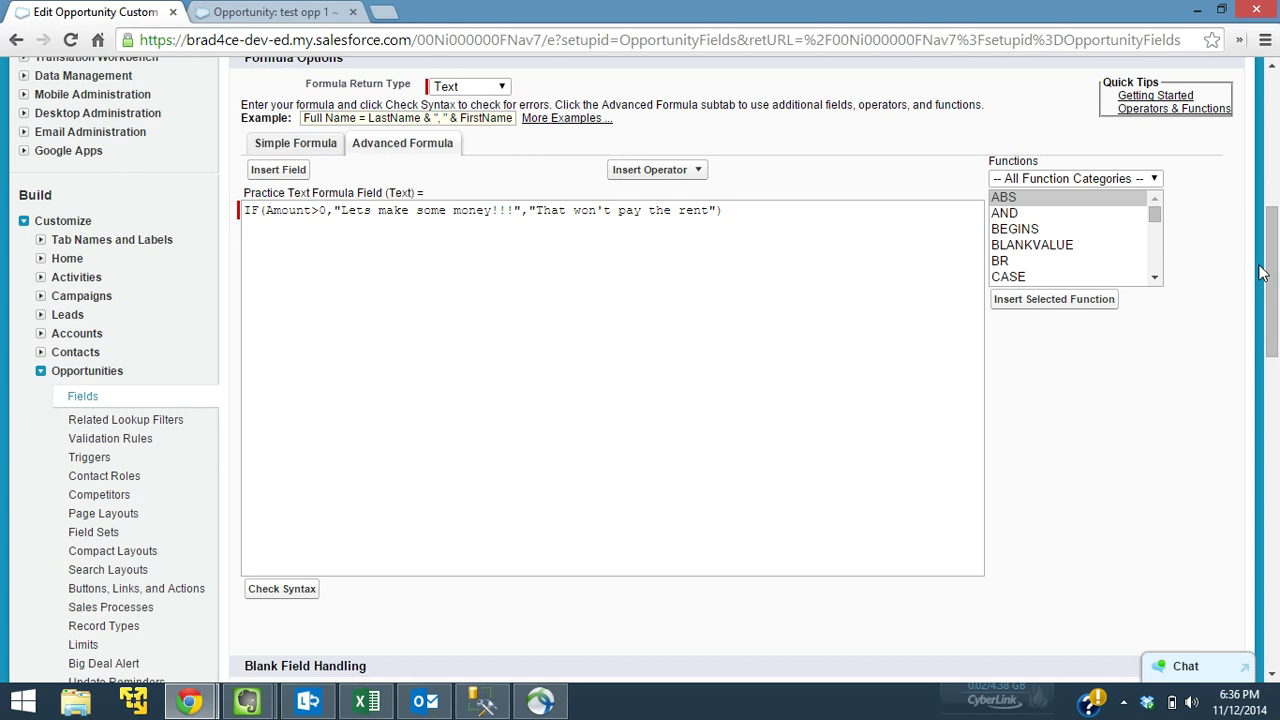
{"action": "left_click_drag", "start_coordinate": [327, 210], "coordinate": [266, 212]}
{"action": "left_click", "coordinate": [266, 212]}
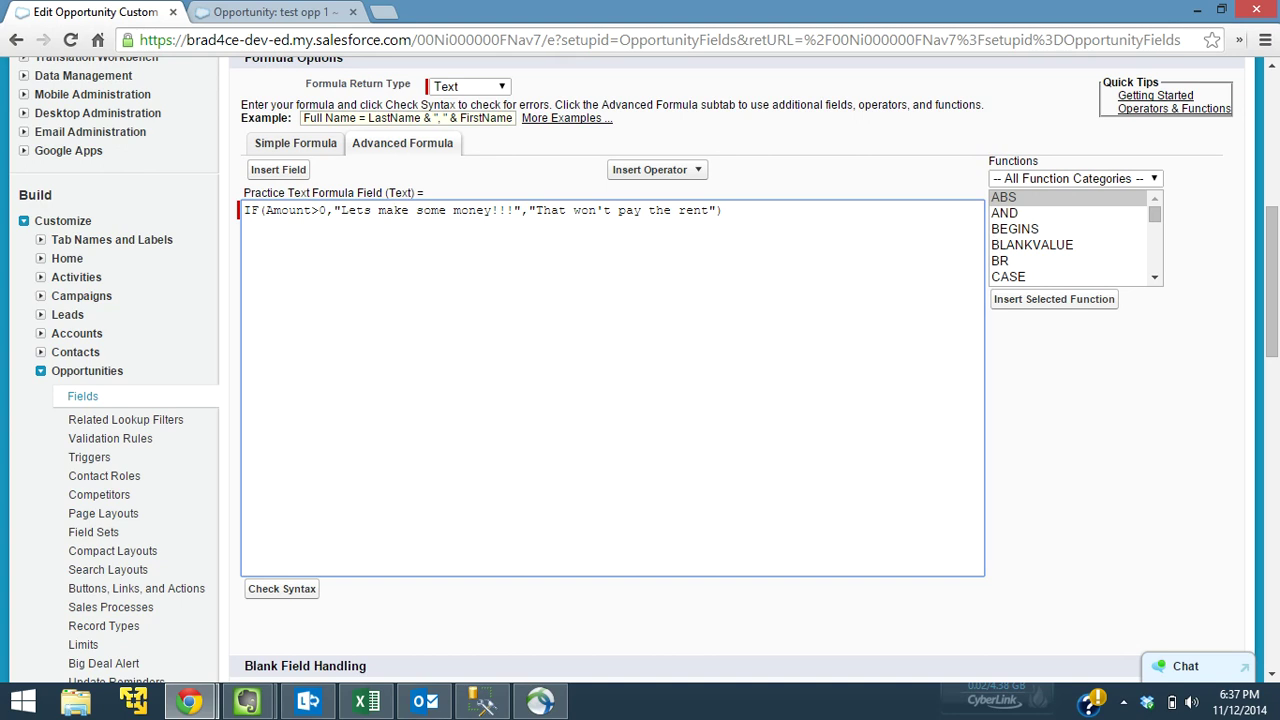
{"action": "key", "text": "F10"}
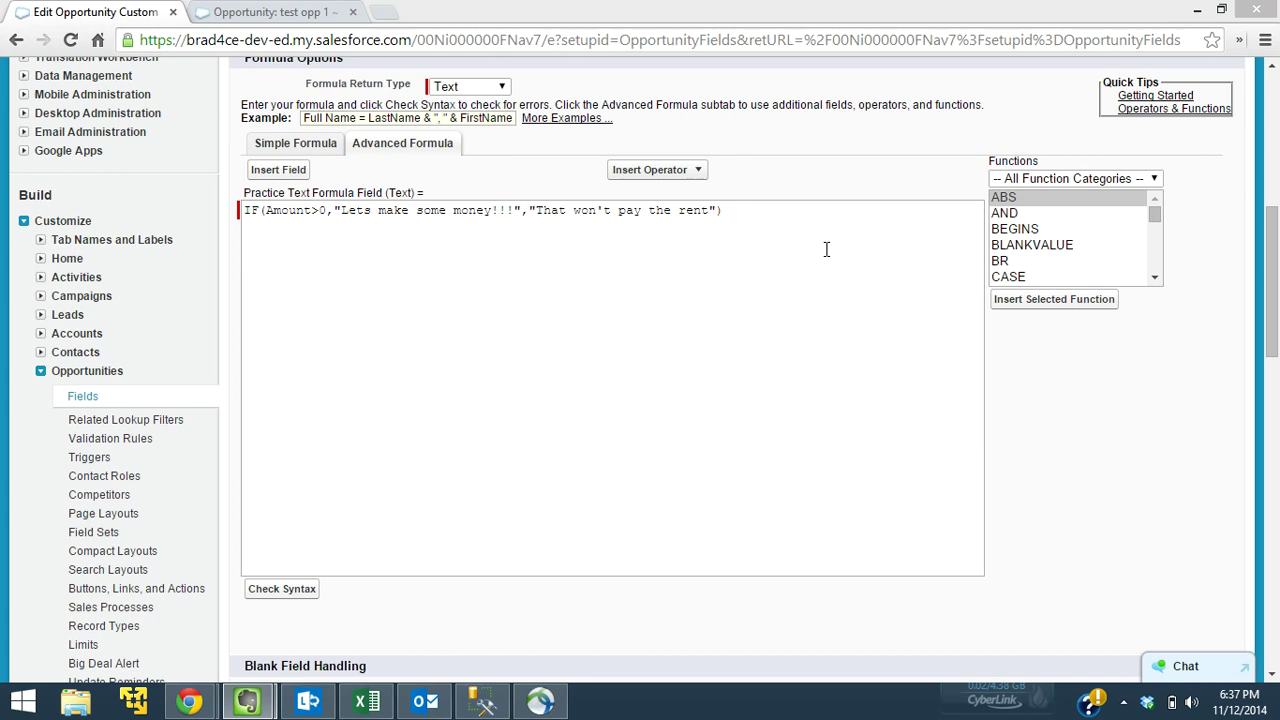
{"action": "left_click", "coordinate": [756, 218]}
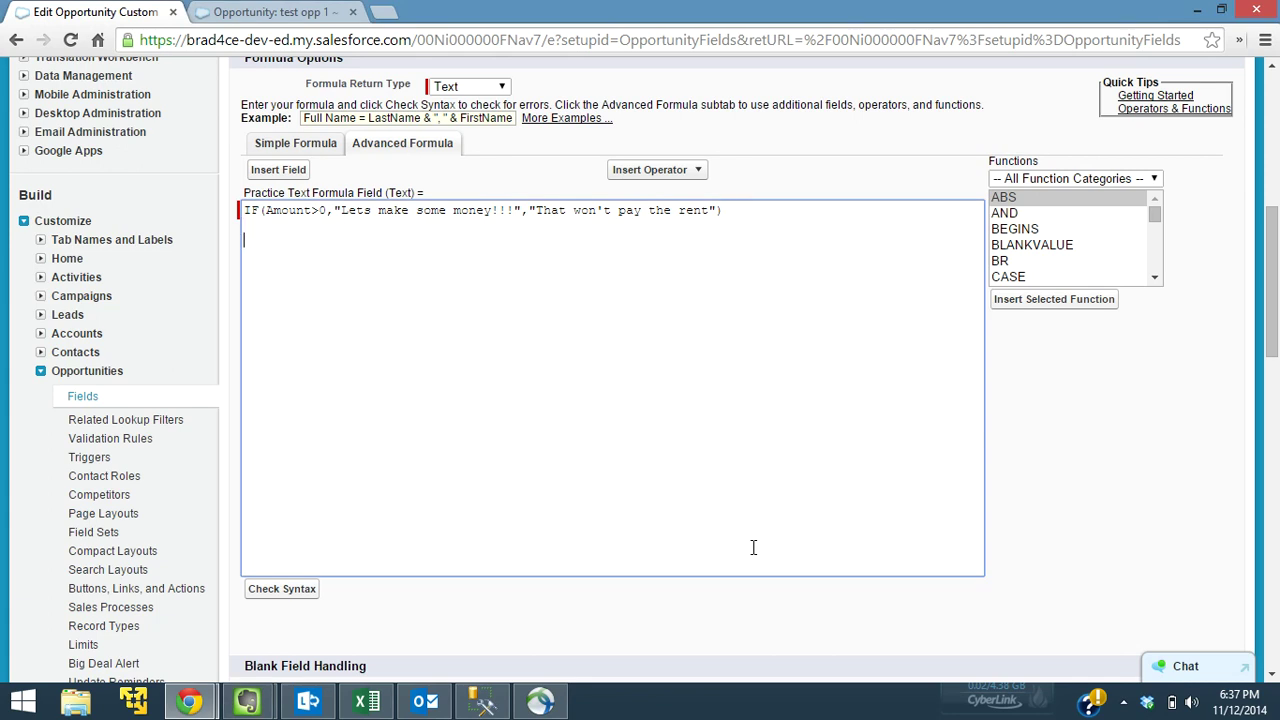
{"action": "type", "text": "if(and(Amount>0, Probability > 0.55),\"Lets make some money!!!\",\"That won't pay the rent\")"}
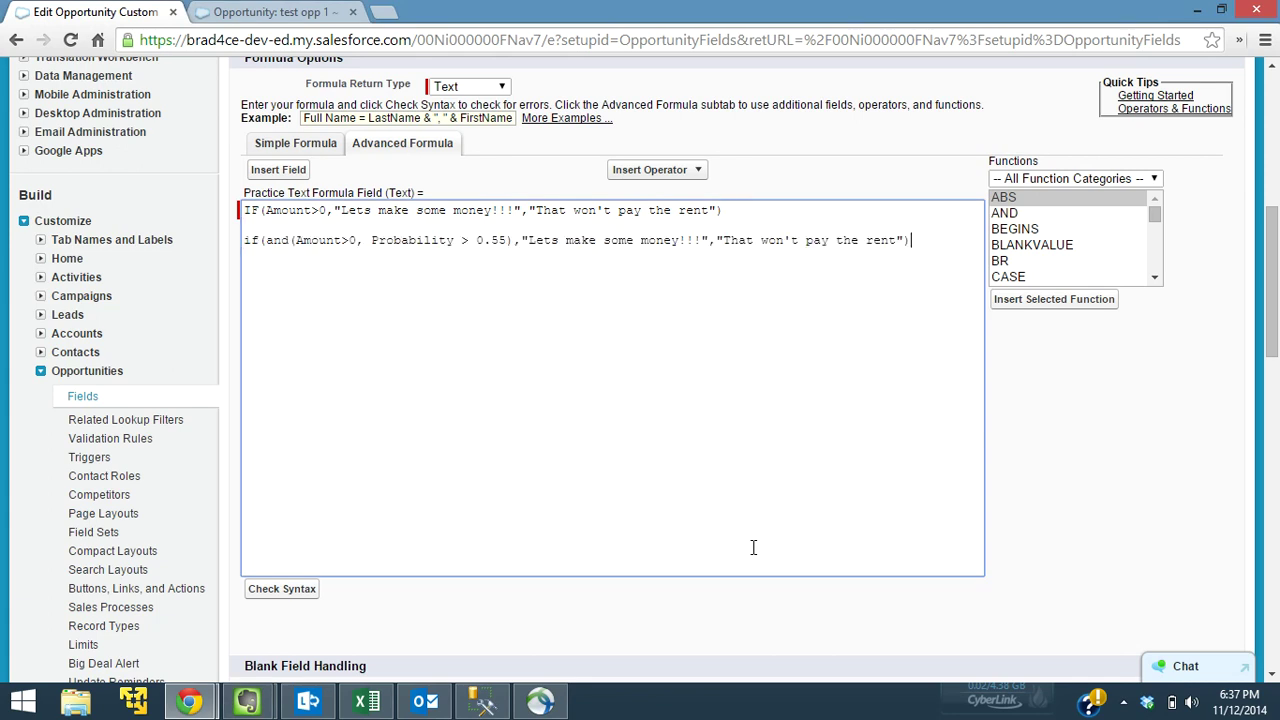
Rewrite the if and and function names in the second formula in uppercase as IF and AND.
{"action": "left_click", "coordinate": [257, 245]}
{"action": "key", "text": "BackSpace"}
{"action": "key", "text": "BackSpace"}
{"action": "type", "text": "IF"}
{"action": "left_click_drag", "start_coordinate": [288, 241], "coordinate": [267, 241]}
{"action": "type", "text": "AND"}
Examine the AND function's description and its two conditions on Amount and Probability in the new formula.
{"action": "double_click", "coordinate": [517, 241]}
{"action": "left_click", "coordinate": [517, 247]}
{"action": "left_click_drag", "start_coordinate": [515, 243], "coordinate": [266, 245]}
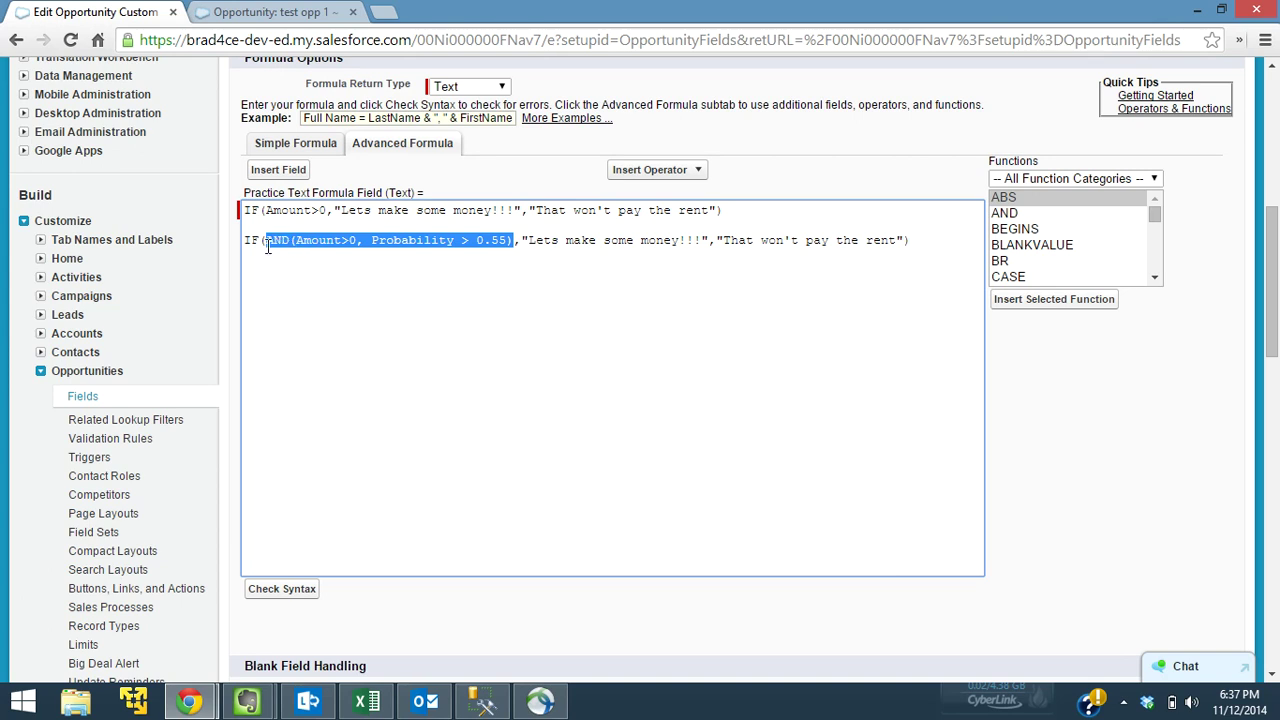
{"action": "left_click", "coordinate": [1042, 216]}
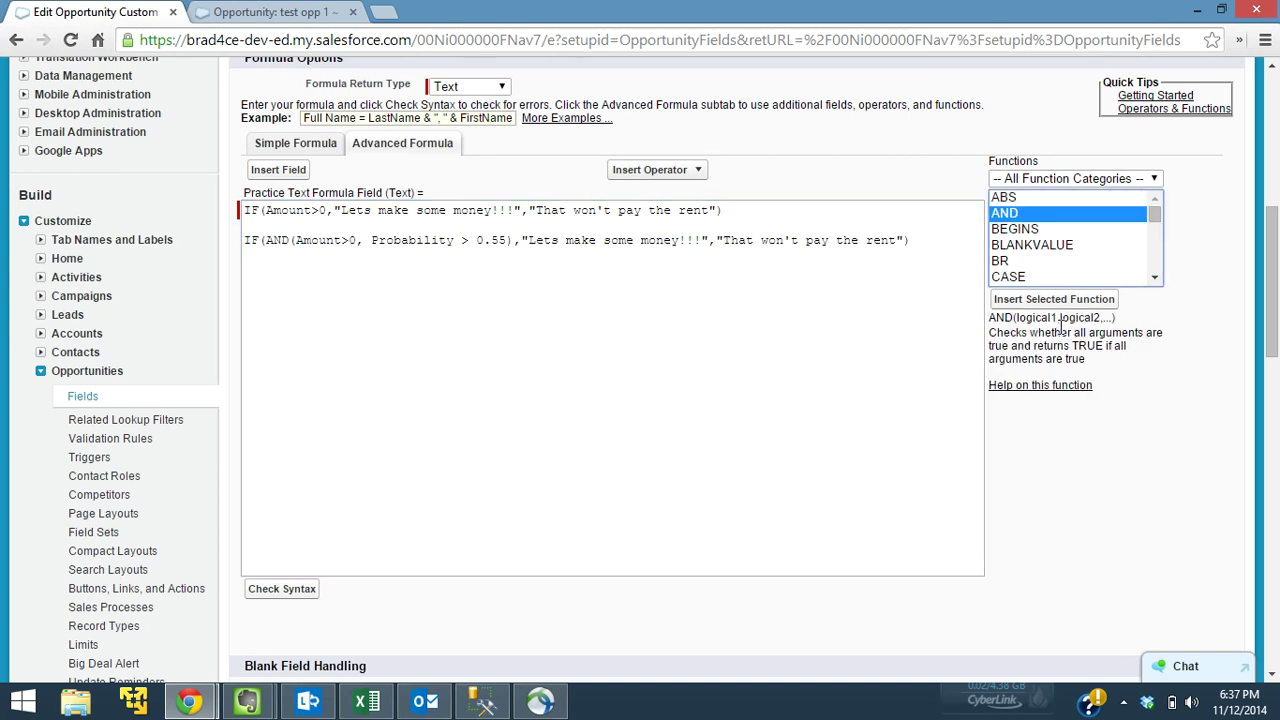
{"action": "left_click", "coordinate": [354, 232]}
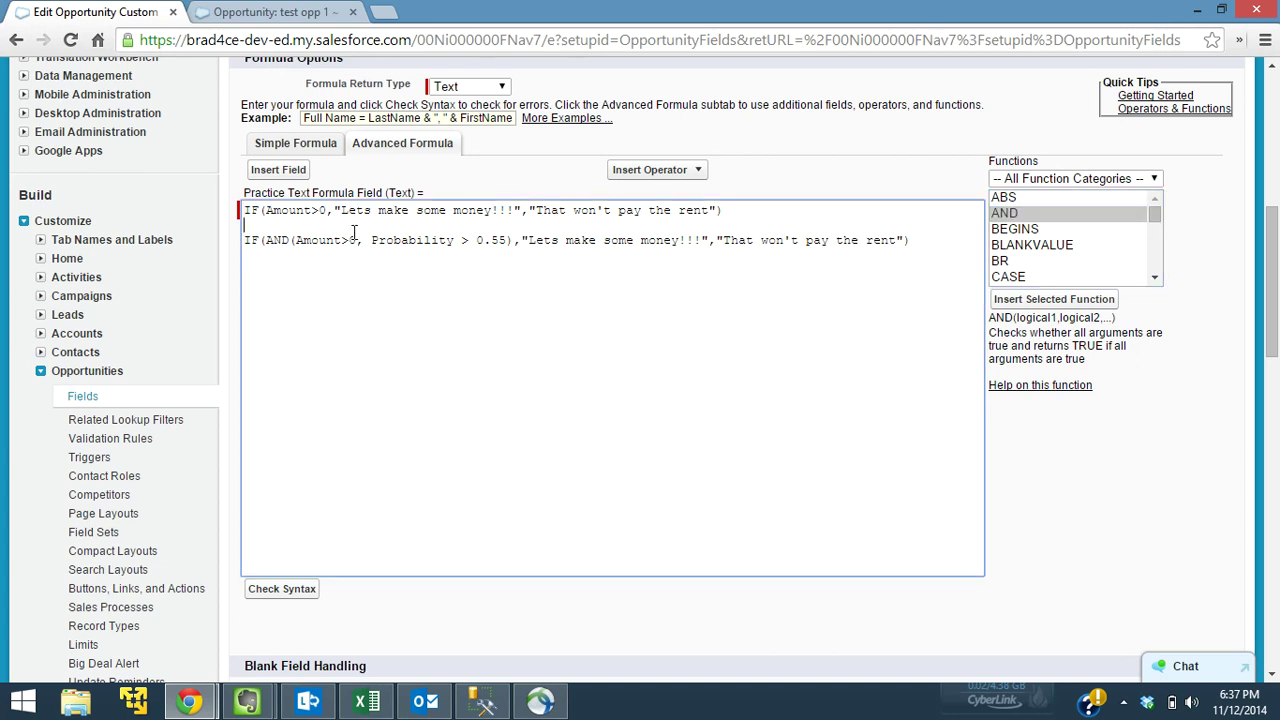
{"action": "left_click_drag", "start_coordinate": [355, 240], "coordinate": [298, 247]}
{"action": "left_click", "coordinate": [356, 243]}
{"action": "left_click_drag", "start_coordinate": [289, 243], "coordinate": [268, 245]}
{"action": "left_click", "coordinate": [305, 243]}
{"action": "left_click_drag", "start_coordinate": [356, 243], "coordinate": [295, 243]}
{"action": "left_click_drag", "start_coordinate": [508, 243], "coordinate": [371, 243]}
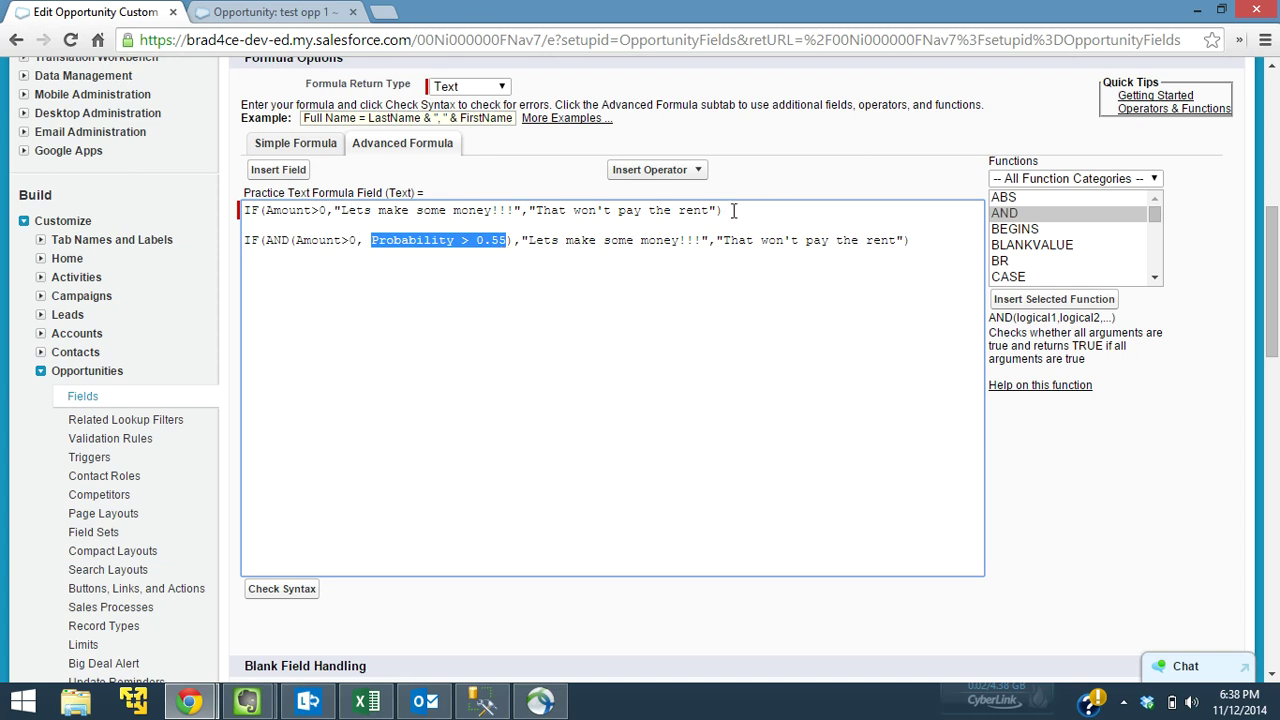
Delete the original Amount-only IF formula and the blank line below it, then review the remaining AND conditions.
{"action": "left_click_drag", "start_coordinate": [733, 211], "coordinate": [237, 204]}
{"action": "key", "text": "BackSpace"}
{"action": "key", "text": "Delete"}
{"action": "key", "text": "Delete"}
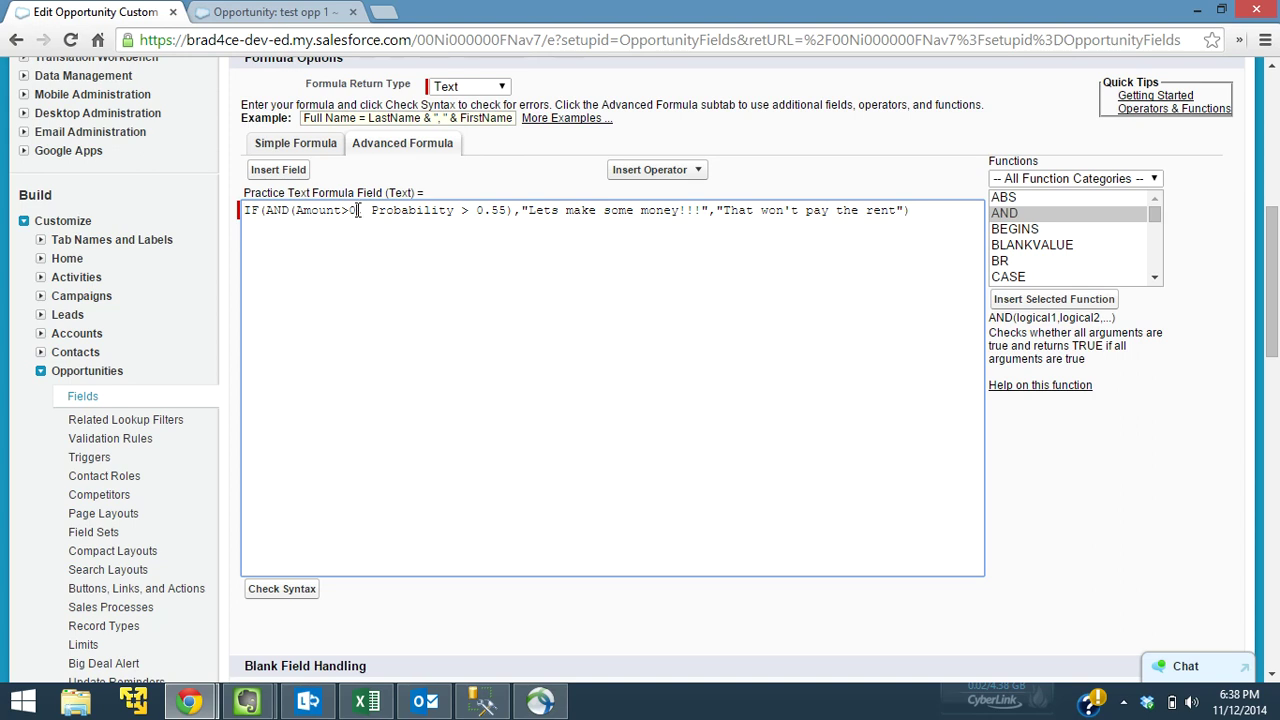
{"action": "left_click_drag", "start_coordinate": [357, 211], "coordinate": [297, 211]}
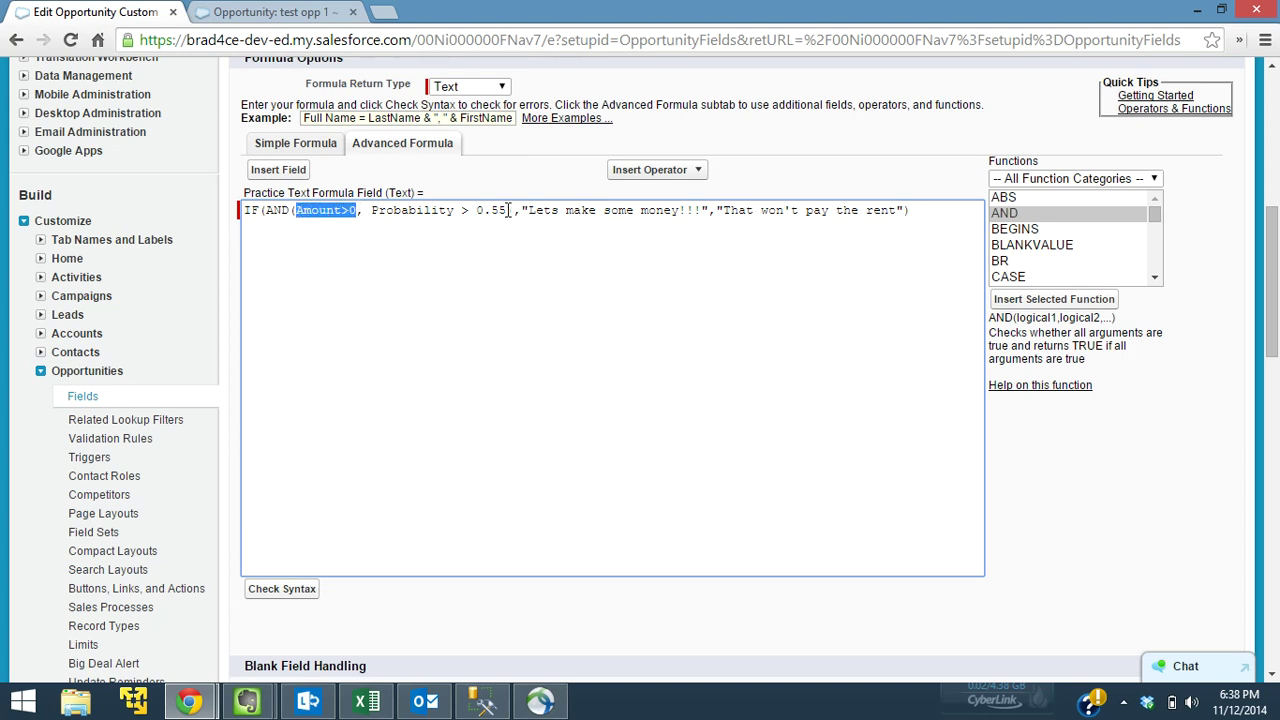
{"action": "left_click_drag", "start_coordinate": [508, 210], "coordinate": [372, 210]}
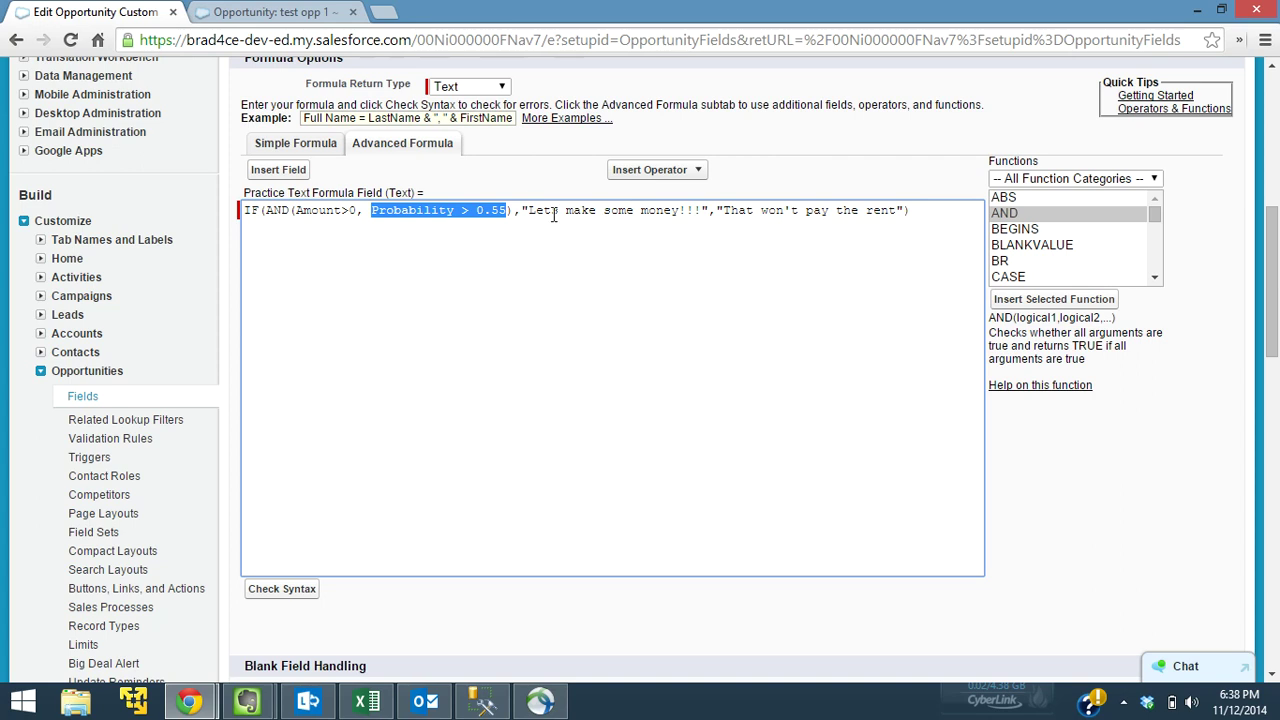
Append !!! to the "That won't pay the rent" text in the formula and quick-save the field.
{"action": "left_click", "coordinate": [897, 210]}
{"action": "type", "text": "!!!"}
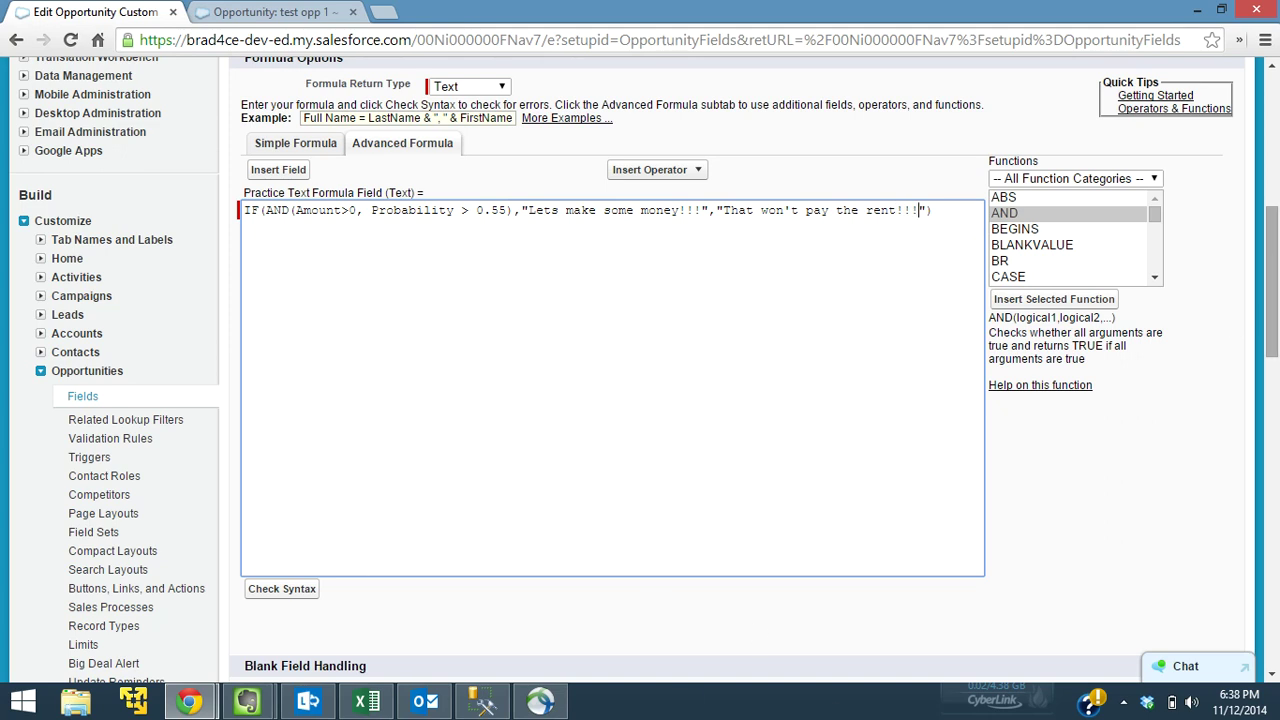
{"action": "scroll", "coordinate": [1262, 322], "scroll_direction": "down", "scroll_amount": 3}
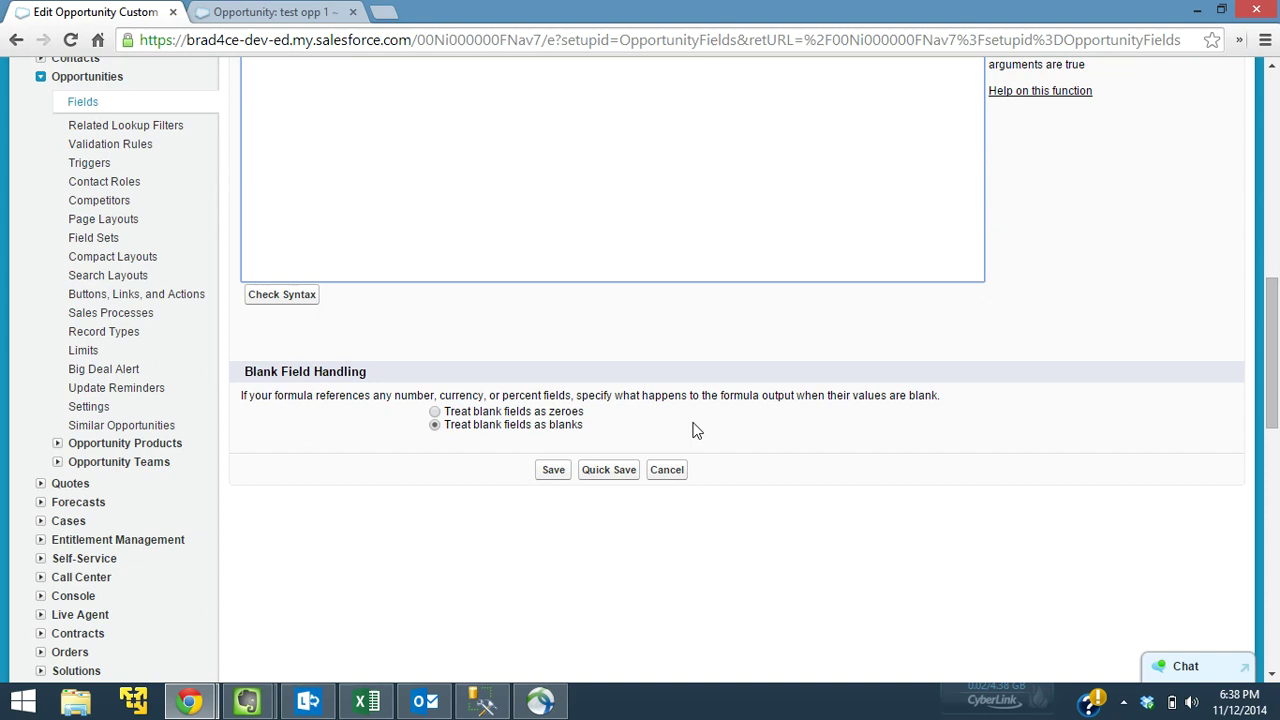
{"action": "left_click", "coordinate": [609, 471]}
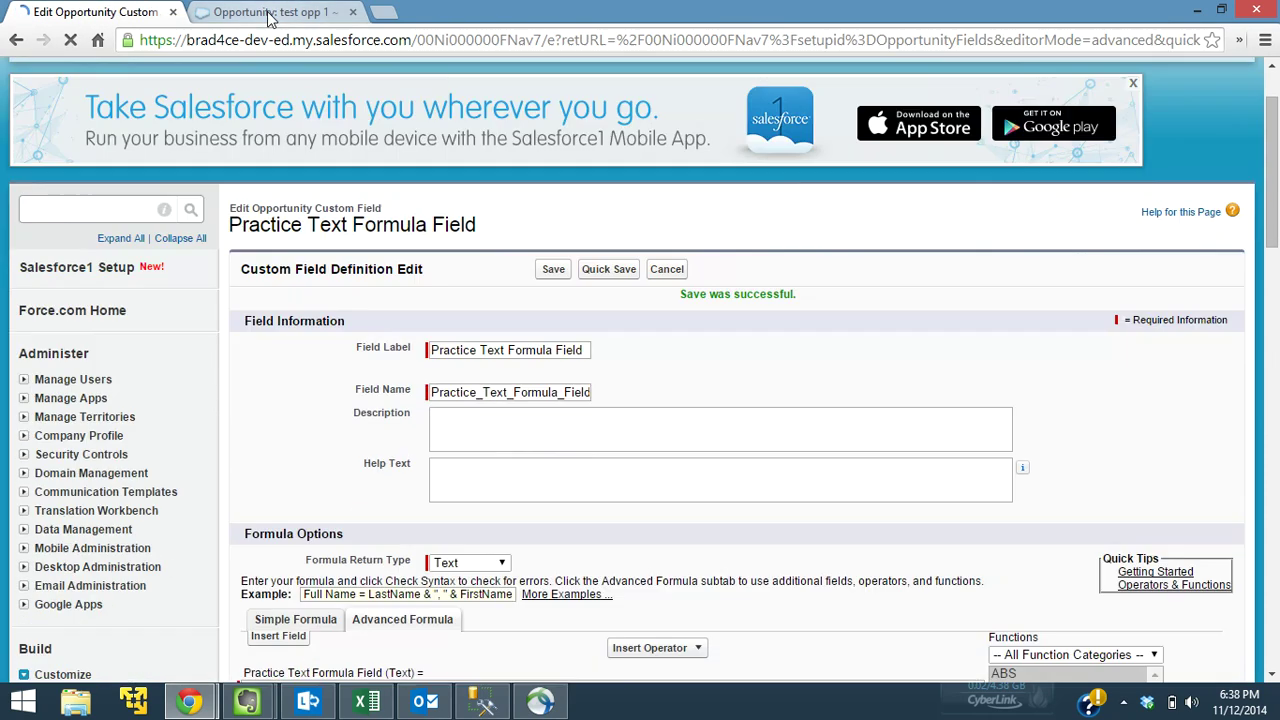
Switch to the test opp 1 record and reload it to check the updated Practice Text Formula Field.
{"action": "left_click", "coordinate": [270, 14]}
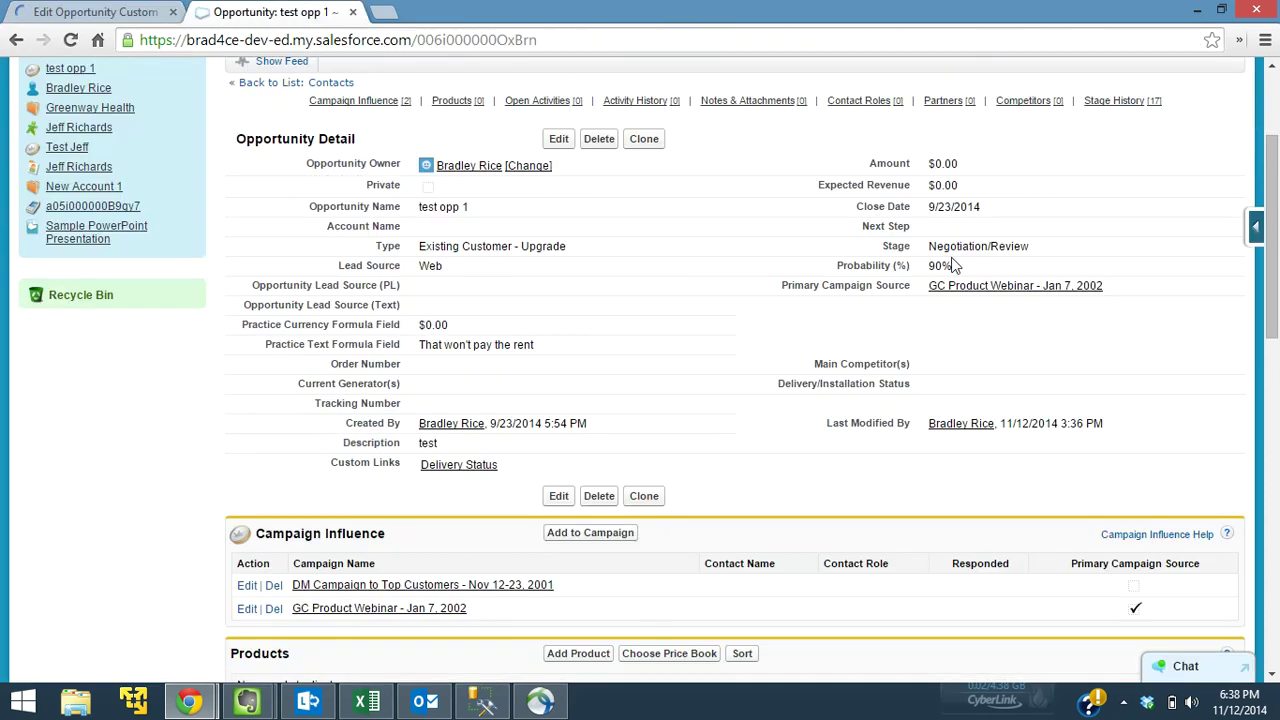
{"action": "scroll", "coordinate": [1270, 210], "scroll_direction": "up", "scroll_amount": 3}
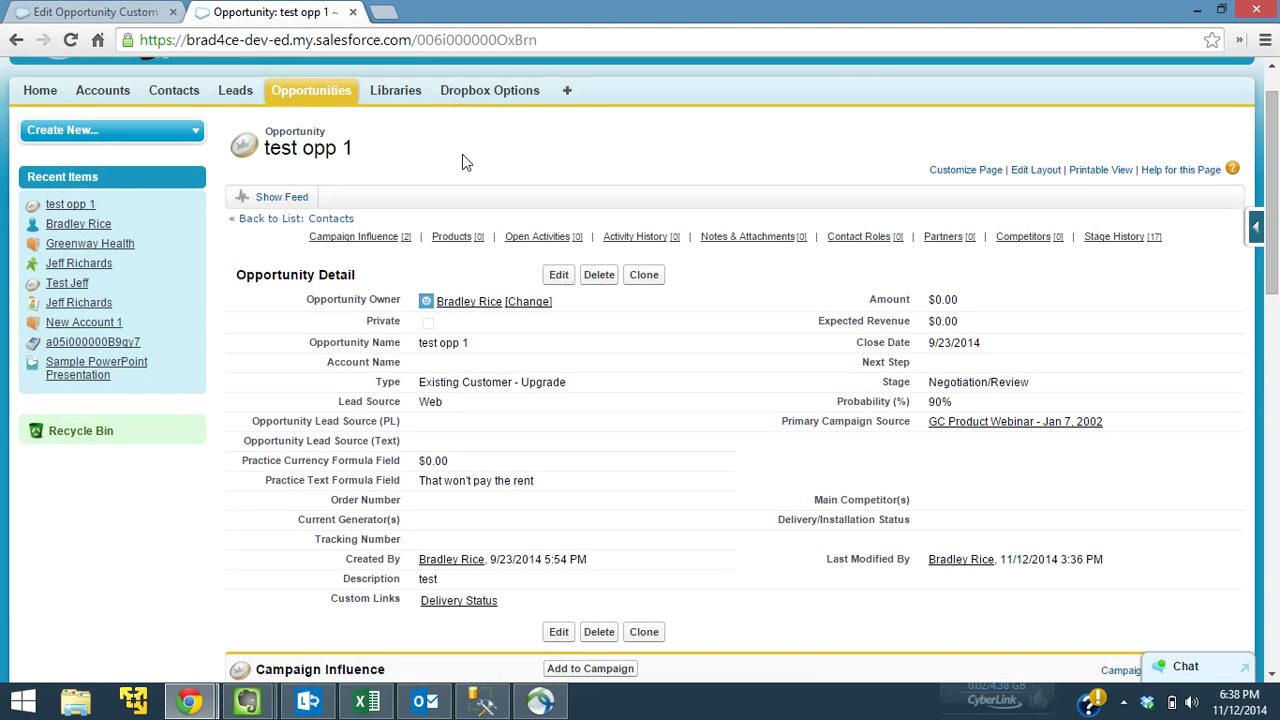
{"action": "left_click", "coordinate": [70, 40]}
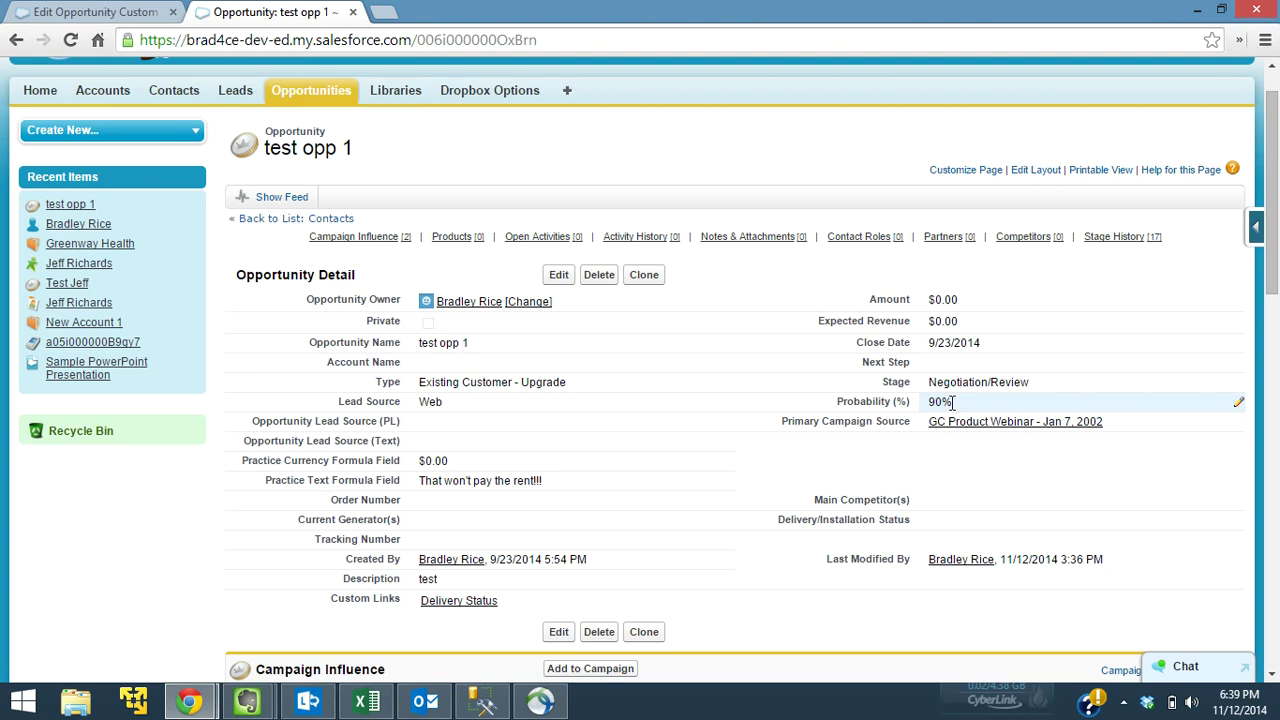
Set the Amount of test opp 1 to 1 and save the record.
{"action": "double_click", "coordinate": [960, 302]}
{"action": "type", "text": "1"}
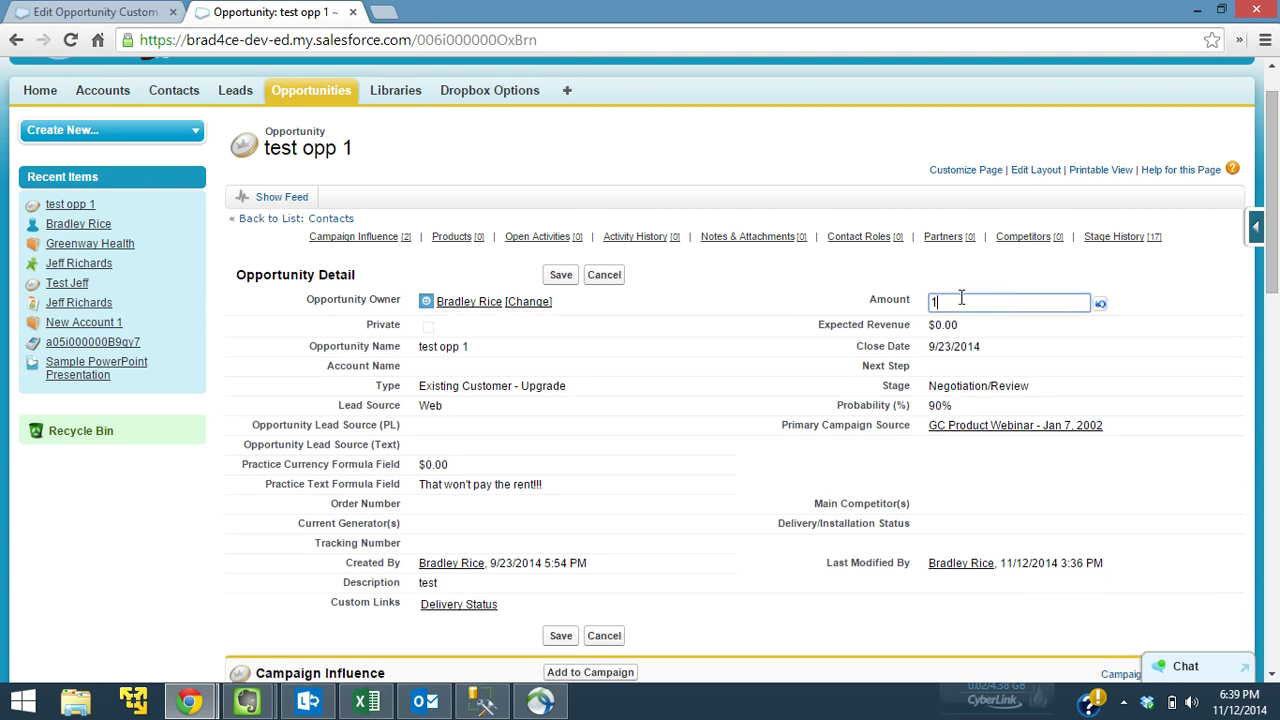
{"action": "left_click", "coordinate": [566, 276]}
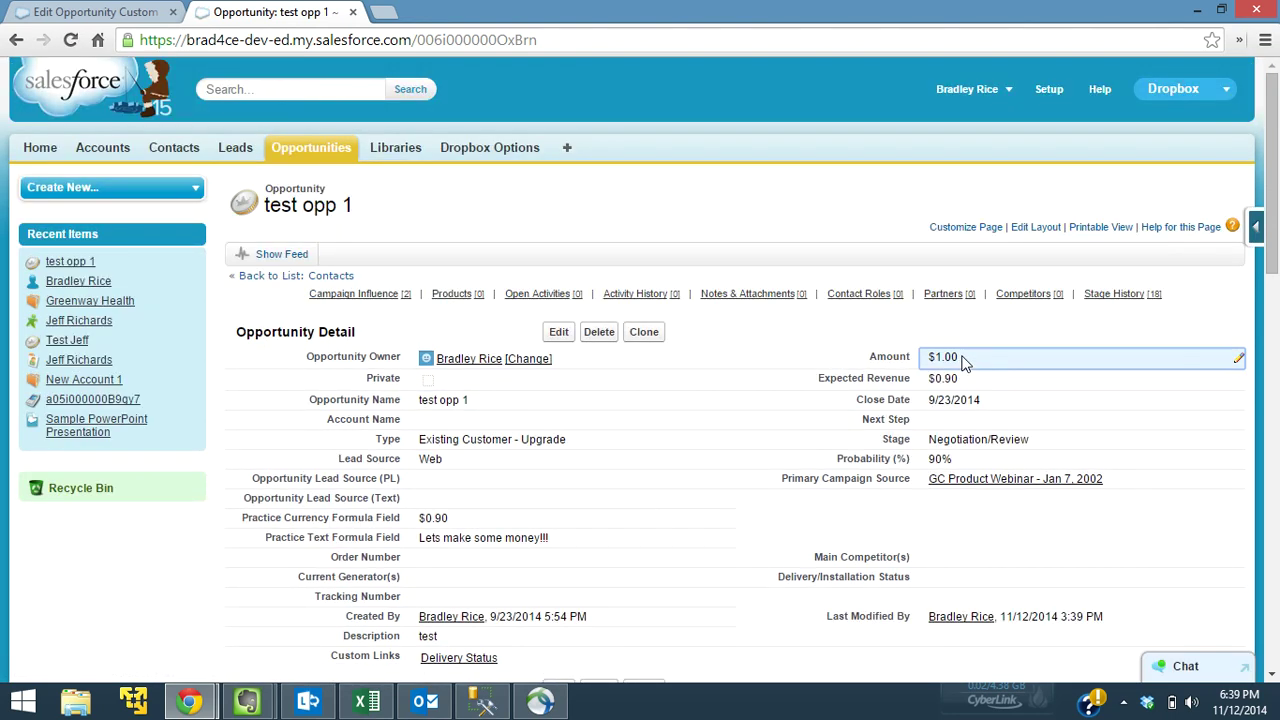
Set the Stage of test opp 1 to Value Proposition with 50% probability, save the record and check the Practice Text Formula Field.
{"action": "double_click", "coordinate": [962, 459]}
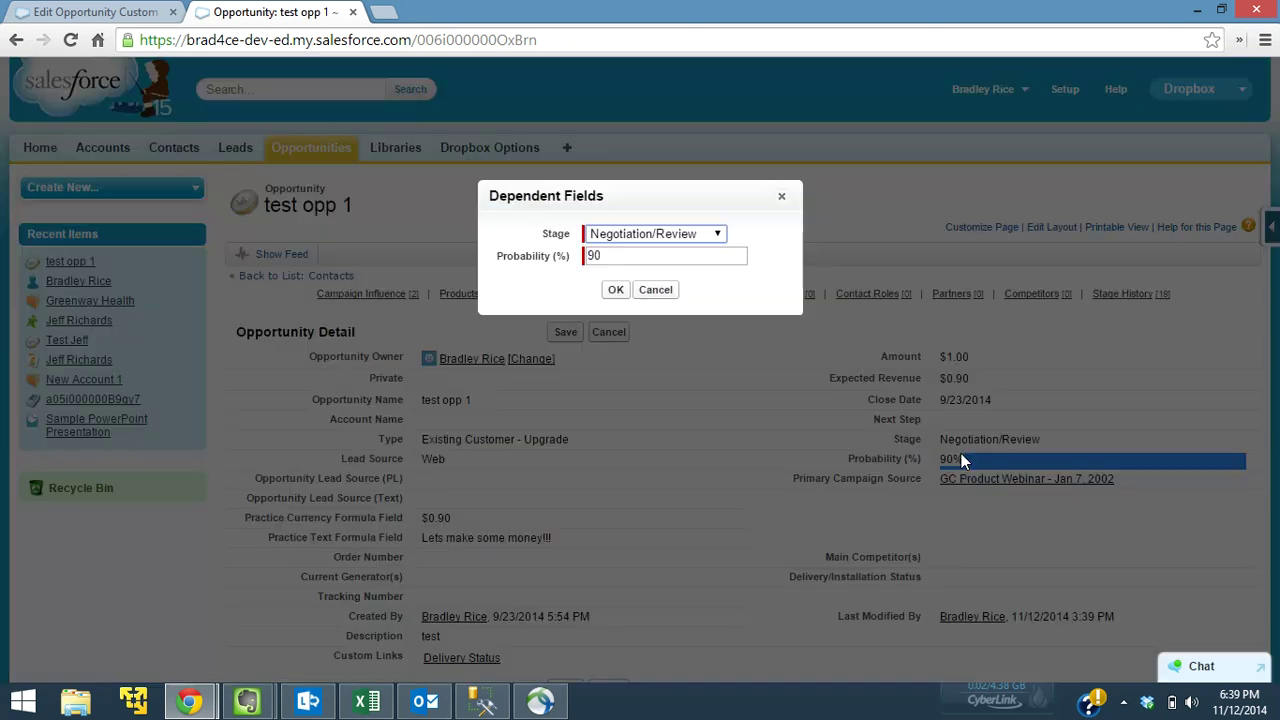
{"action": "left_click", "coordinate": [705, 234]}
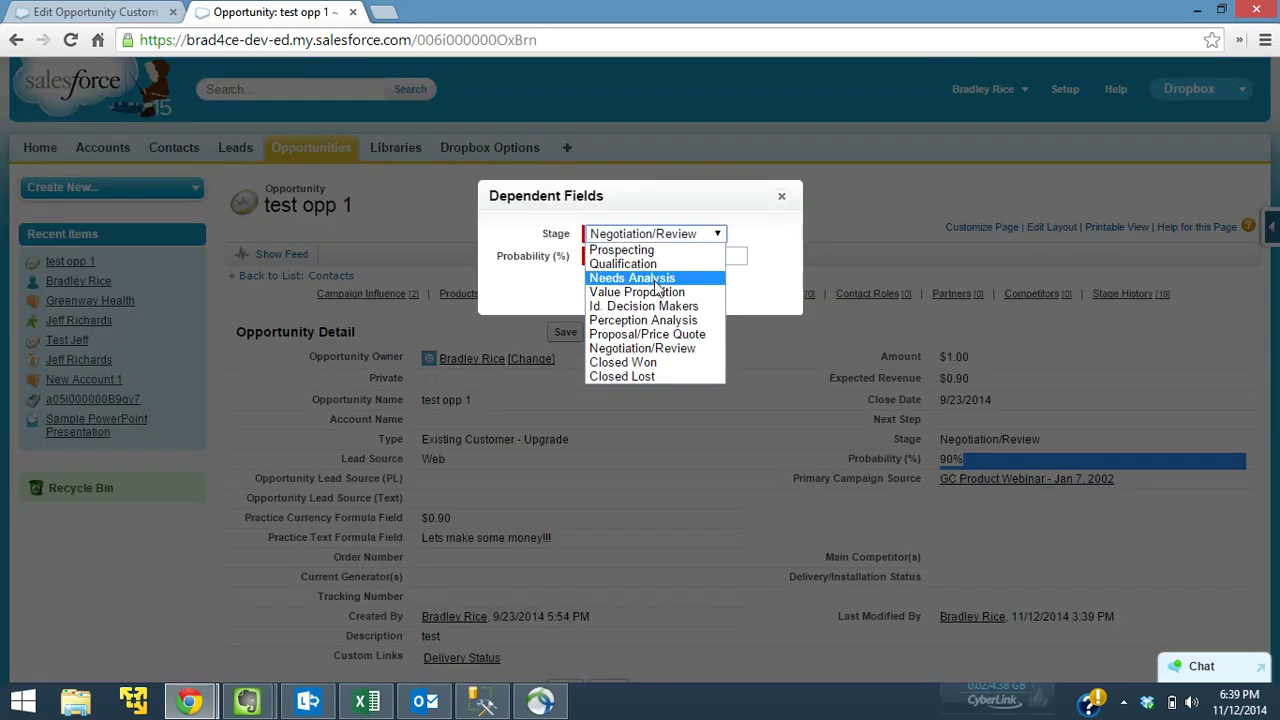
{"action": "left_click", "coordinate": [652, 291]}
{"action": "double_click", "coordinate": [596, 256]}
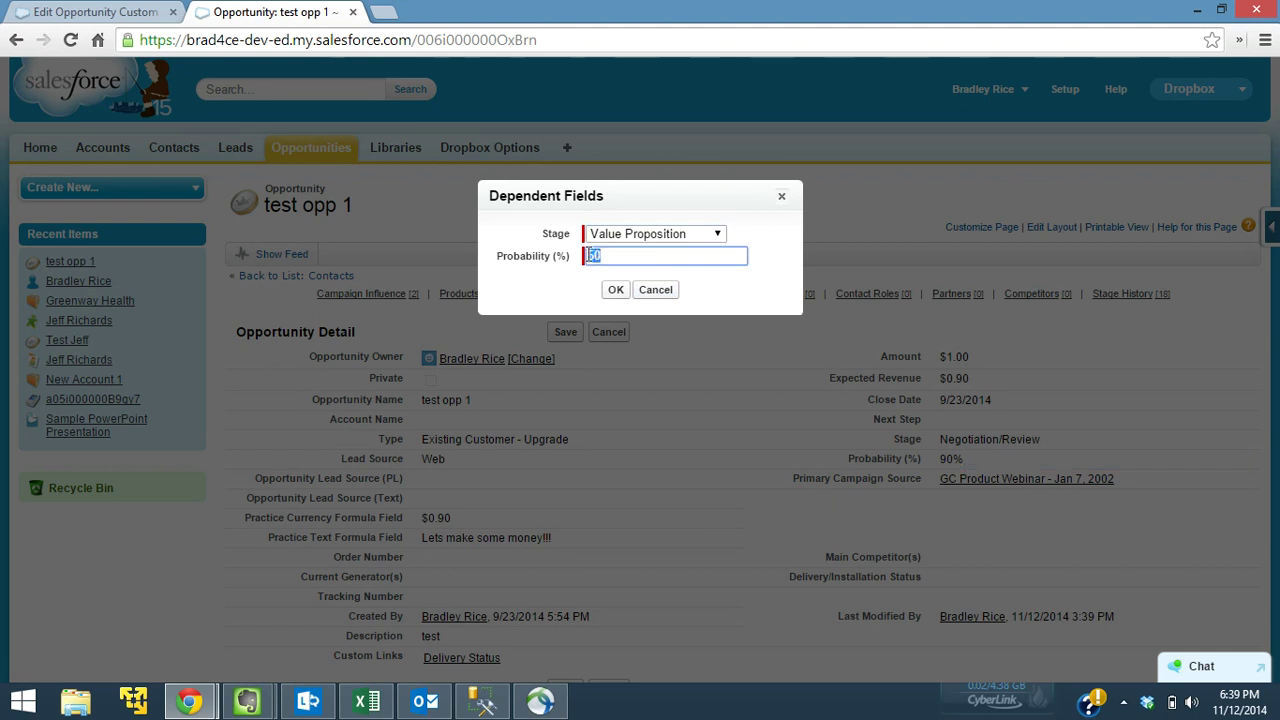
{"action": "left_click", "coordinate": [623, 257]}
{"action": "left_click", "coordinate": [617, 290]}
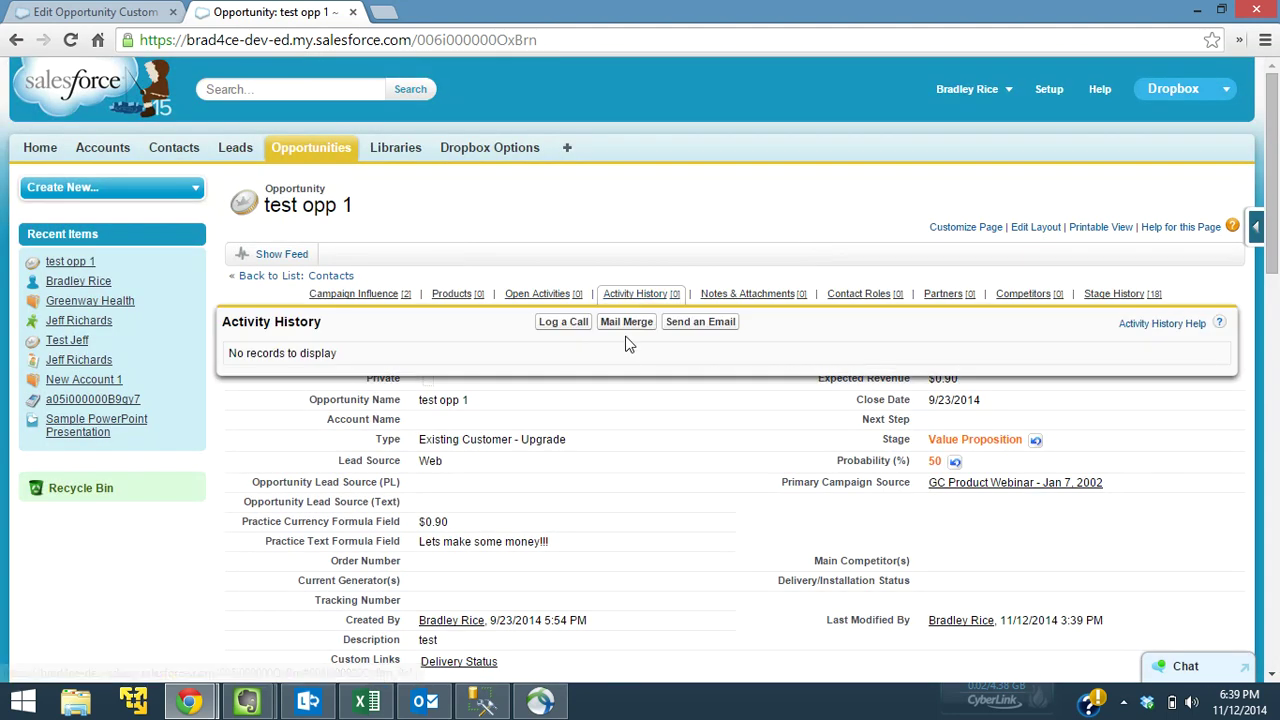
{"action": "left_click", "coordinate": [557, 333]}
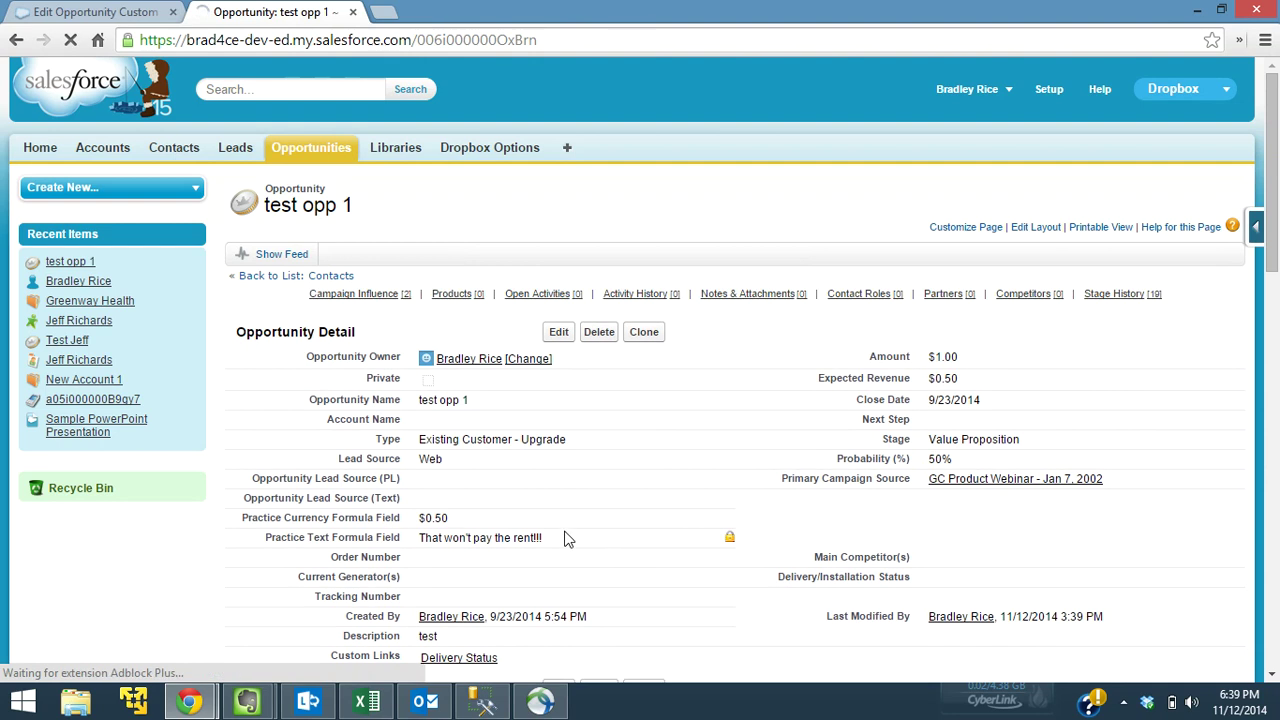
{"action": "left_click_drag", "start_coordinate": [542, 538], "coordinate": [420, 537]}
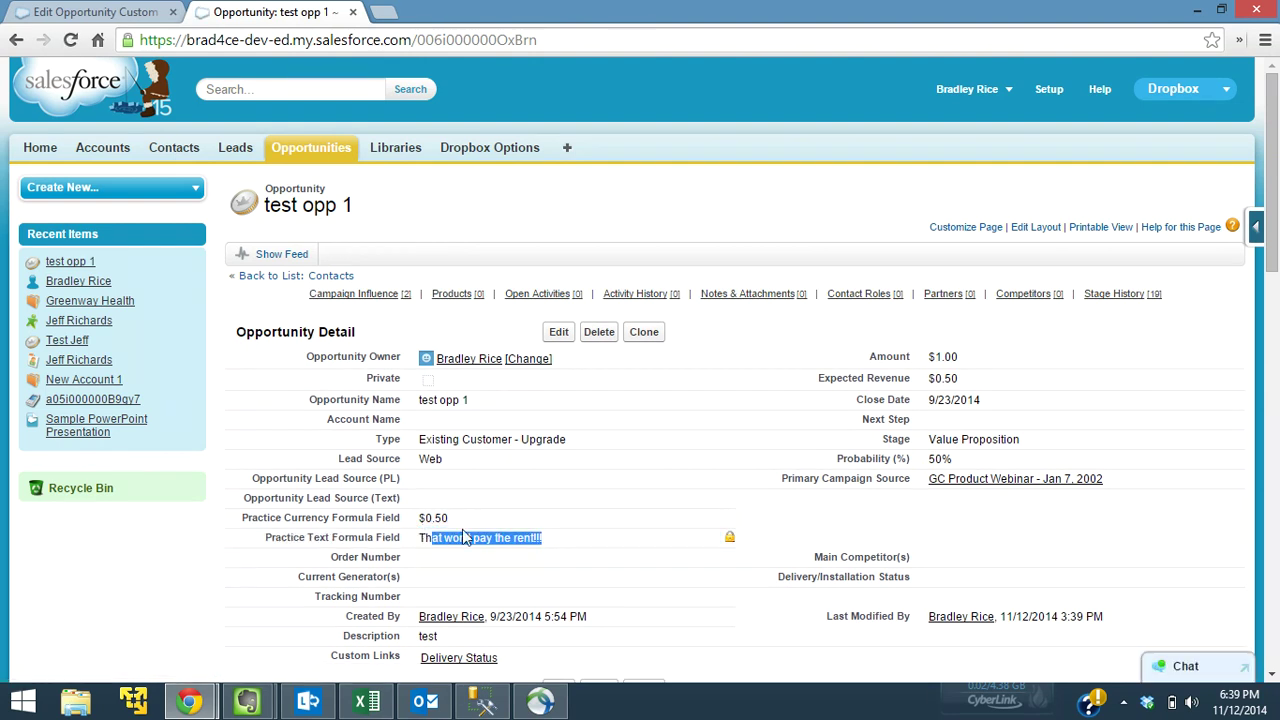
{"action": "left_click", "coordinate": [690, 521]}
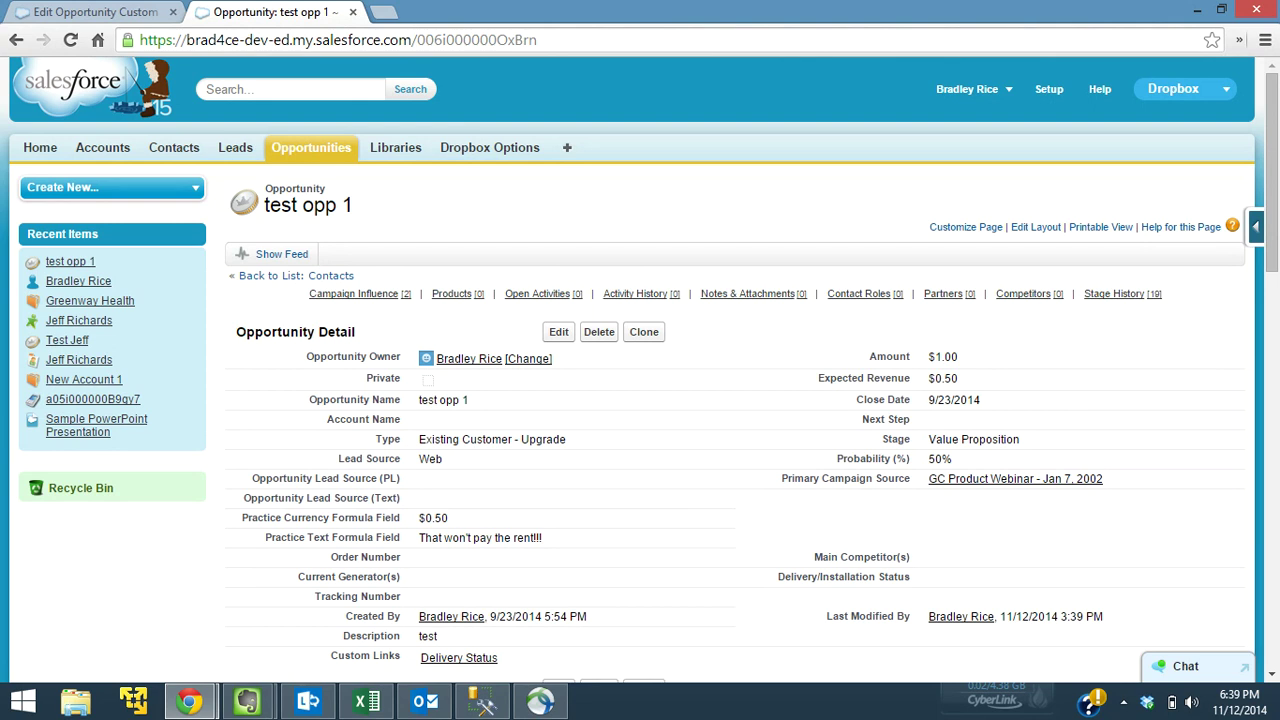
Below the Practice Text Formula Field's saved formula, add if(or(and(Amount>0, Probability > 0.55),and(Amount>1000, Probability >0.25)),"Lets make some money!!!","That won't pay the rent").
{"action": "key", "text": "alt+Tab"}
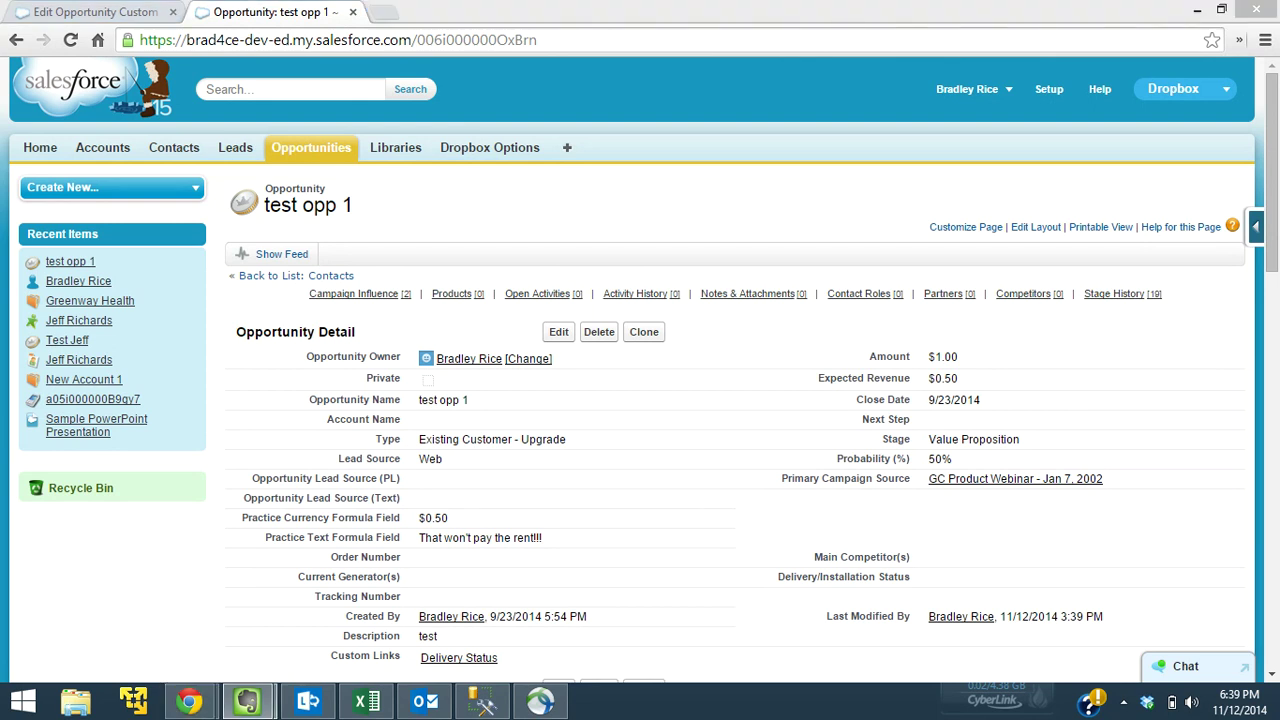
{"action": "left_click", "coordinate": [115, 11]}
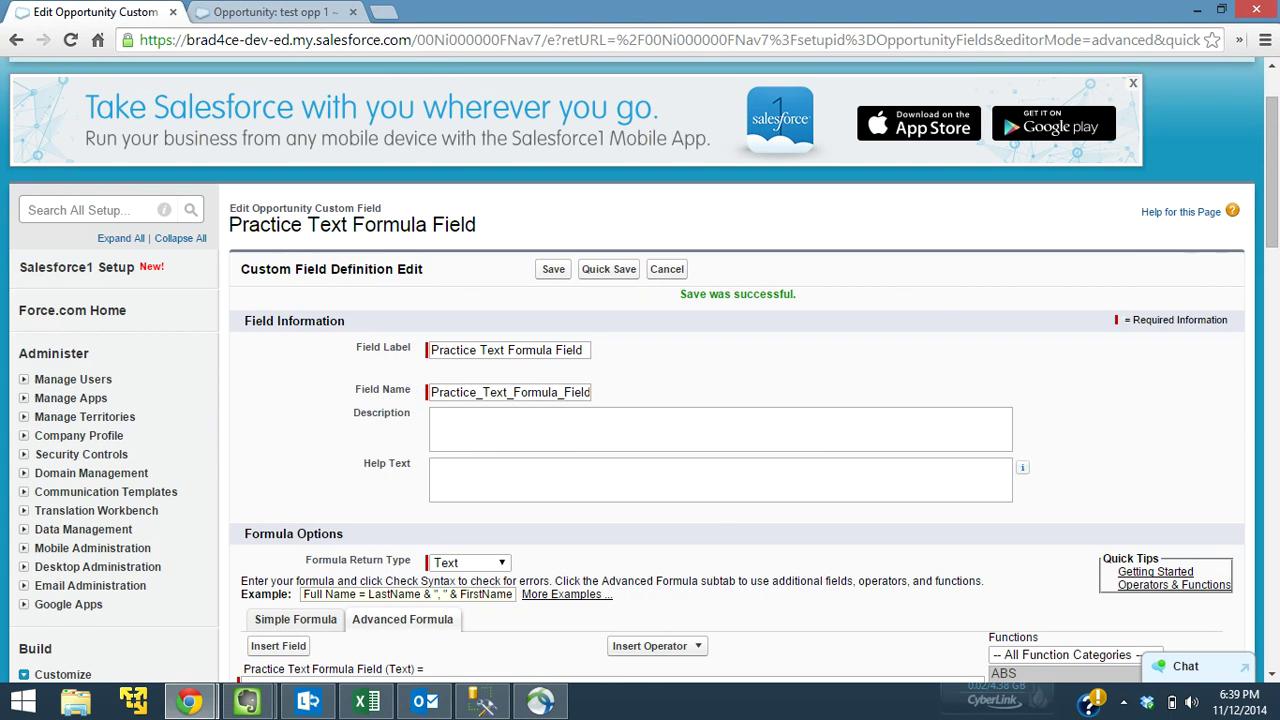
{"action": "scroll", "coordinate": [1053, 256], "scroll_direction": "down", "scroll_amount": 5}
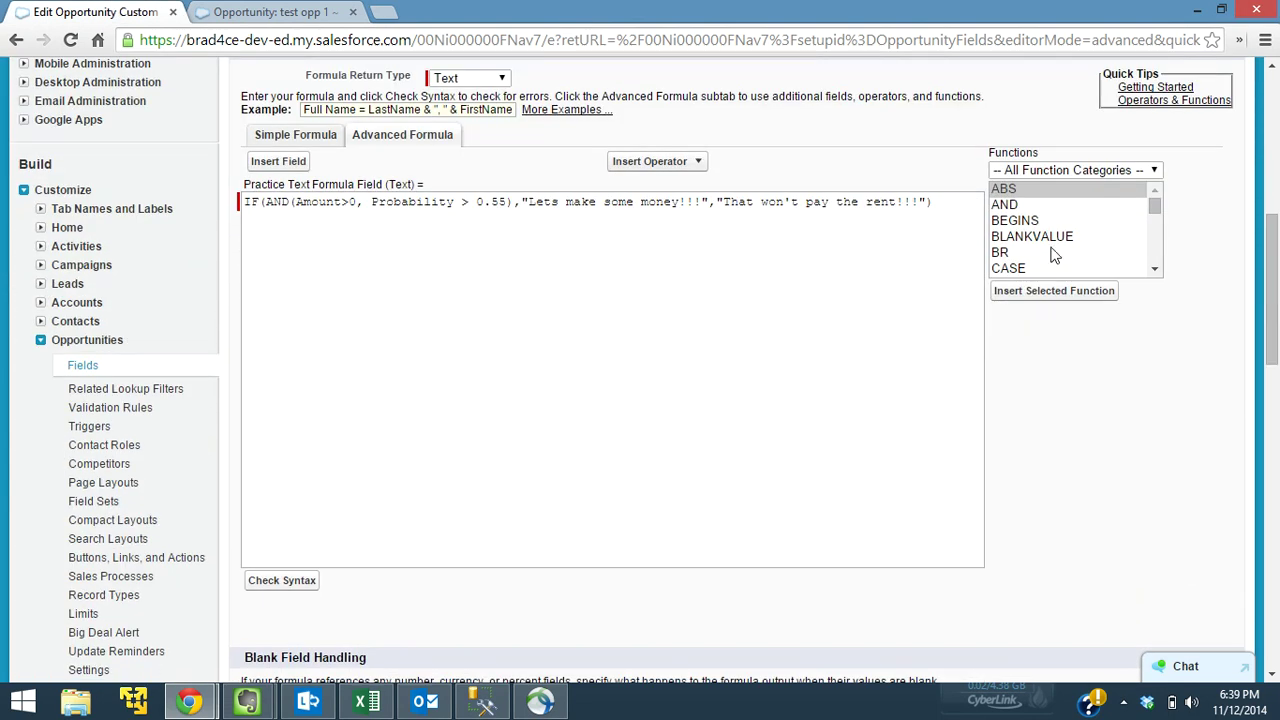
{"action": "mouse_move", "coordinate": [946, 201]}
{"action": "left_mouse_down"}
{"action": "mouse_move", "coordinate": [716, 201]}
{"action": "mouse_move", "coordinate": [949, 204]}
{"action": "left_mouse_up"}
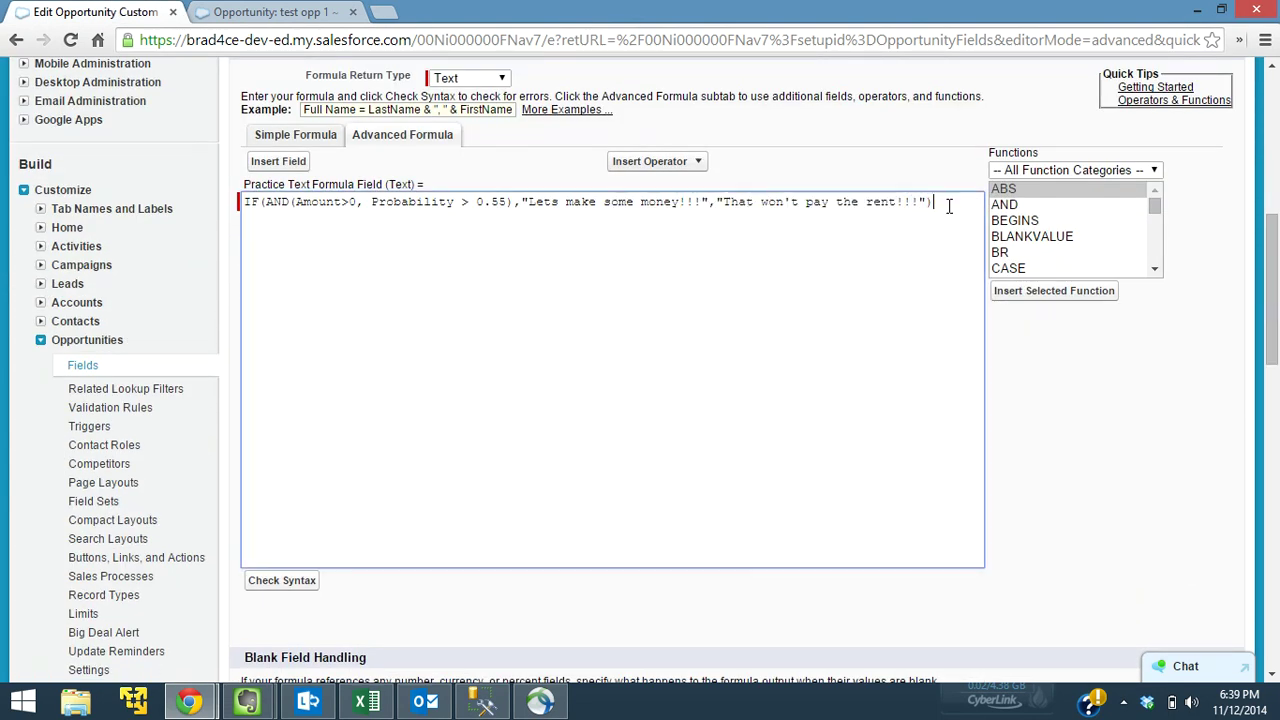
{"action": "key", "text": "Return"}
{"action": "key", "text": "Return"}
{"action": "type", "text": "if(or(and(Amount>0, Probability > 0.55),and(Amount>1000, Probability >0.25)),\"Lets make some money!!!\",\"That won't pay the rent\")"}
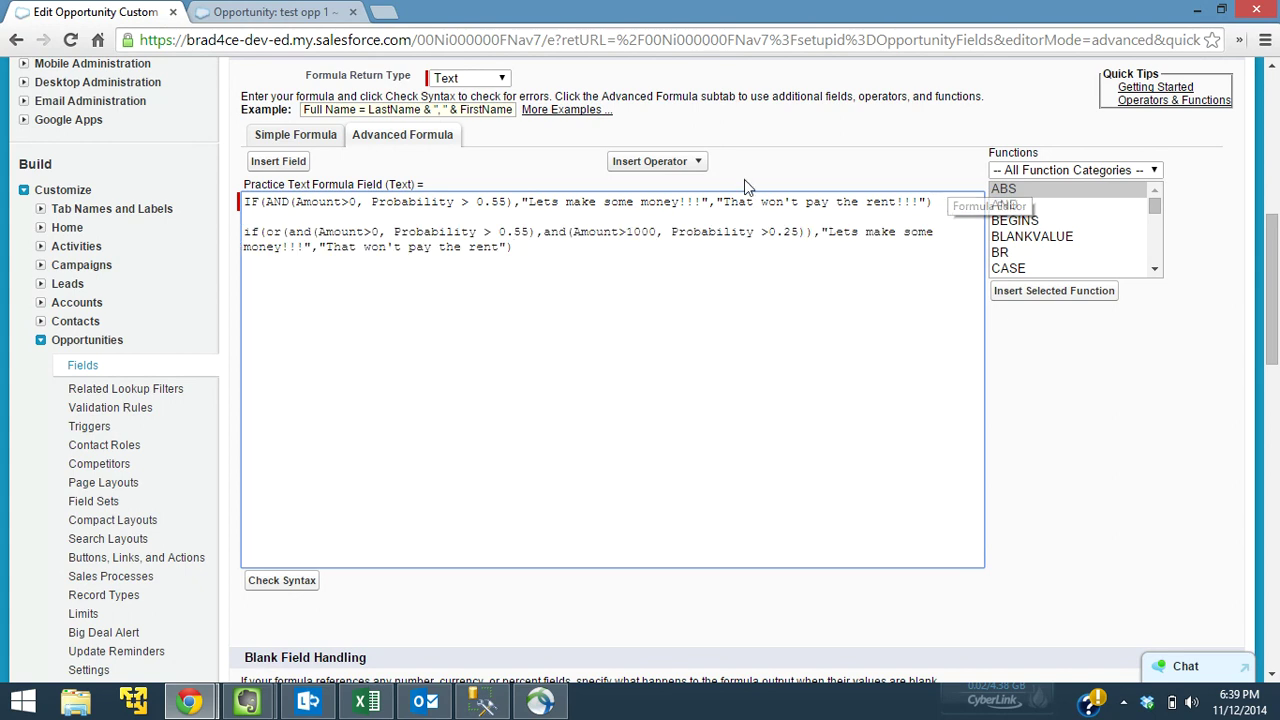
Capitalize the function names if, or and the first and in the new lower formula as IF, OR and AND.
{"action": "left_click", "coordinate": [258, 232]}
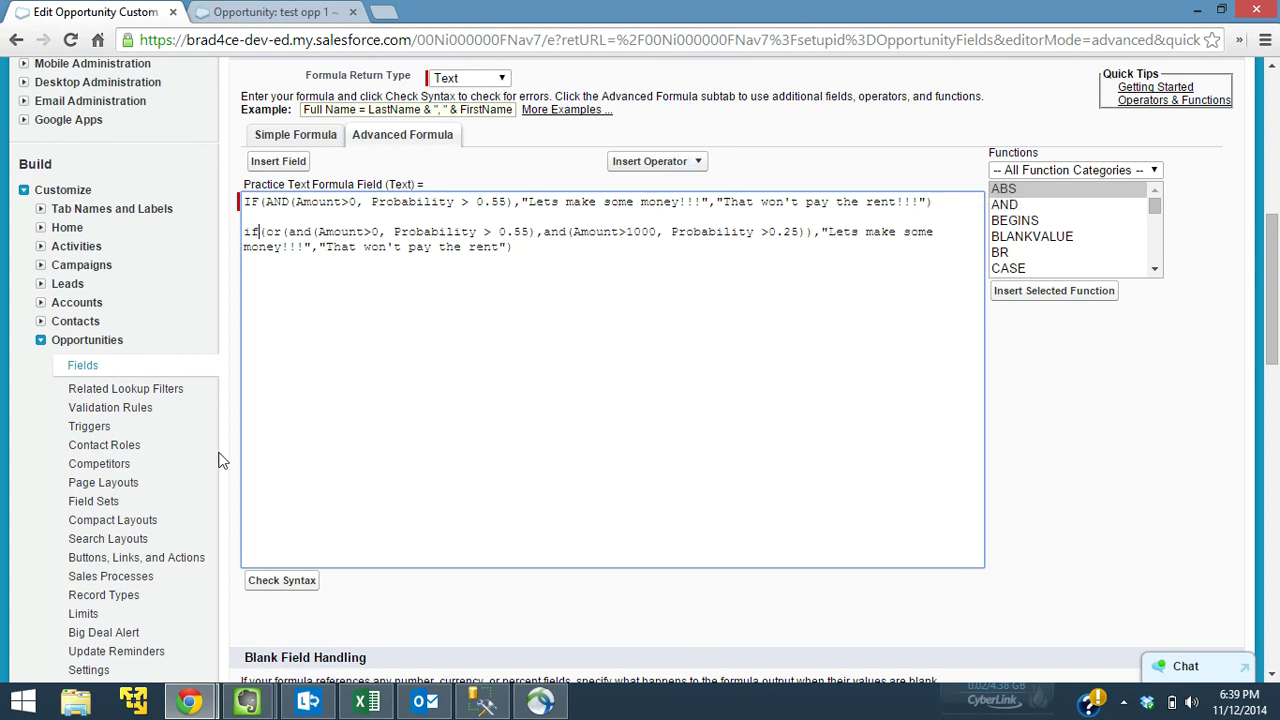
{"action": "key", "text": "BackSpace"}
{"action": "key", "text": "BackSpace"}
{"action": "type", "text": "IF"}
{"action": "left_click", "coordinate": [282, 231]}
{"action": "key", "text": "BackSpace"}
{"action": "key", "text": "BackSpace"}
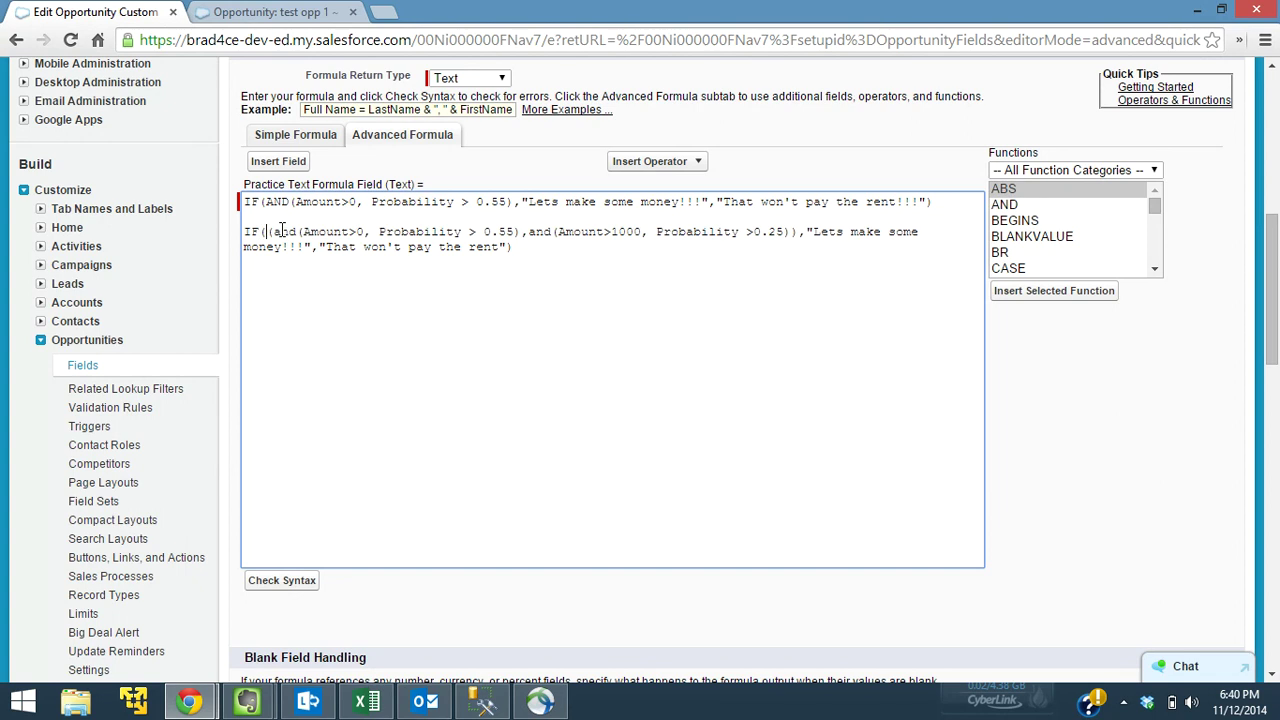
{"action": "type", "text": "OR"}
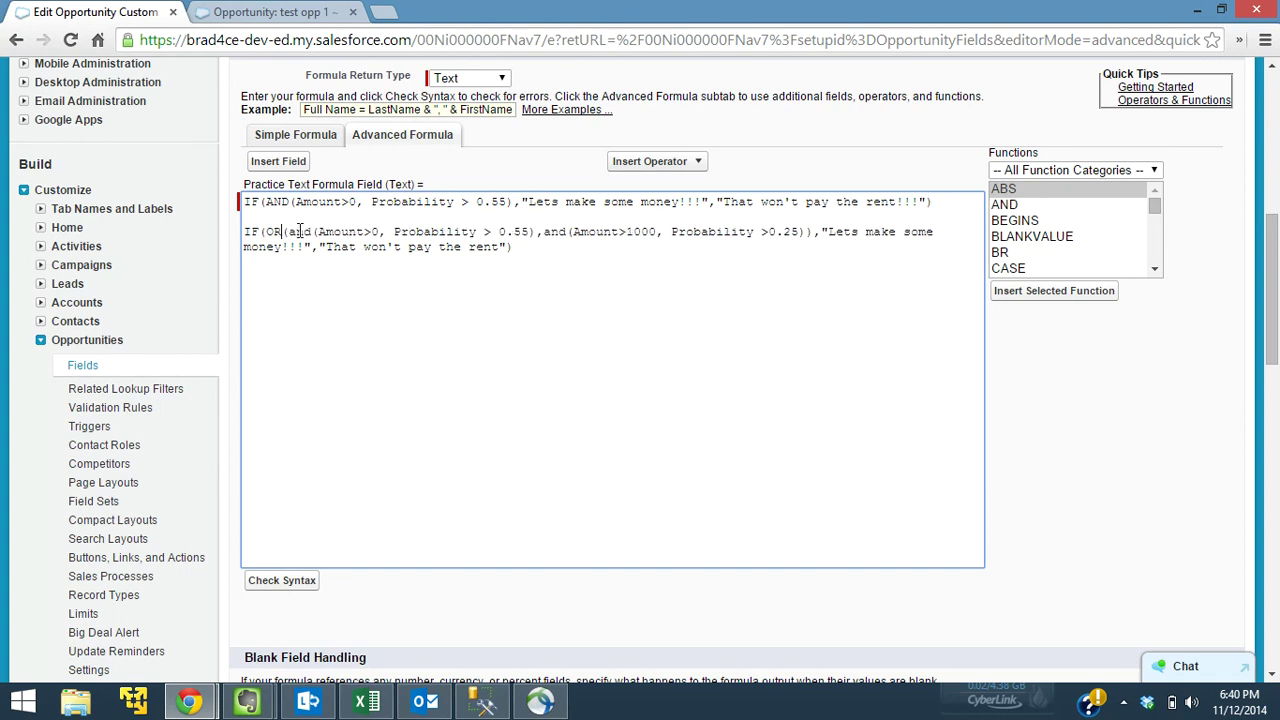
{"action": "key", "text": "BackSpace"}
{"action": "key", "text": "BackSpace"}
{"action": "key", "text": "BackSpace"}
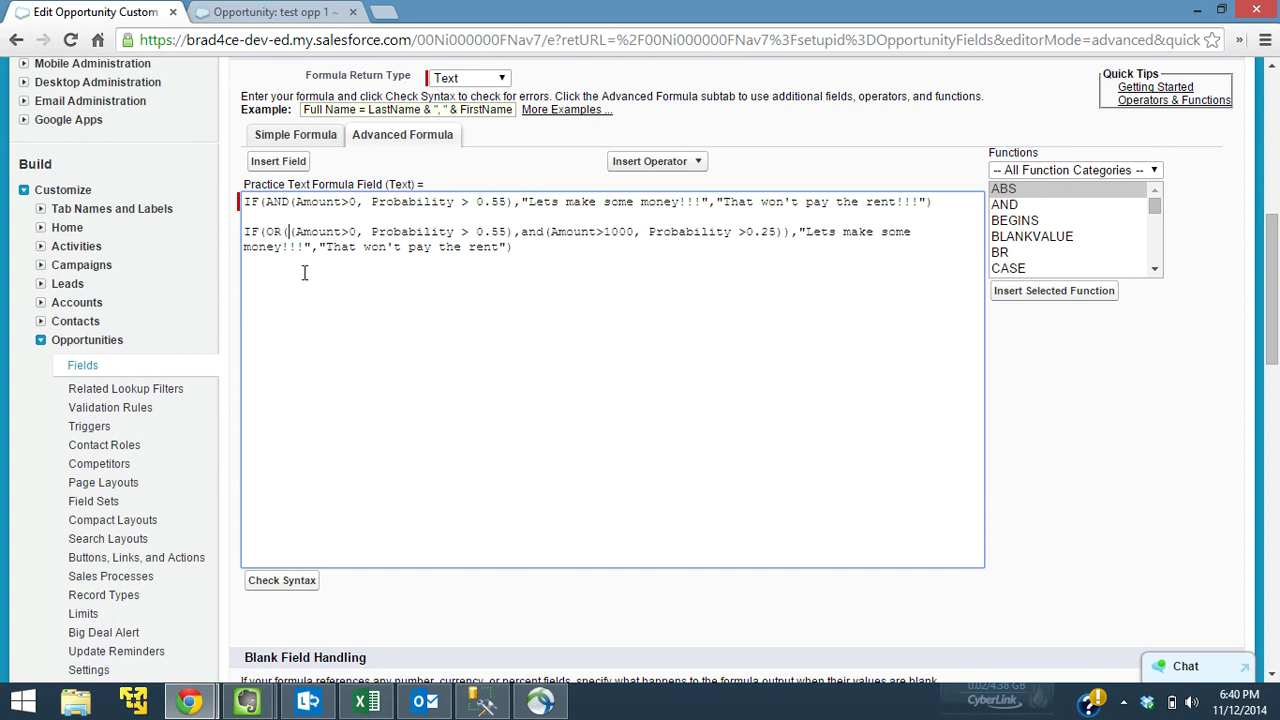
{"action": "type", "text": "AND"}
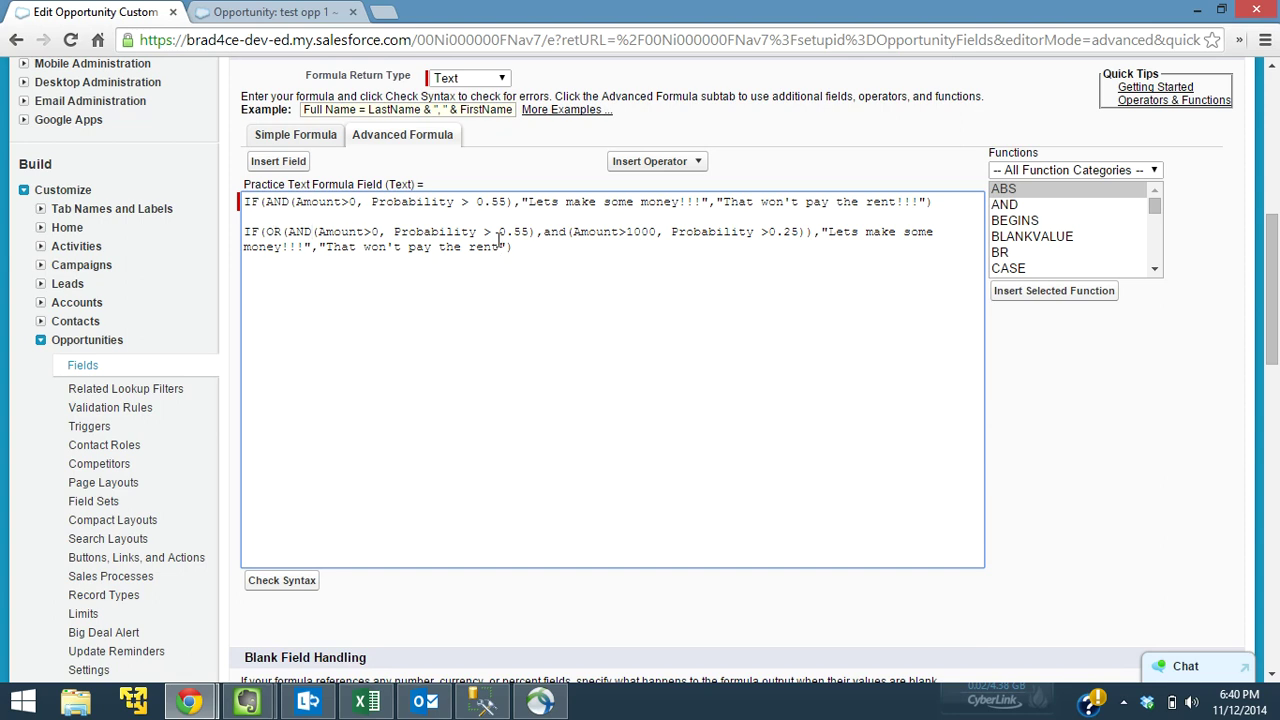
Examine the new formula's two result texts, its whole OR test and the first AND condition.
{"action": "left_click_drag", "start_coordinate": [510, 246], "coordinate": [320, 247]}
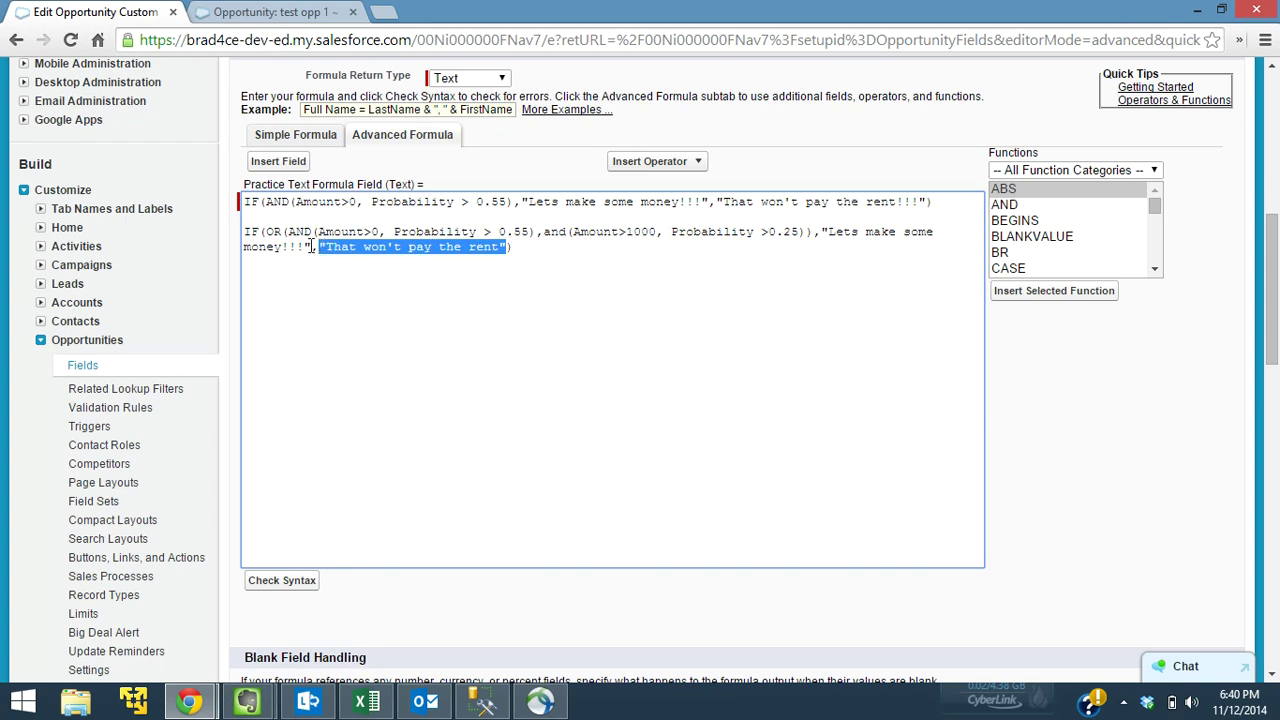
{"action": "left_click_drag", "start_coordinate": [312, 247], "coordinate": [826, 231]}
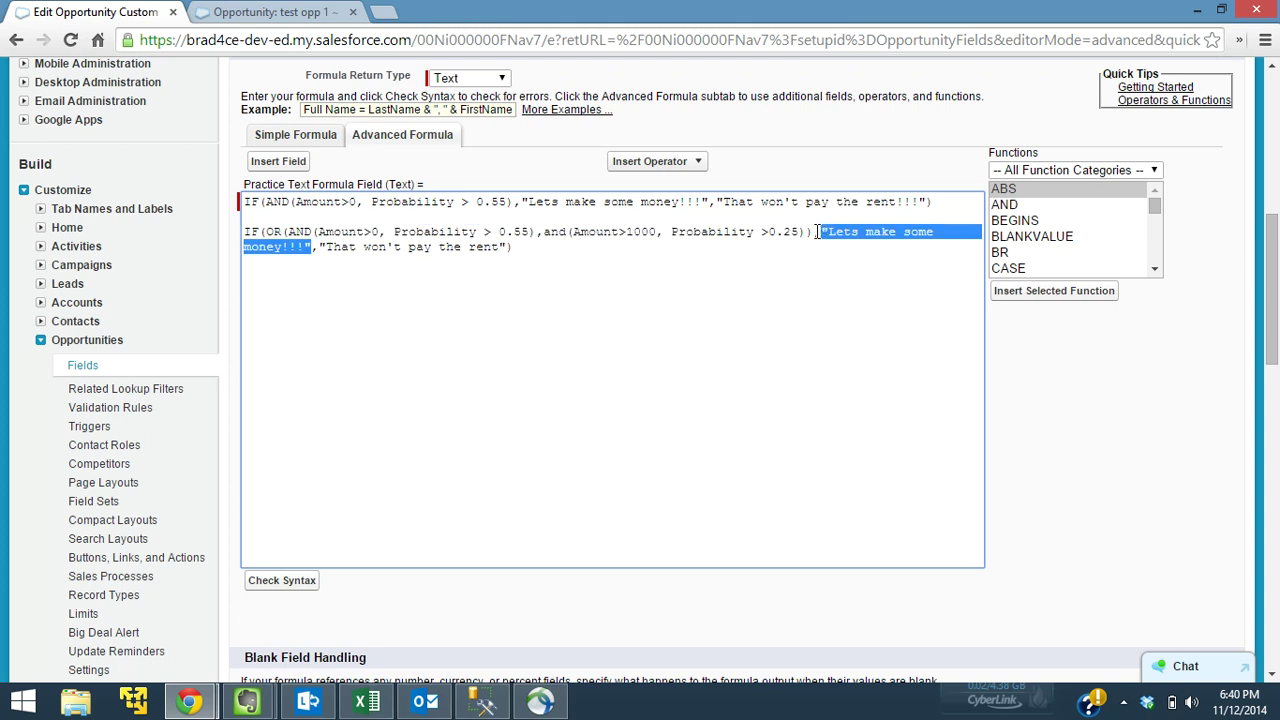
{"action": "left_click_drag", "start_coordinate": [816, 232], "coordinate": [270, 232]}
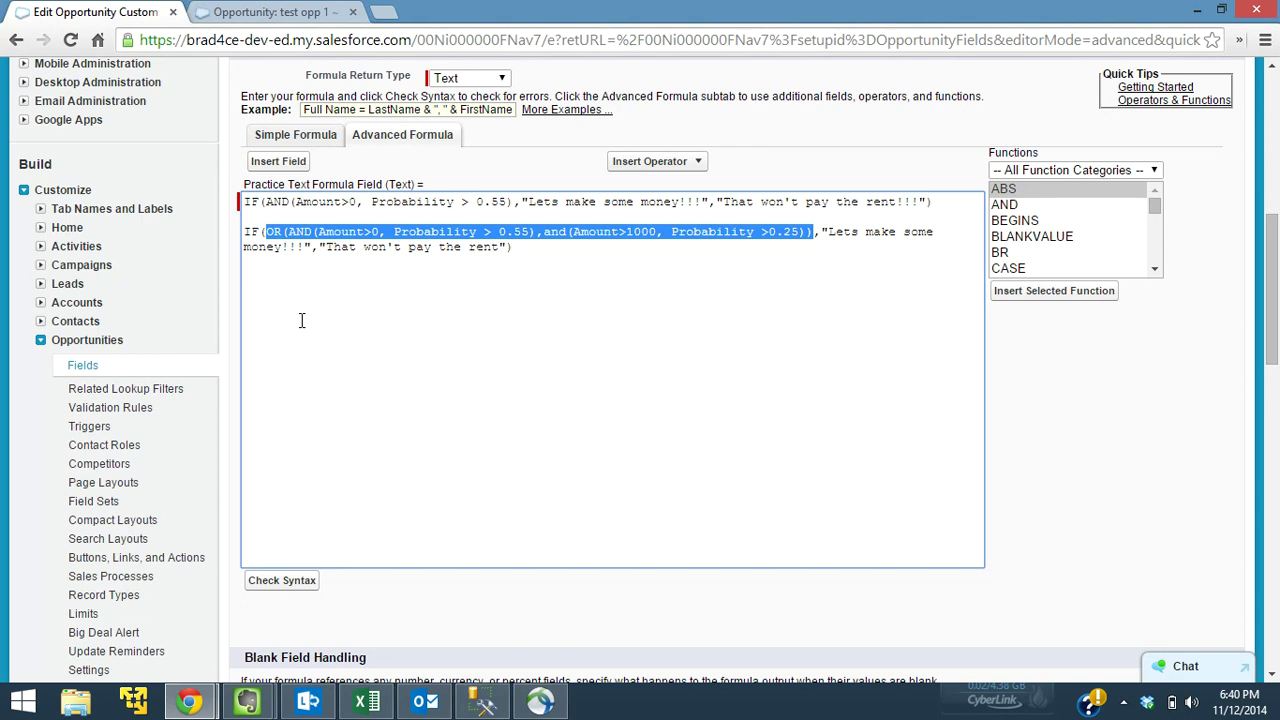
{"action": "left_click", "coordinate": [310, 232]}
{"action": "left_click_drag", "start_coordinate": [289, 232], "coordinate": [441, 236]}
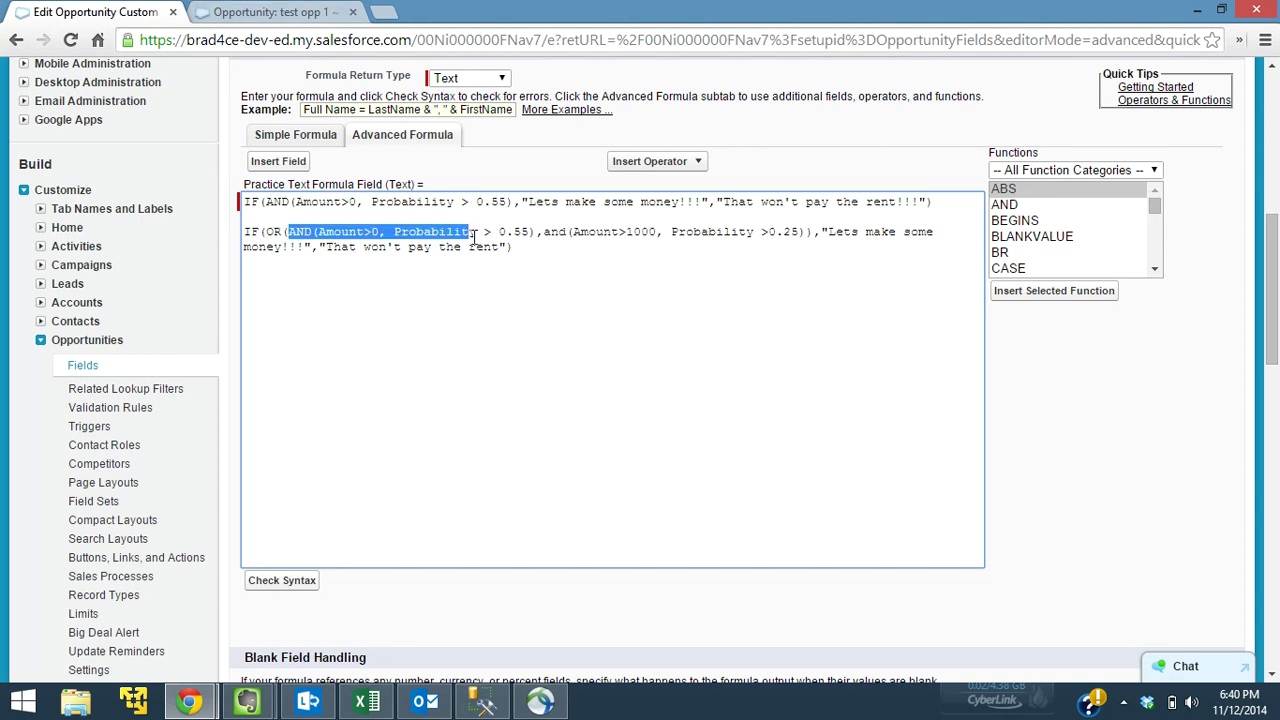
{"action": "left_click_drag", "start_coordinate": [475, 236], "coordinate": [531, 232]}
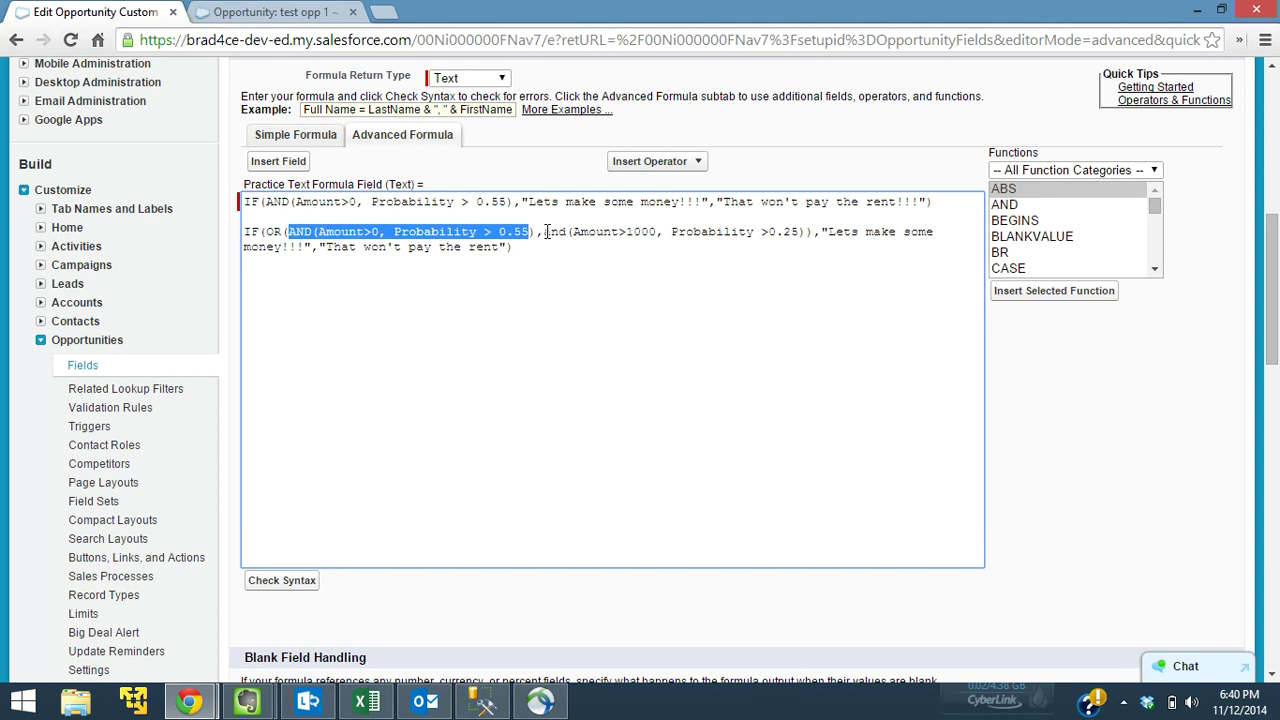
{"action": "left_click", "coordinate": [534, 232]}
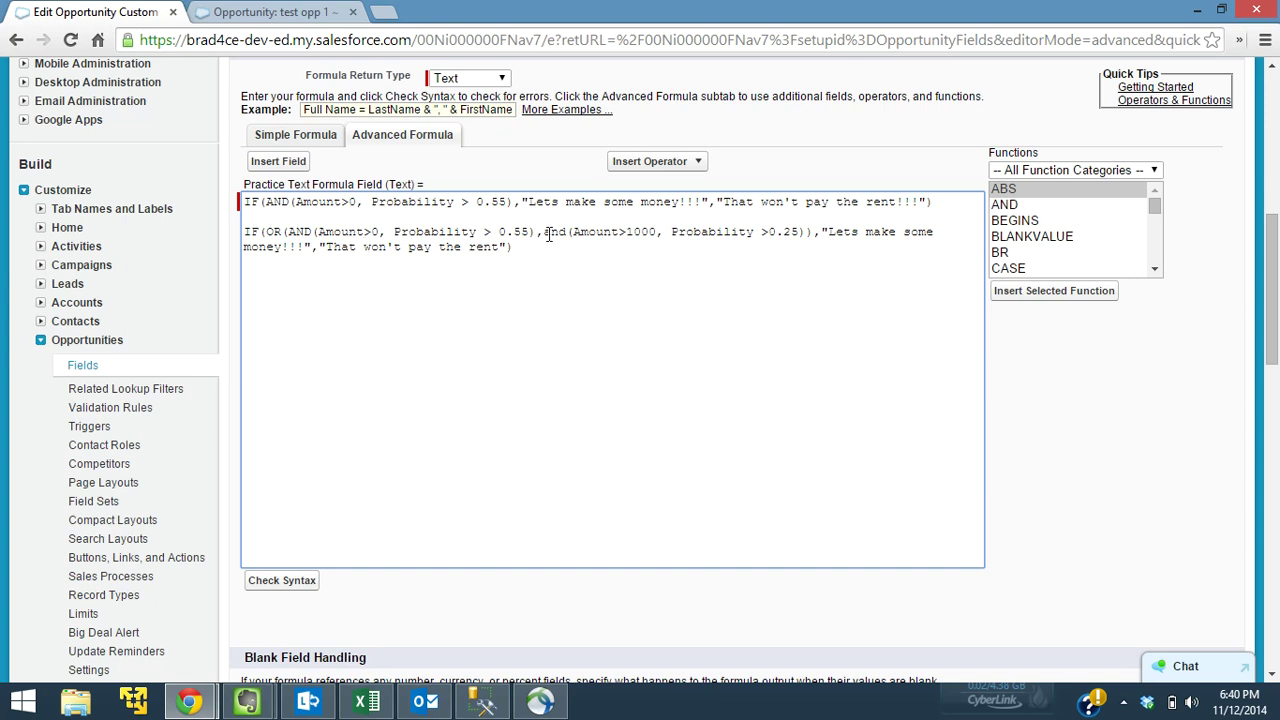
Capitalize the second and as AND in the new formula's Amount>1000, Probability >0.25 condition.
{"action": "double_click", "coordinate": [546, 232]}
{"action": "type", "text": "AND"}
{"action": "left_click_drag", "start_coordinate": [548, 232], "coordinate": [807, 231]}
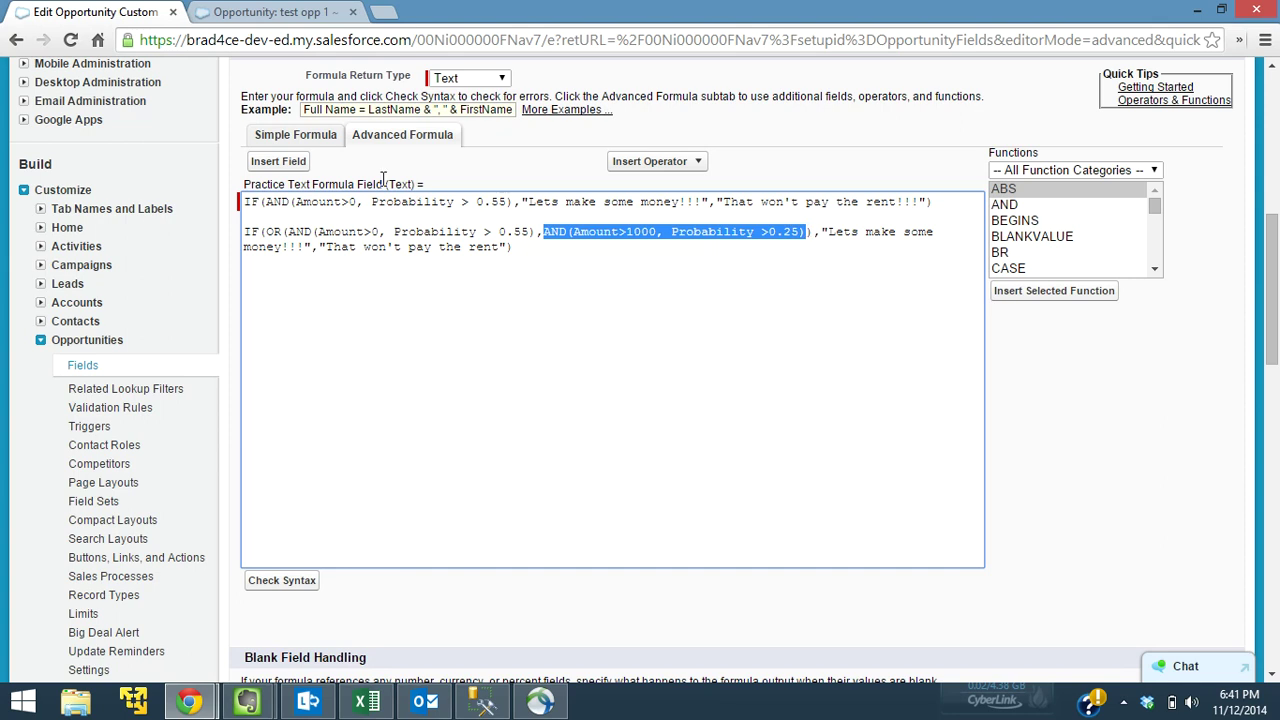
Examine how the OR function combines the two AND conditions and leads to the "Lets make some money!!!" result.
{"action": "left_click_drag", "start_coordinate": [318, 231], "coordinate": [532, 231]}
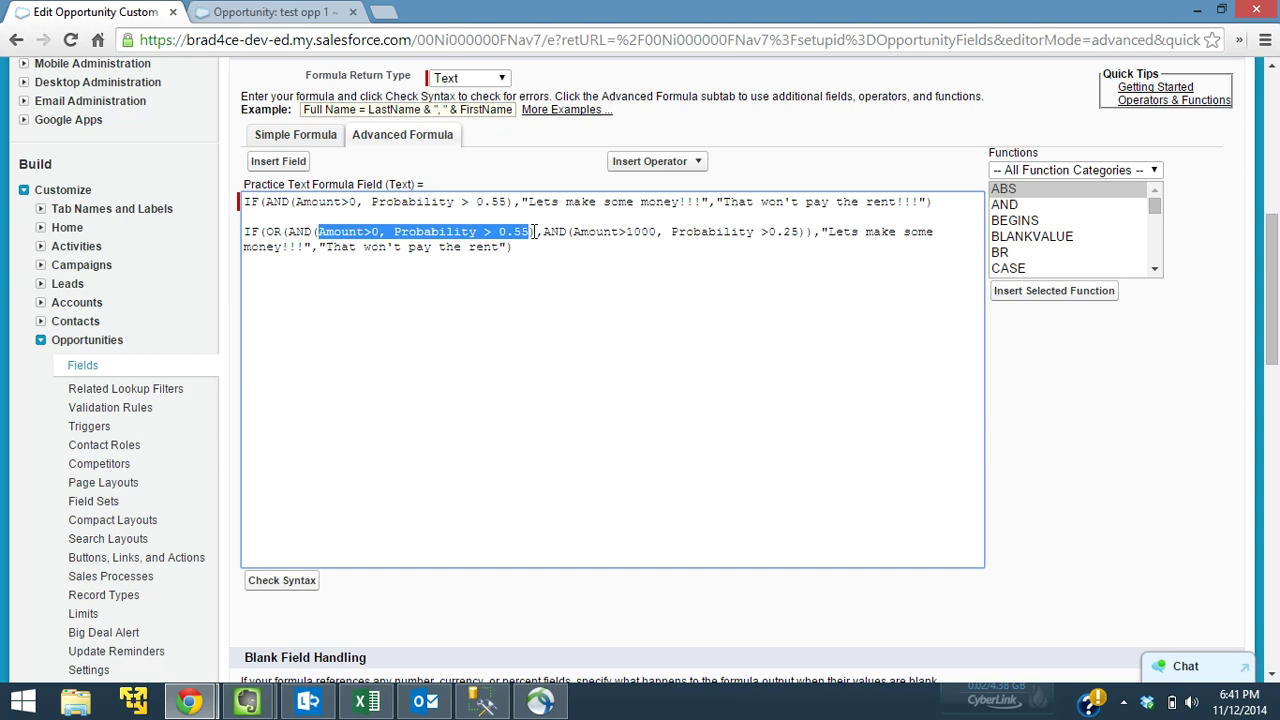
{"action": "left_click", "coordinate": [332, 236]}
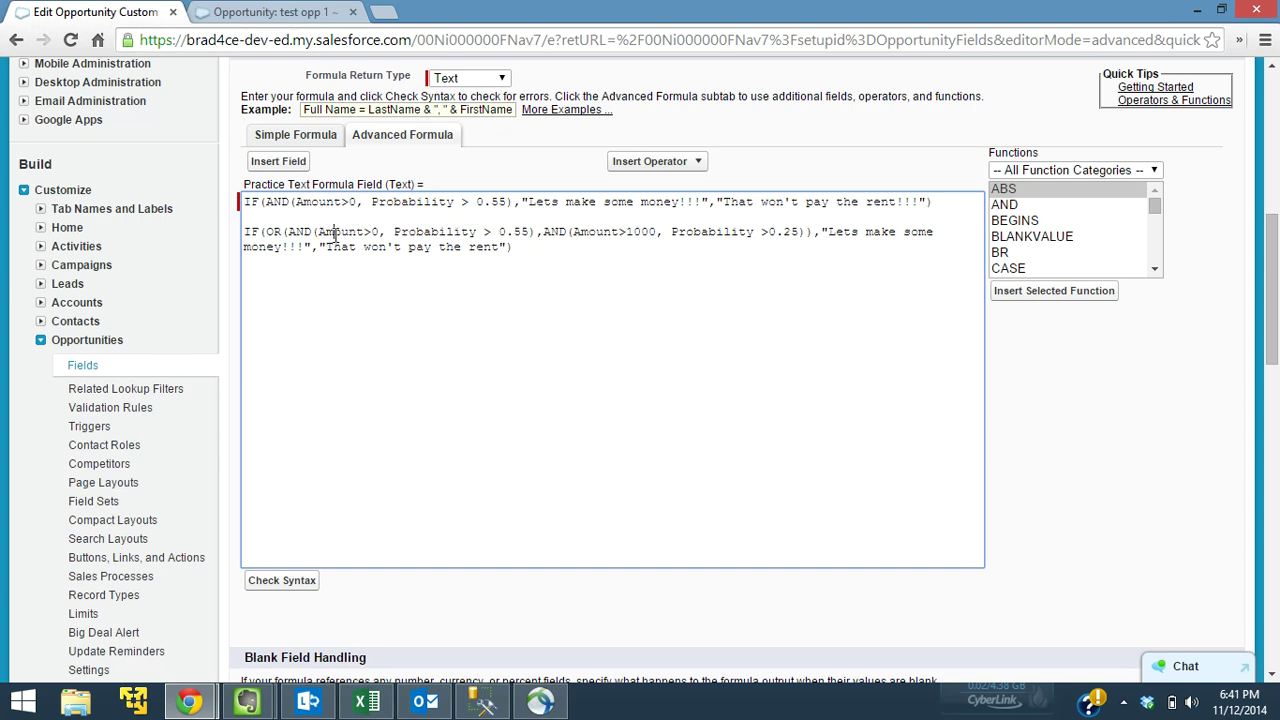
{"action": "left_click_drag", "start_coordinate": [265, 231], "coordinate": [806, 234]}
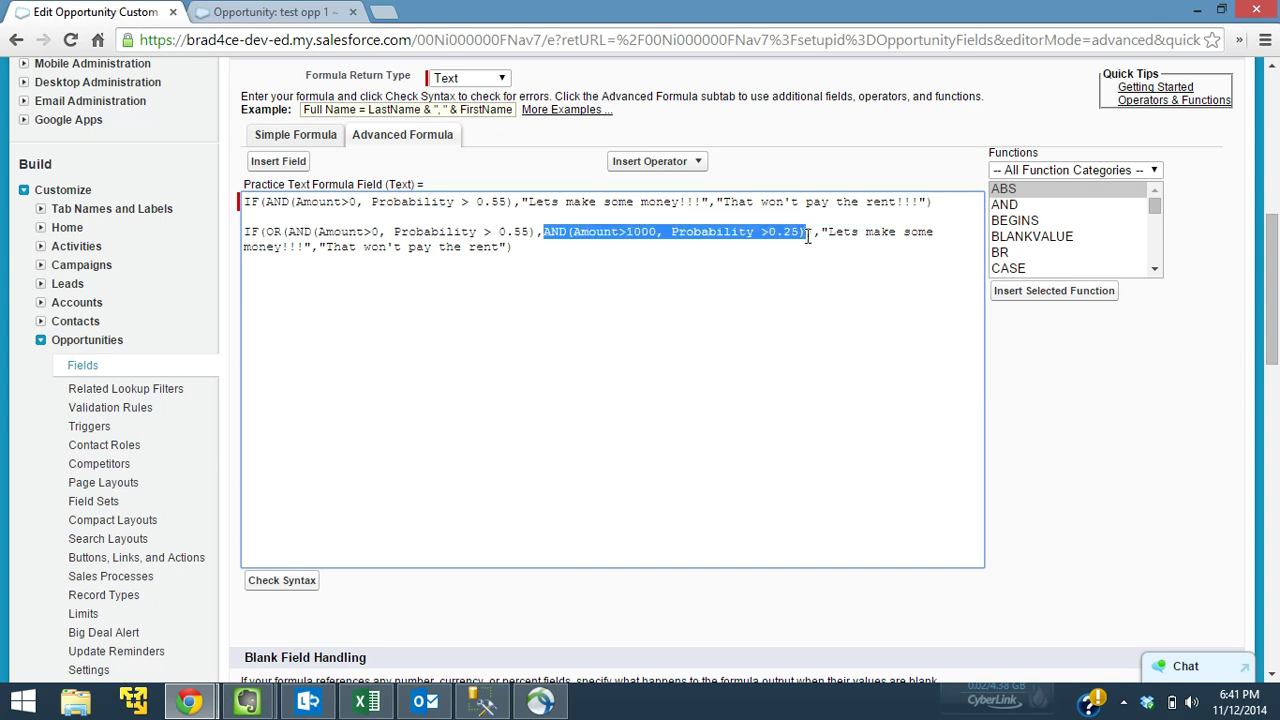
{"action": "left_click", "coordinate": [387, 247]}
{"action": "left_click_drag", "start_coordinate": [266, 231], "coordinate": [282, 231]}
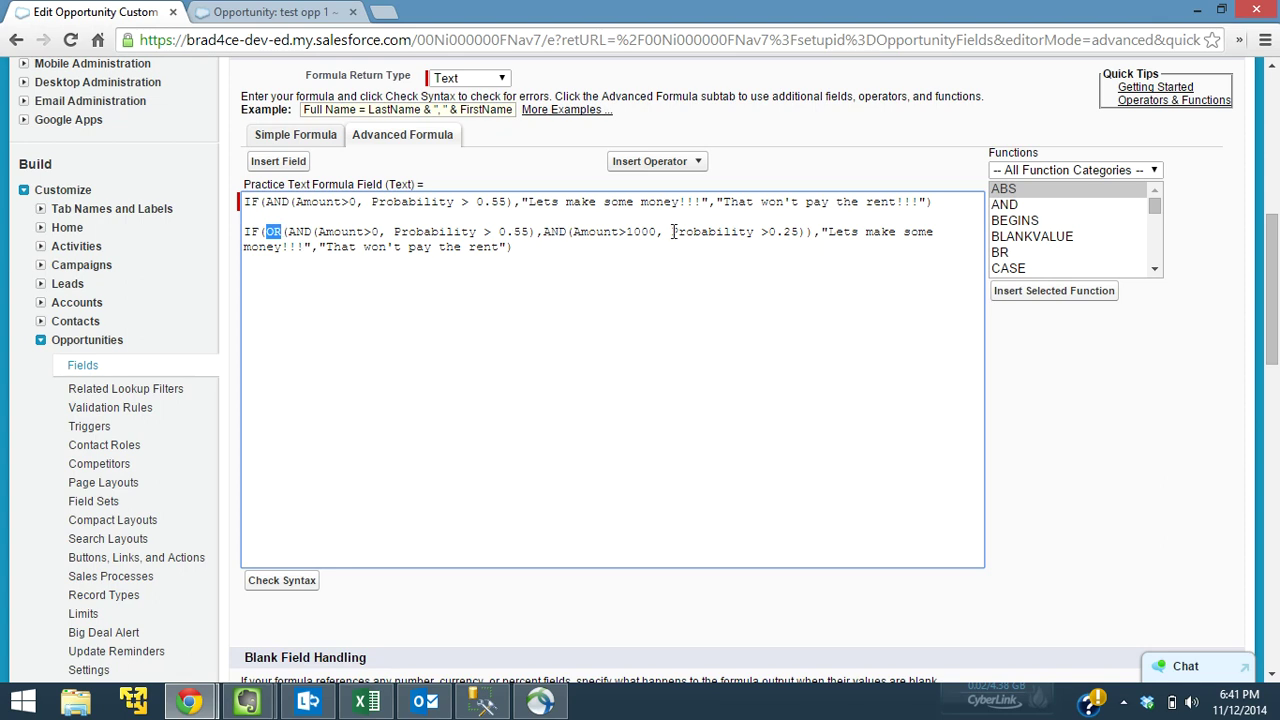
{"action": "left_click", "coordinate": [538, 233]}
{"action": "mouse_move", "coordinate": [289, 232]}
{"action": "left_mouse_down"}
{"action": "mouse_move", "coordinate": [700, 232]}
{"action": "mouse_move", "coordinate": [806, 249]}
{"action": "mouse_move", "coordinate": [806, 225]}
{"action": "mouse_move", "coordinate": [928, 232]}
{"action": "mouse_move", "coordinate": [244, 228]}
{"action": "mouse_move", "coordinate": [305, 249]}
{"action": "left_mouse_up"}
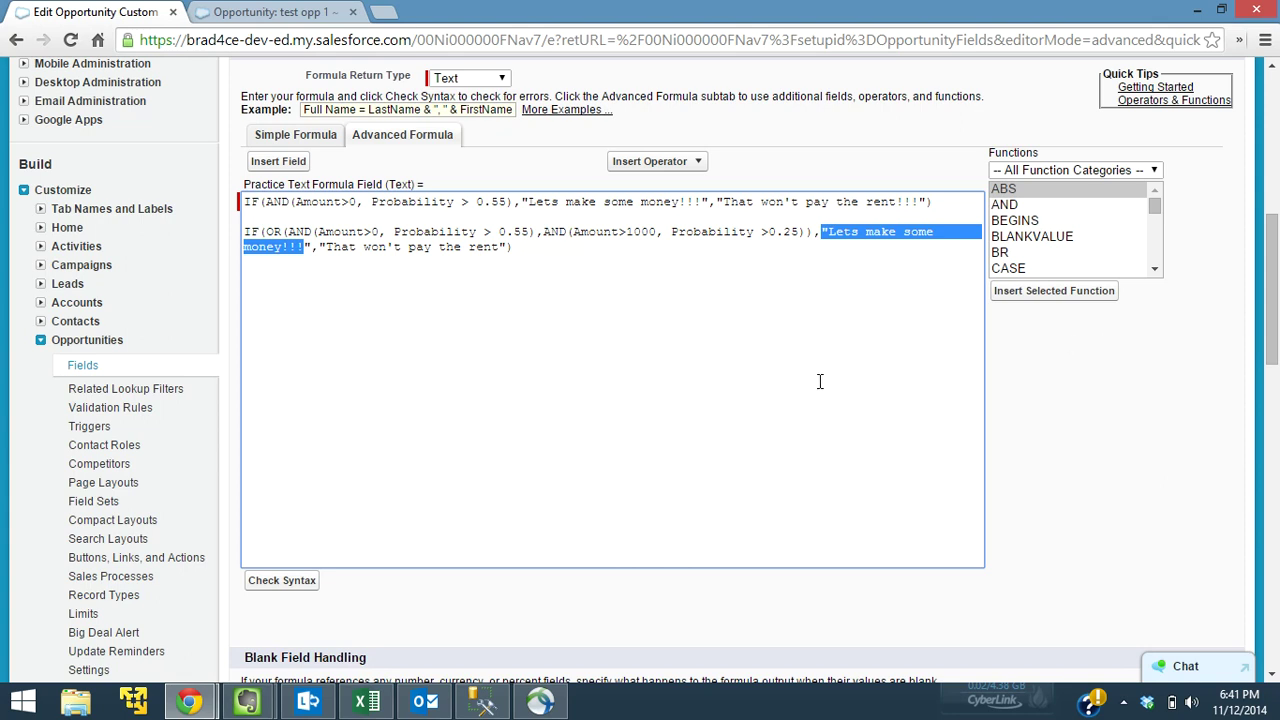
Delete the original AND-only formula and the blank line above the new OR formula, and quick save the field.
{"action": "left_click_drag", "start_coordinate": [960, 205], "coordinate": [232, 207]}
{"action": "key", "text": "Delete"}
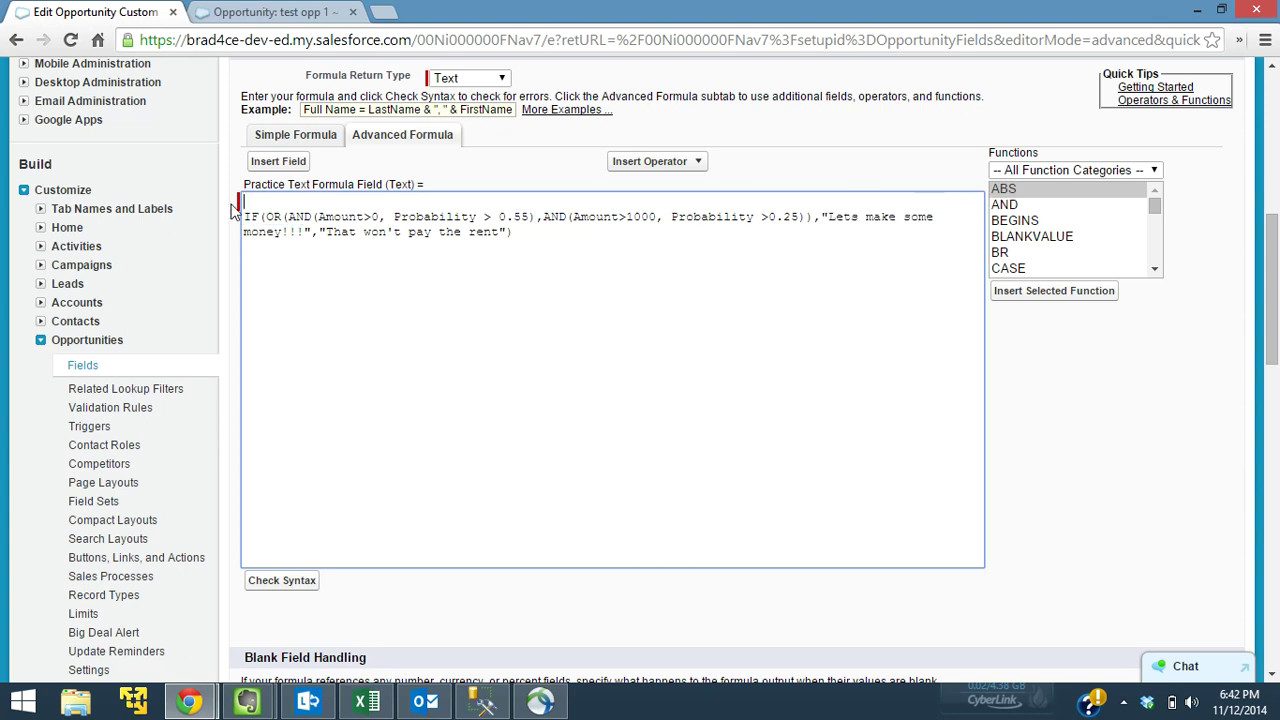
{"action": "key", "text": "Delete"}
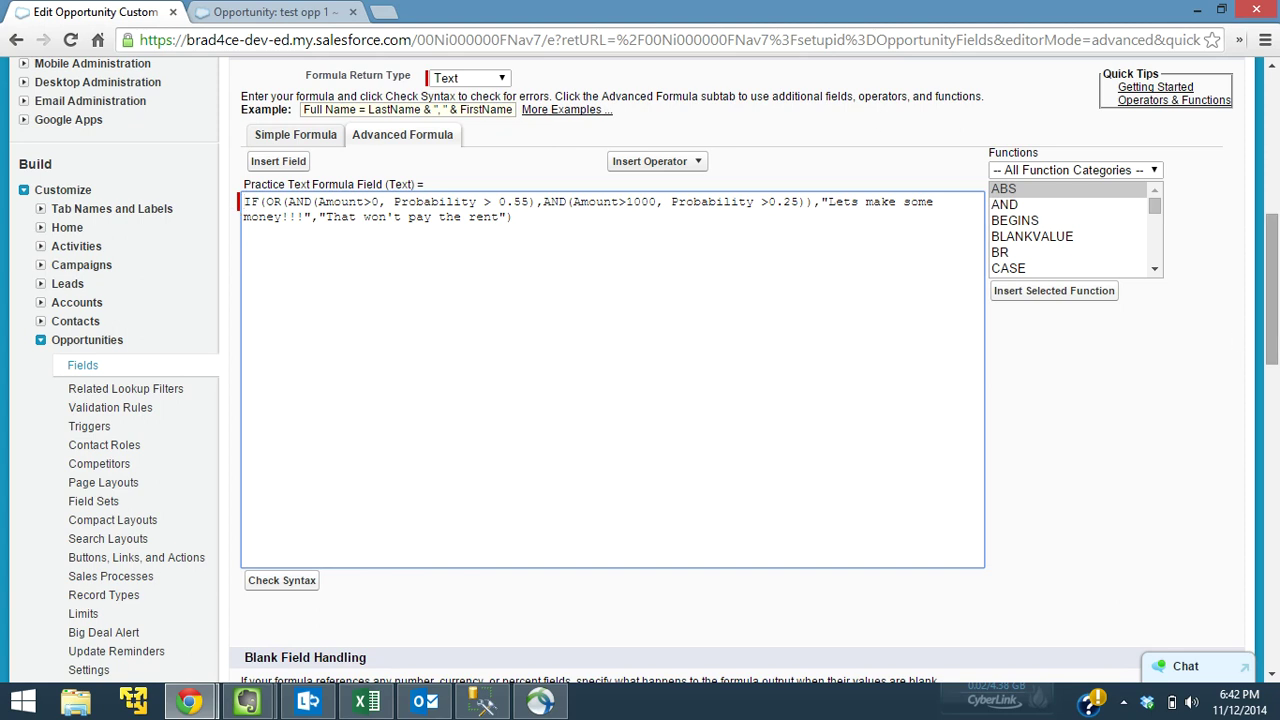
{"action": "left_click_drag", "start_coordinate": [1275, 310], "coordinate": [1088, 349]}
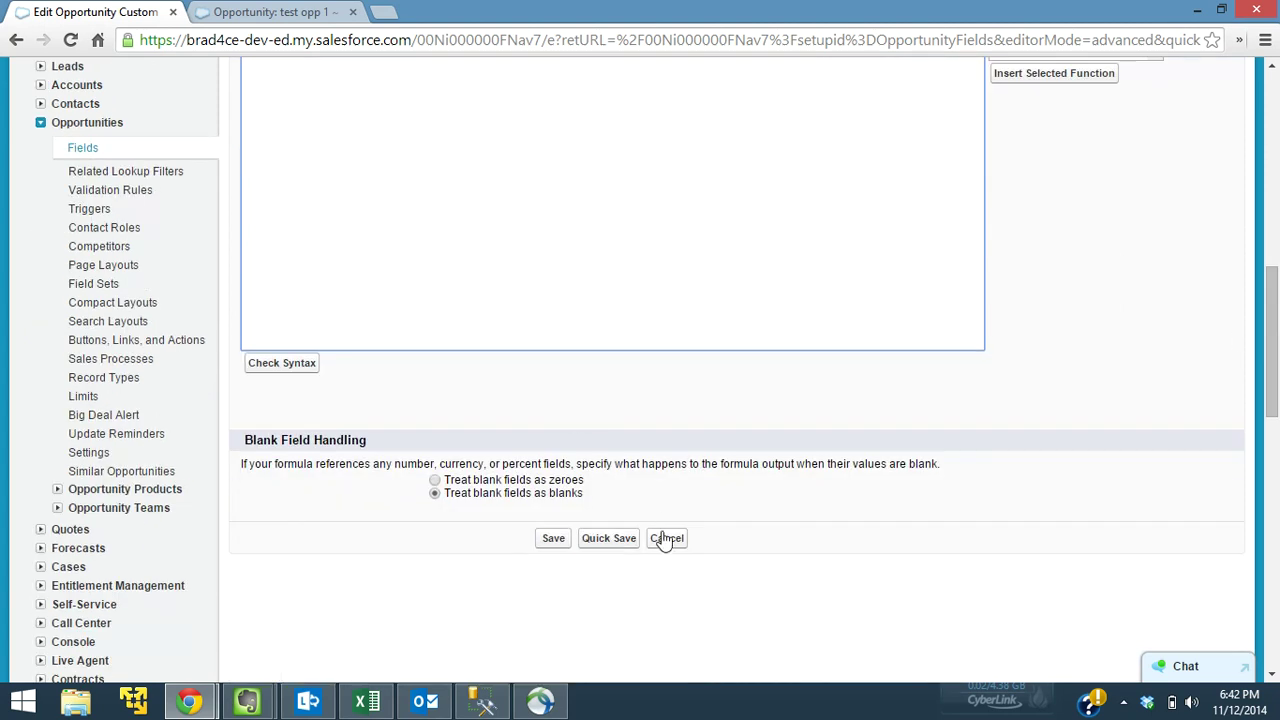
{"action": "left_click", "coordinate": [609, 538]}
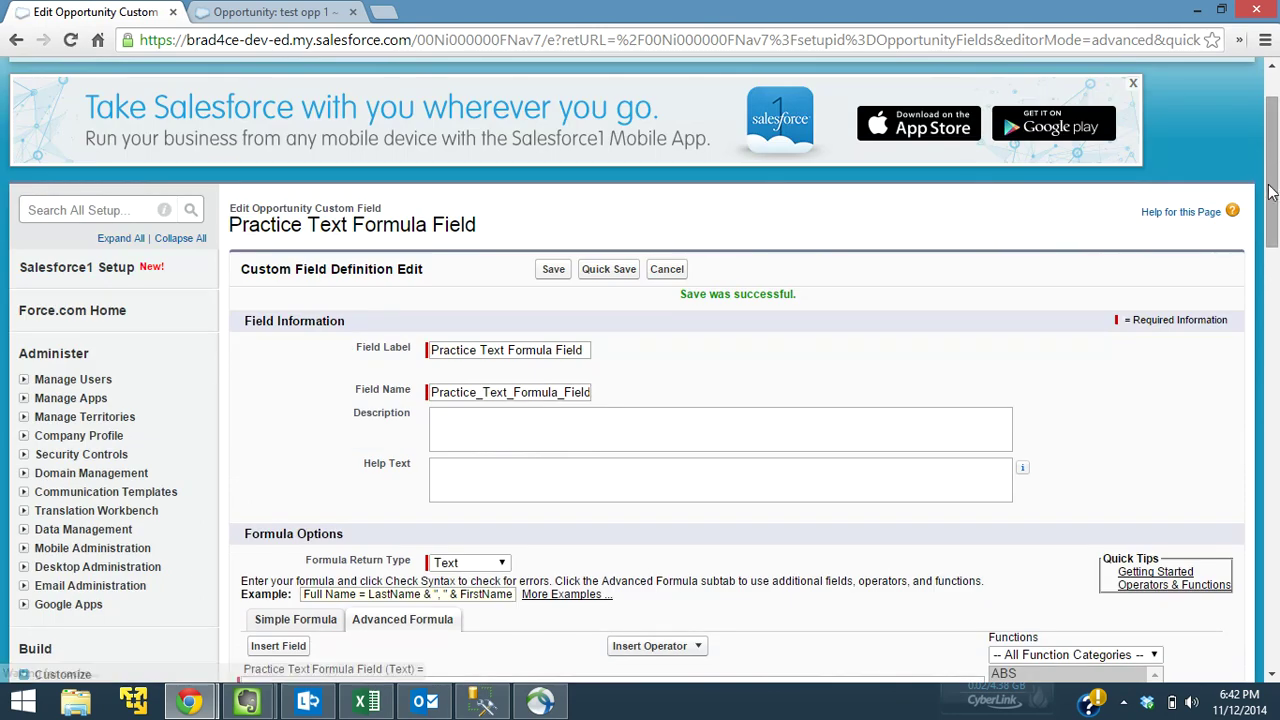
Switch to the test opp 1 record and reload it to apply the new OR formula.
{"action": "left_click_drag", "start_coordinate": [1265, 190], "coordinate": [1256, 142]}
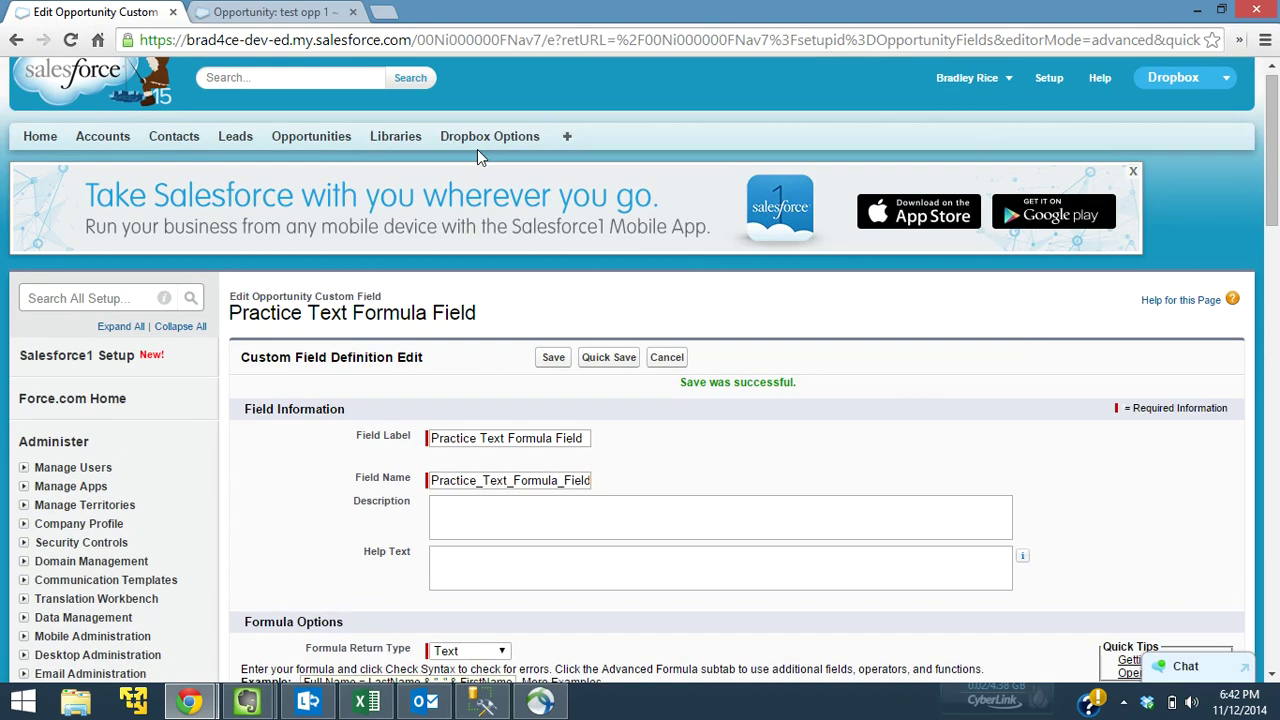
{"action": "left_click", "coordinate": [297, 11]}
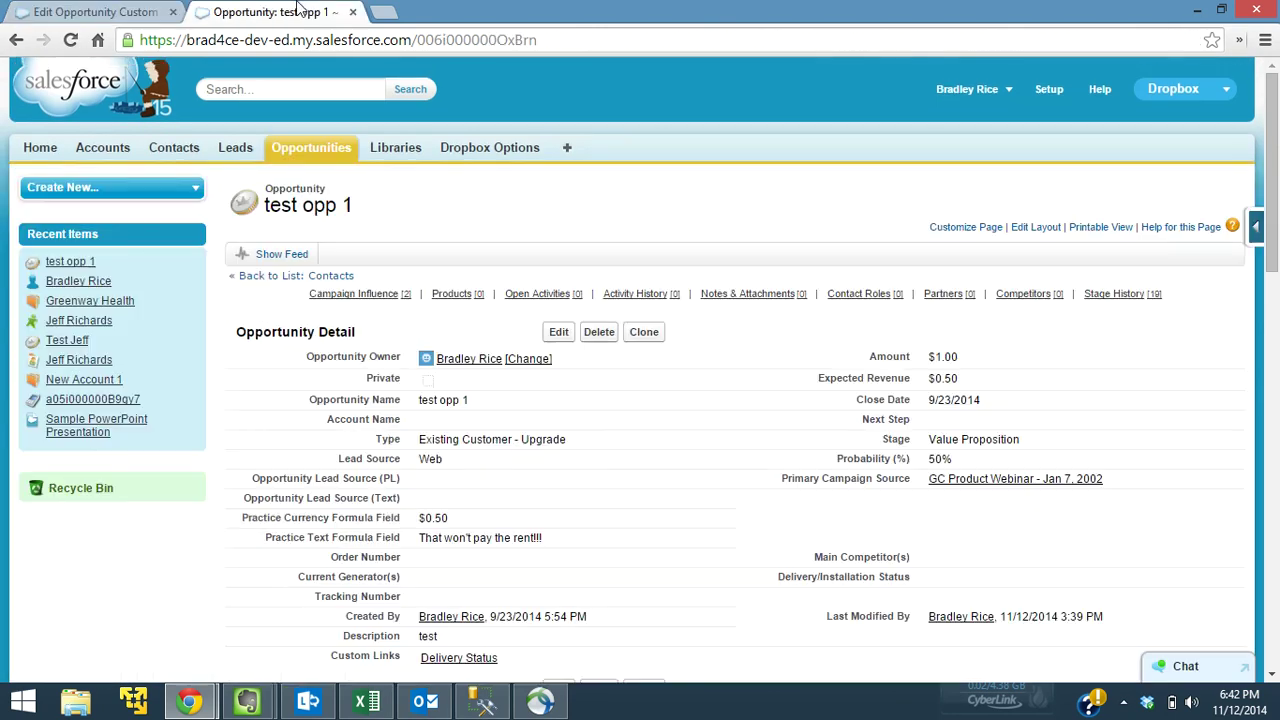
{"action": "left_click", "coordinate": [70, 40]}
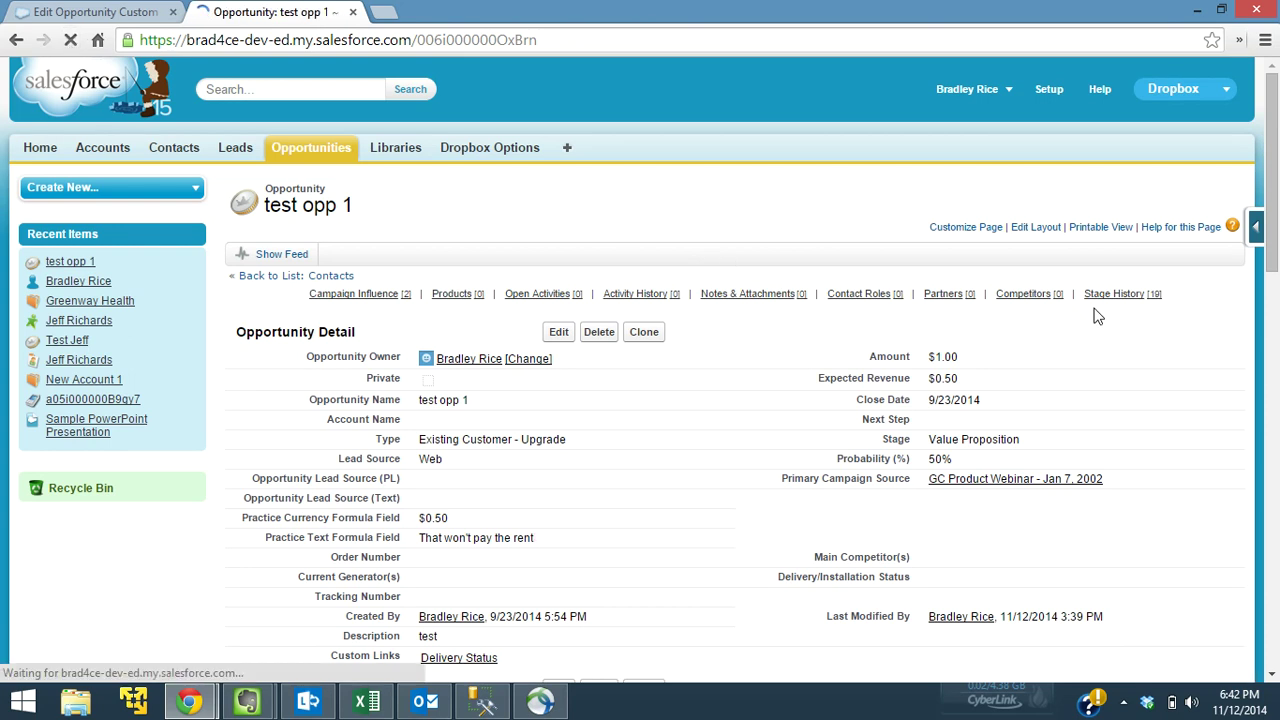
Set the Stage of test opp 1 to Qualification with 10% probability.
{"action": "left_click_drag", "start_coordinate": [1272, 135], "coordinate": [1273, 180]}
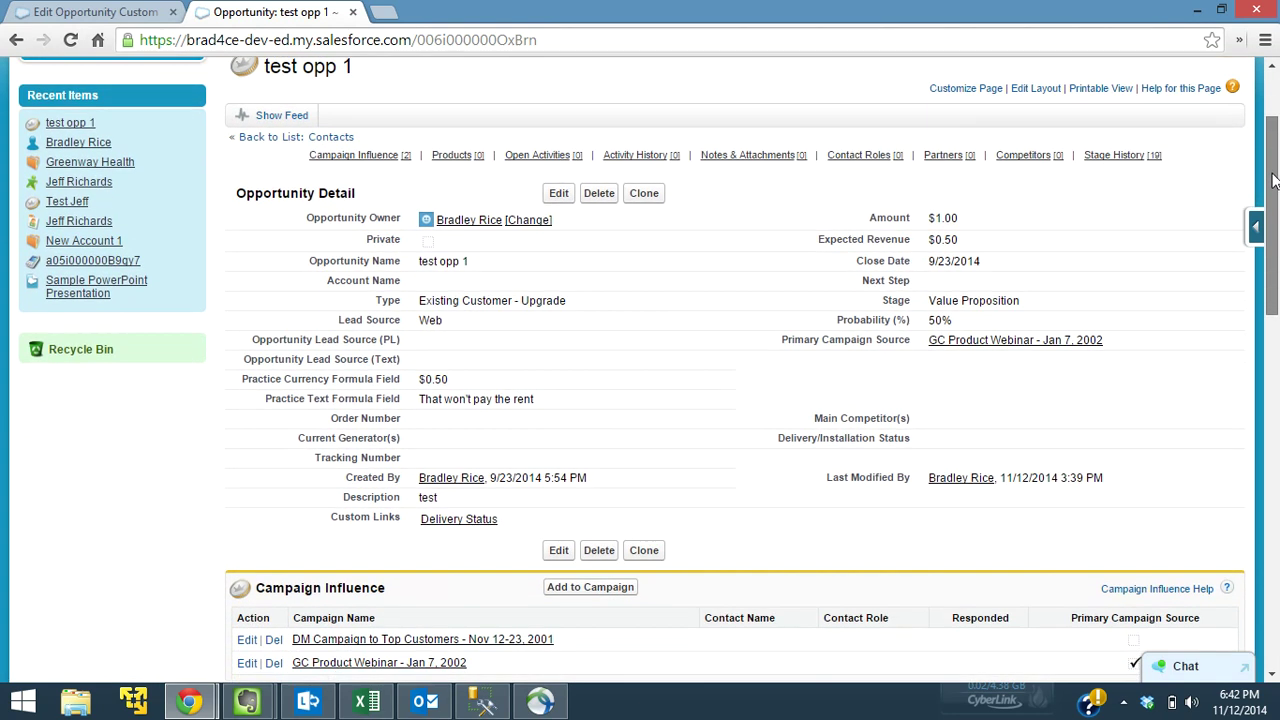
{"action": "double_click", "coordinate": [955, 319]}
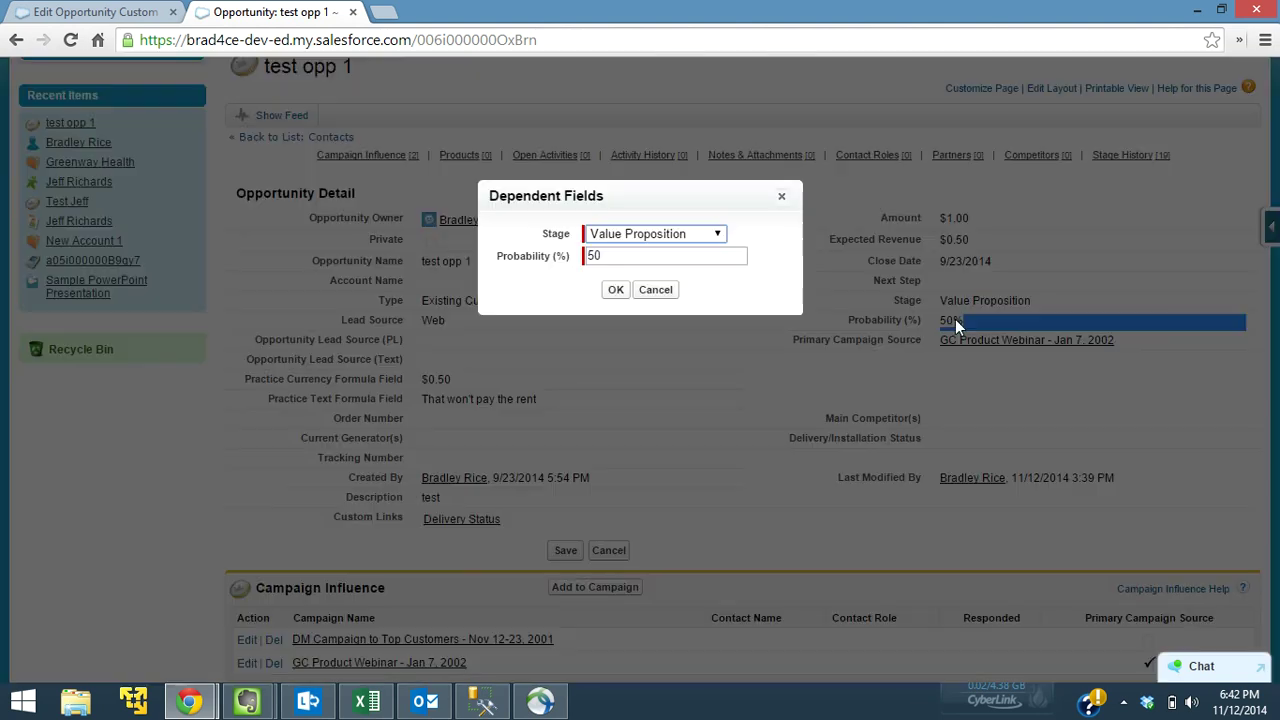
{"action": "left_click", "coordinate": [719, 235]}
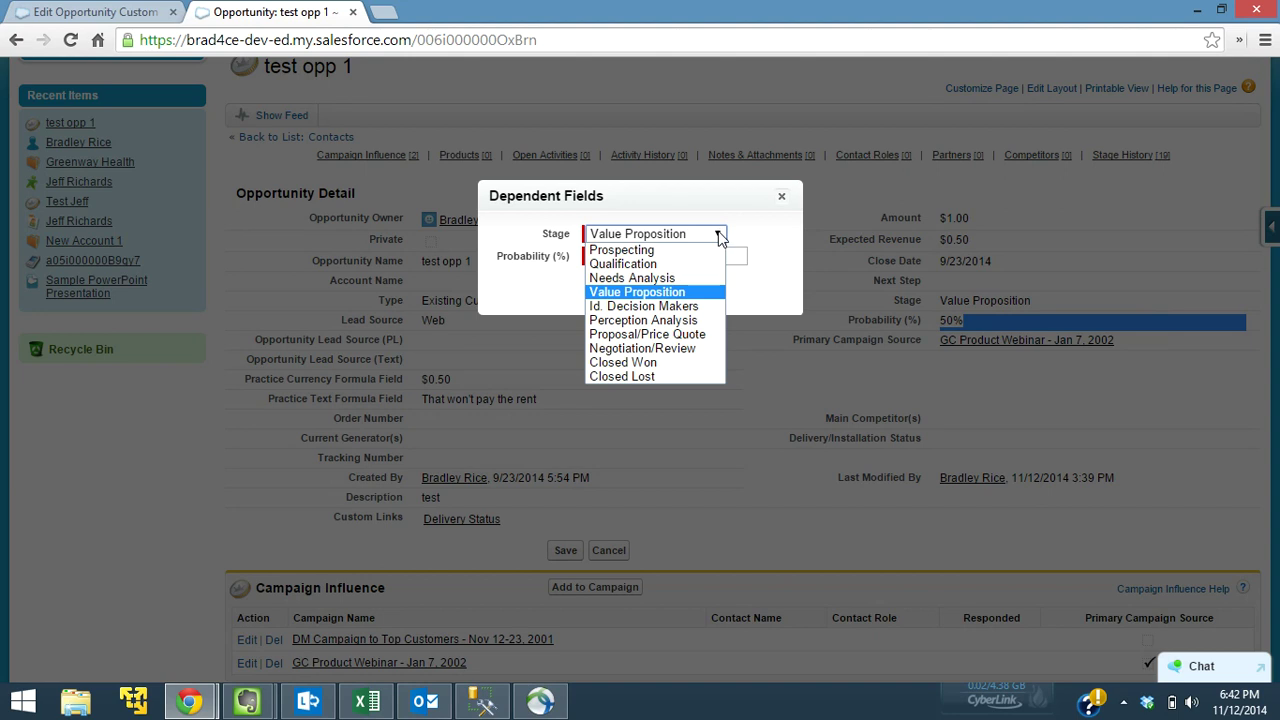
{"action": "left_click", "coordinate": [687, 263]}
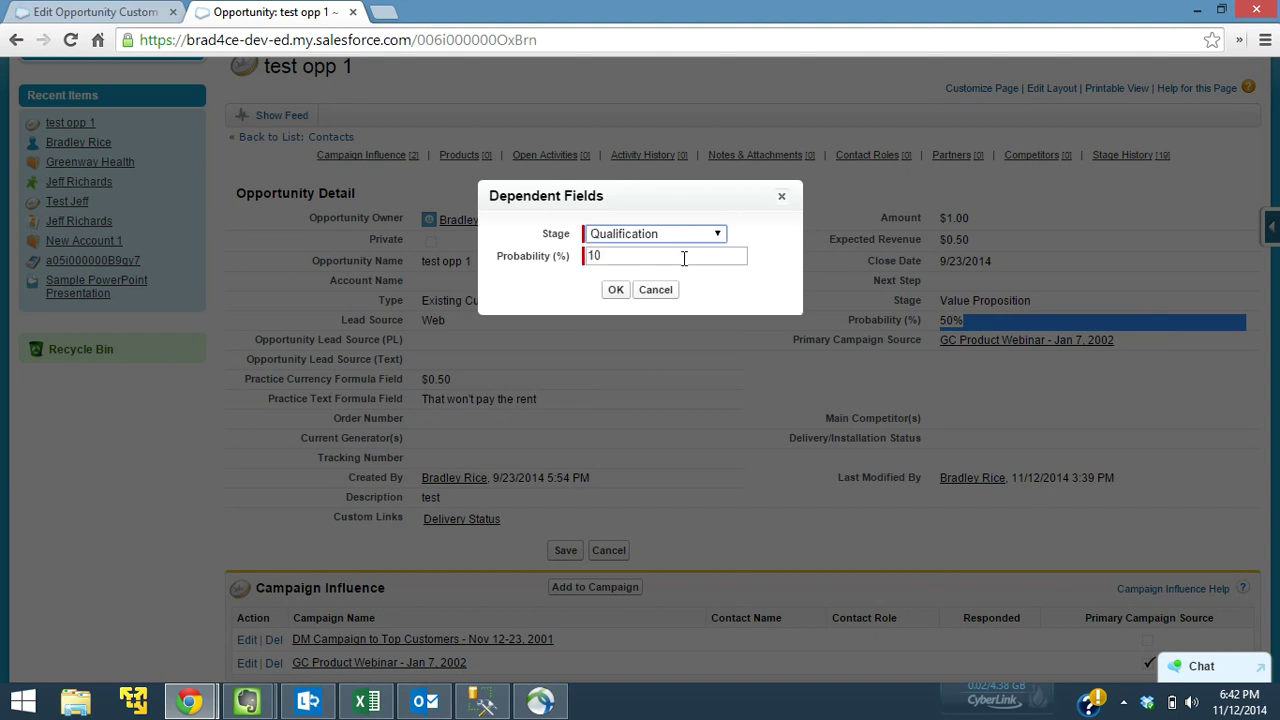
{"action": "left_click", "coordinate": [615, 290]}
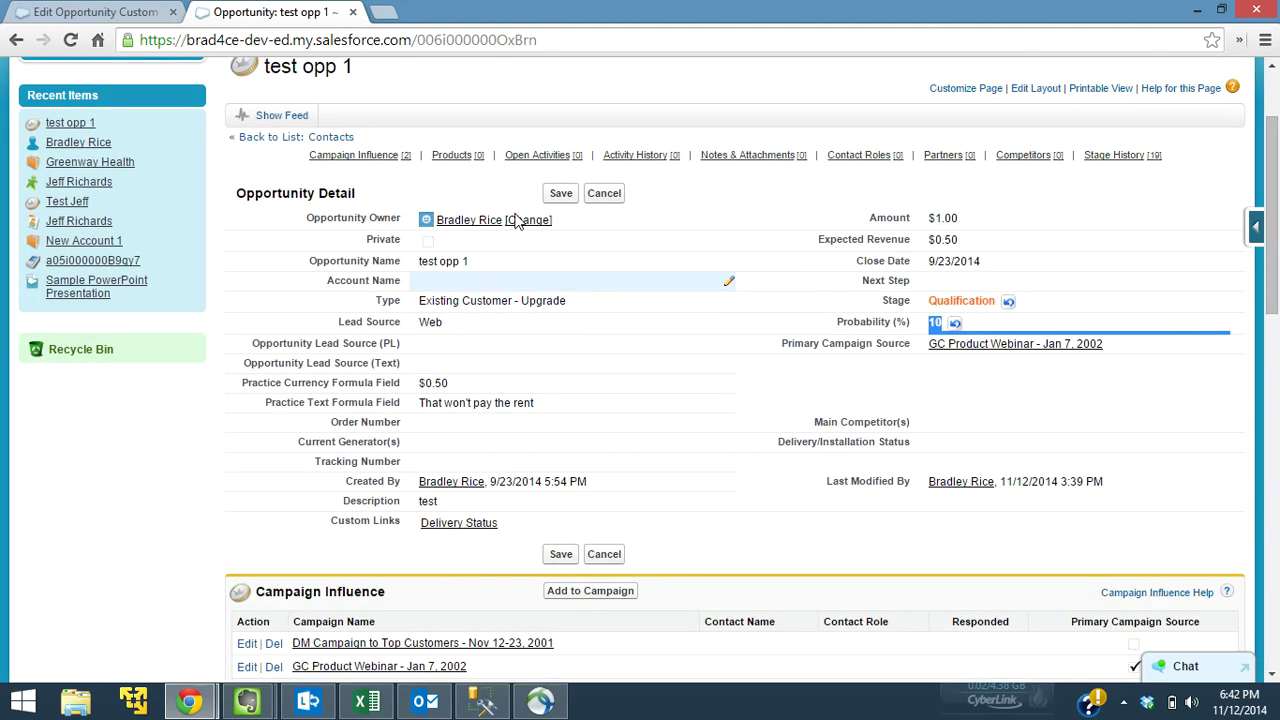
Set the Amount of test opp 1 to 1001, save the record and check the Practice Text Formula Field.
{"action": "double_click", "coordinate": [980, 220]}
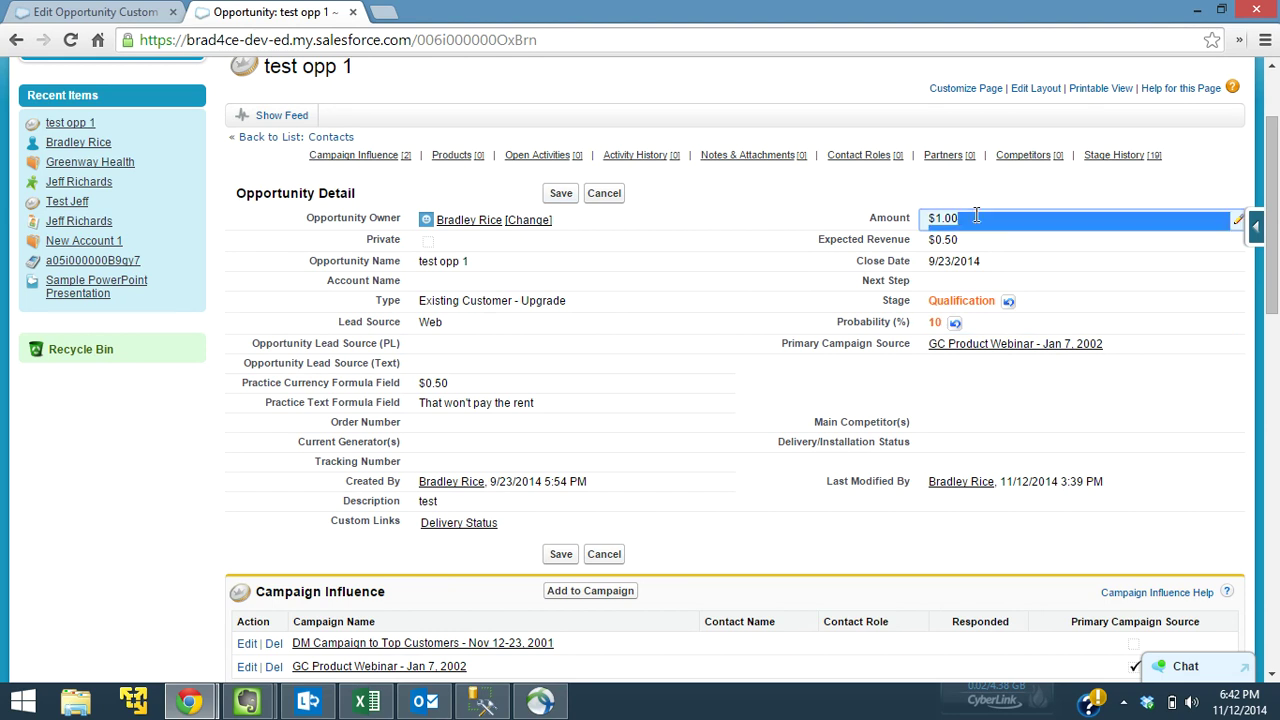
{"action": "type", "text": "100"}
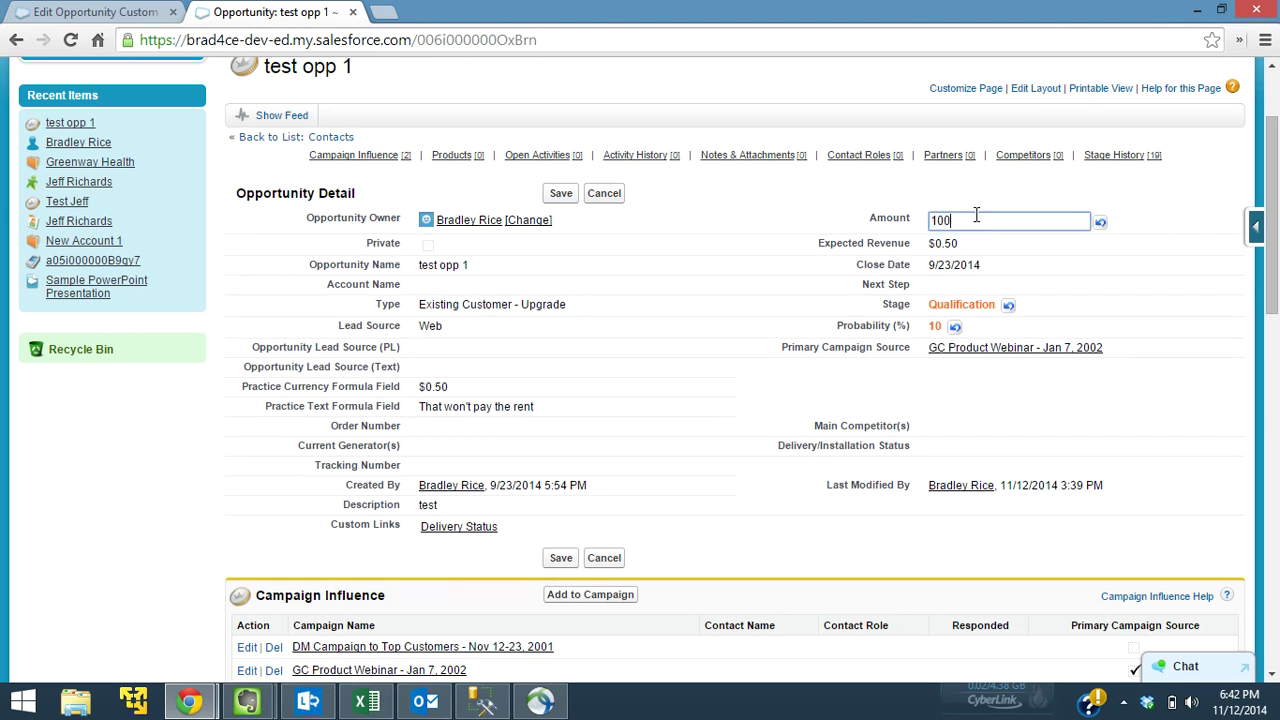
{"action": "type", "text": "1"}
{"action": "left_click", "coordinate": [738, 225]}
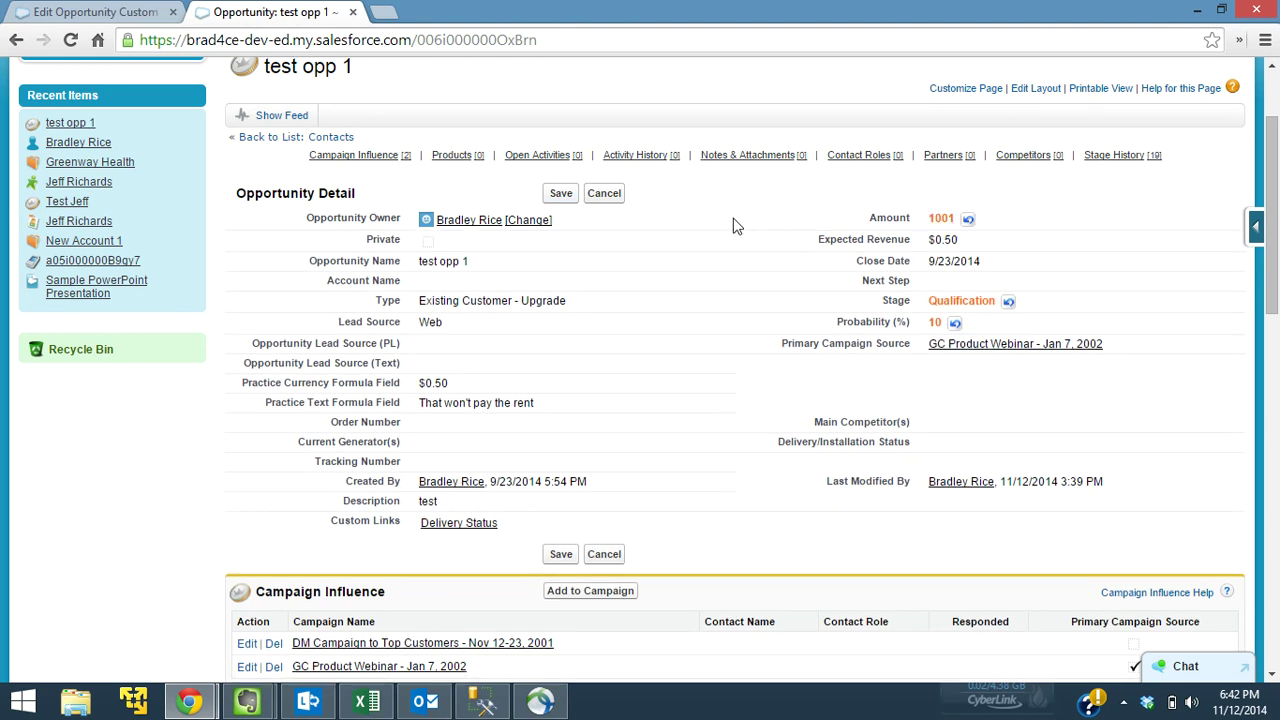
{"action": "left_click", "coordinate": [561, 193]}
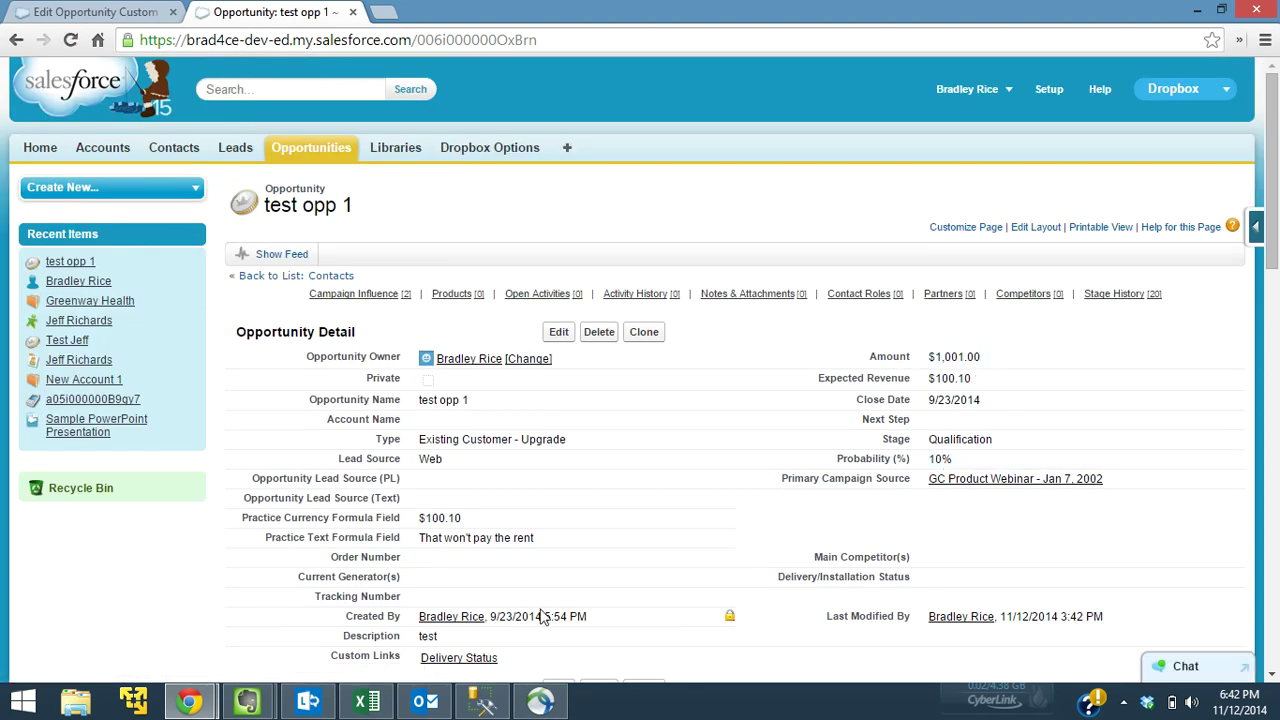
{"action": "left_click_drag", "start_coordinate": [538, 540], "coordinate": [418, 545]}
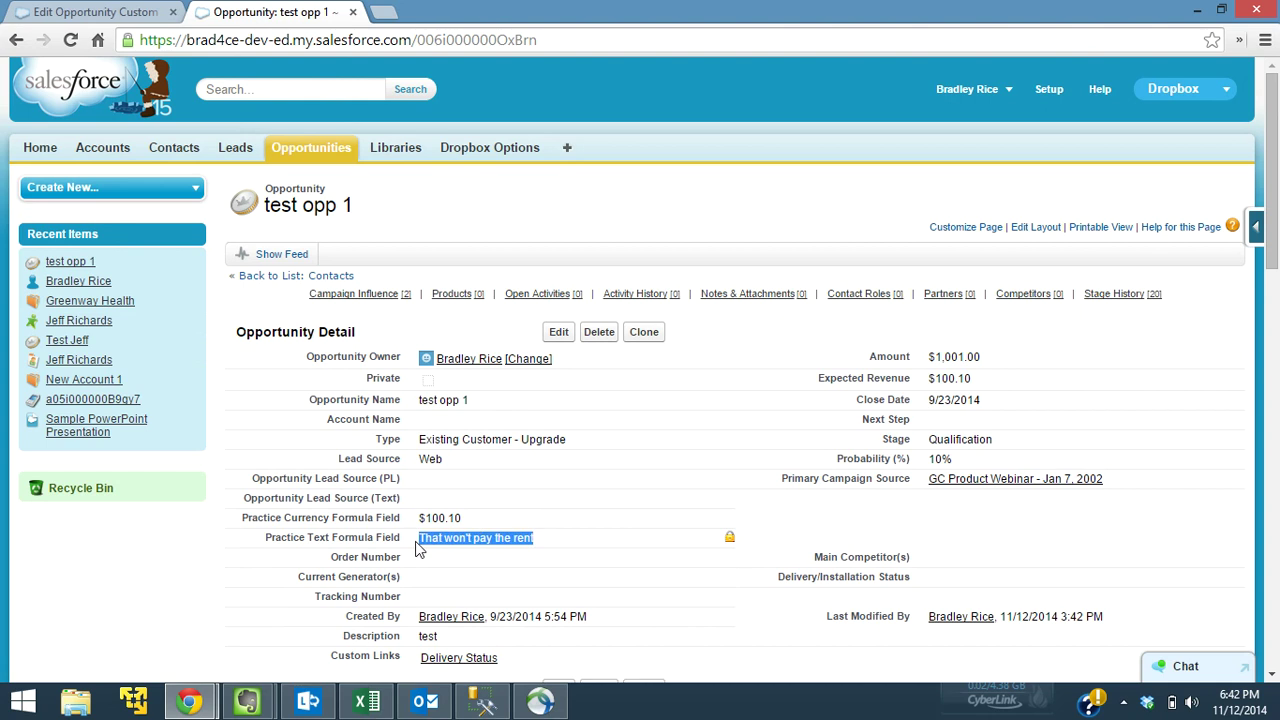
Set the Stage of test opp 1 to Value Proposition with 50% probability and save the record.
{"action": "double_click", "coordinate": [958, 463]}
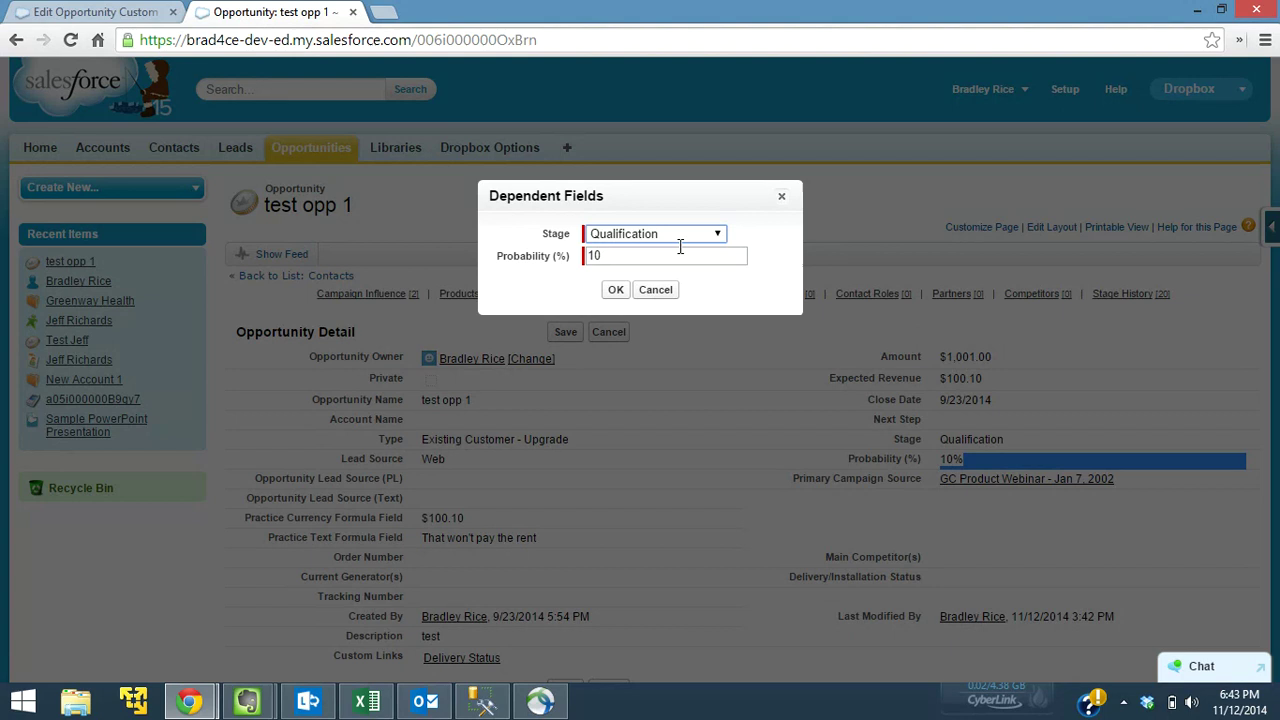
{"action": "left_click", "coordinate": [704, 240]}
{"action": "left_click", "coordinate": [680, 277]}
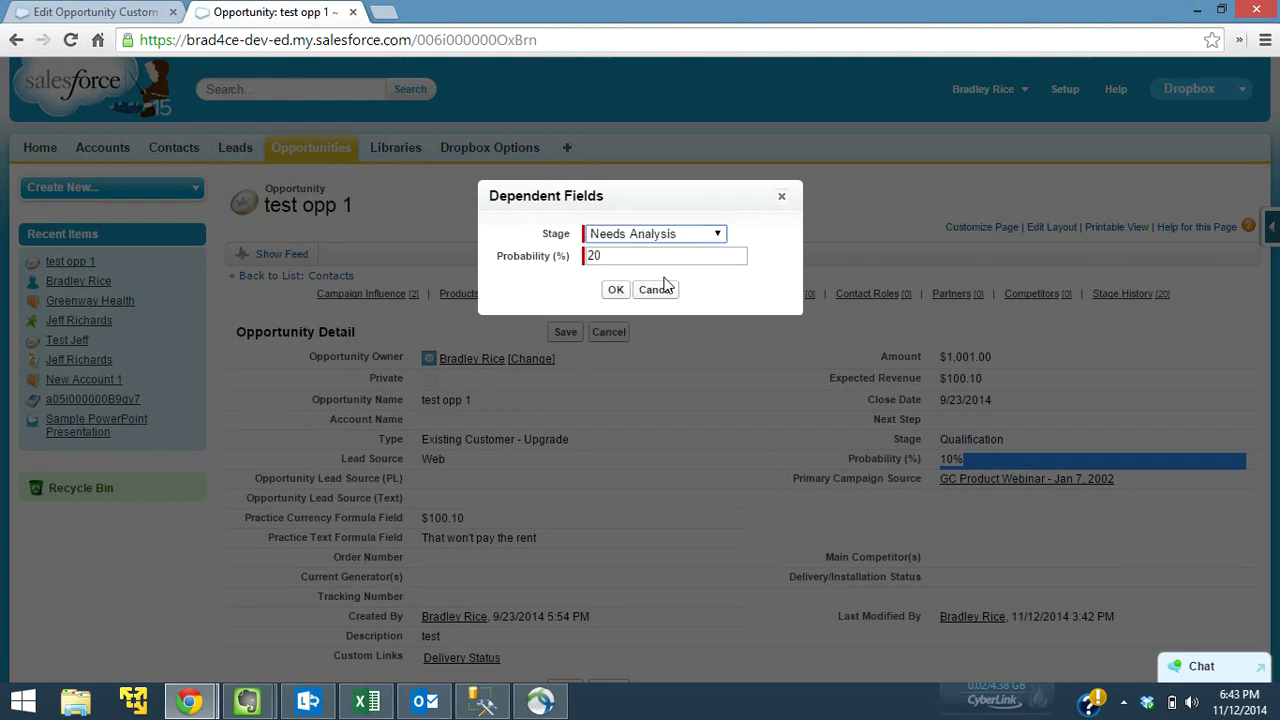
{"action": "left_click", "coordinate": [696, 236]}
{"action": "left_click", "coordinate": [650, 313]}
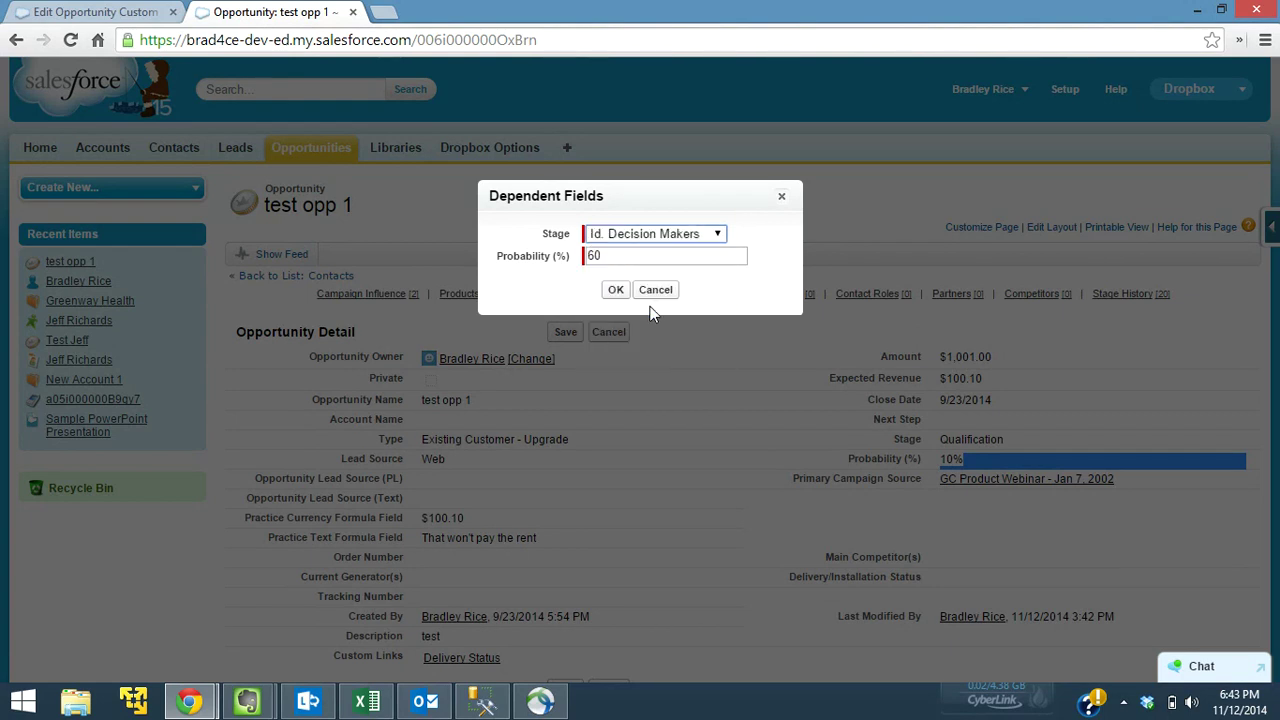
{"action": "left_click", "coordinate": [700, 236]}
{"action": "left_click", "coordinate": [670, 296]}
{"action": "left_click", "coordinate": [699, 237]}
{"action": "left_click", "coordinate": [665, 300]}
{"action": "left_click", "coordinate": [617, 291]}
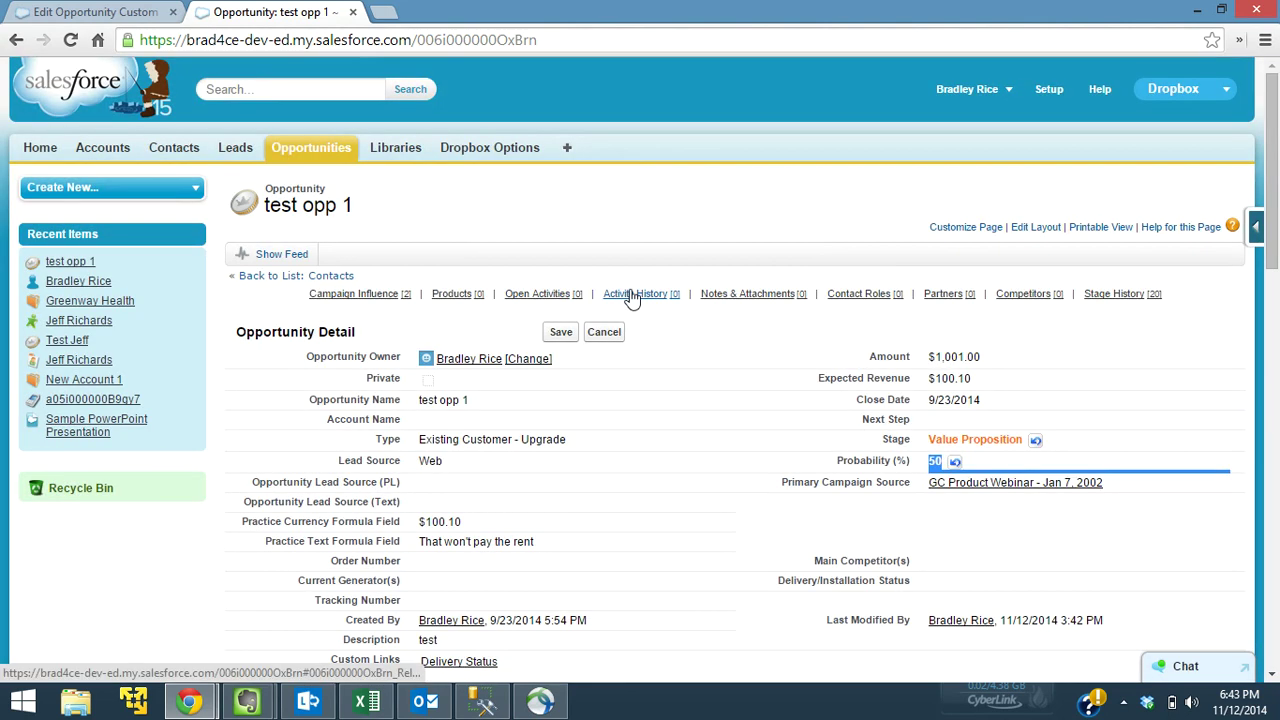
{"action": "left_click", "coordinate": [562, 338]}
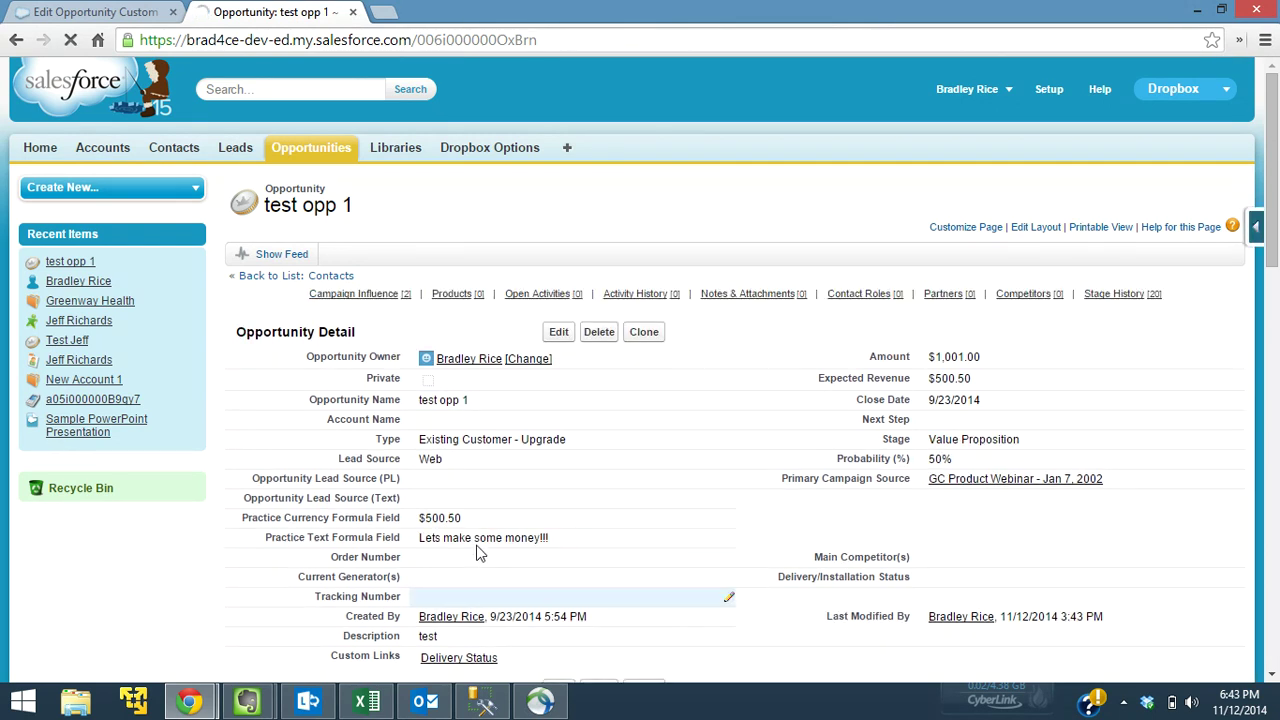
Return to the field's formula editor and highlight the second AND condition, Amount>1000 with Probability >0.25.
{"action": "key", "text": "ctrl+shift+Tab"}
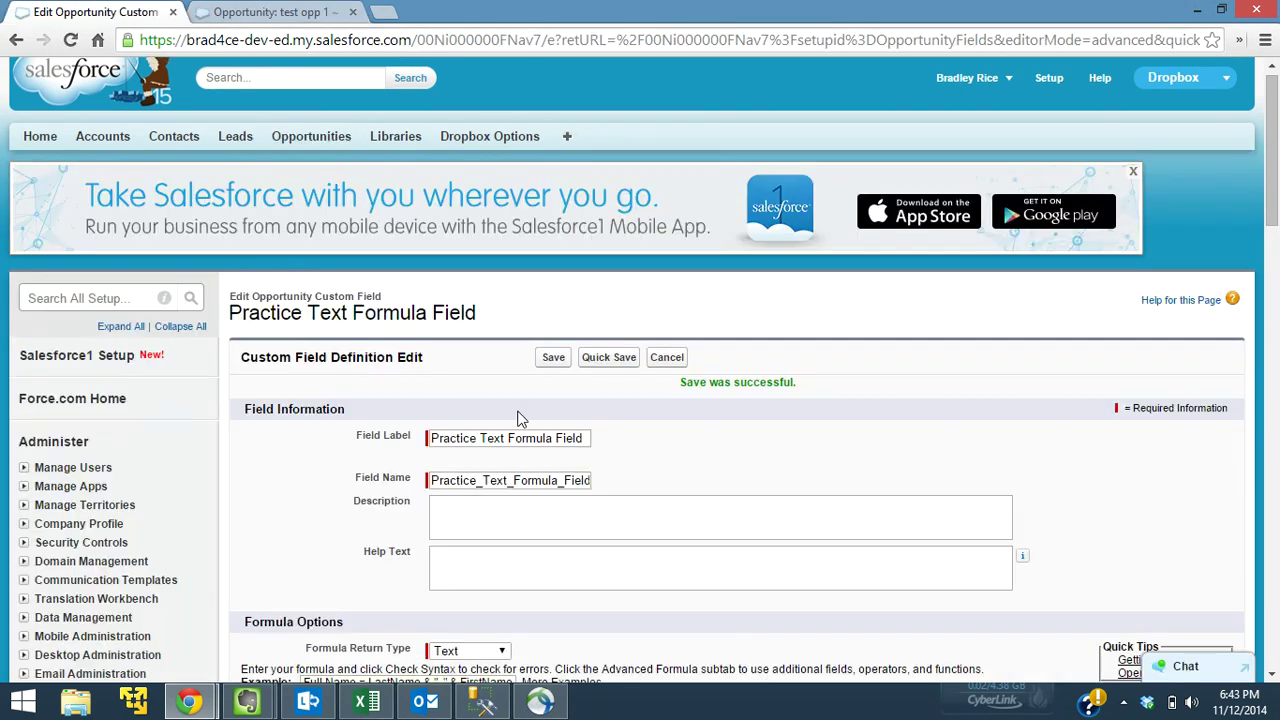
{"action": "left_click_drag", "start_coordinate": [1272, 150], "coordinate": [1272, 245]}
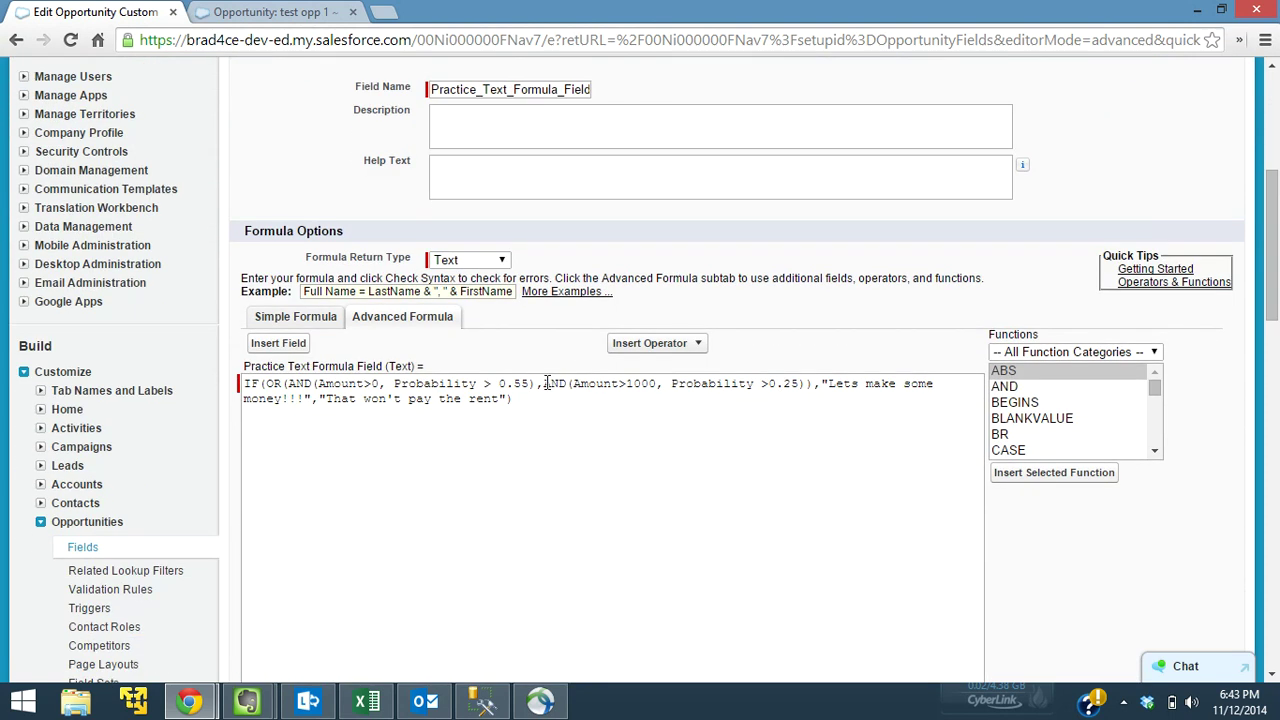
{"action": "left_click_drag", "start_coordinate": [544, 383], "coordinate": [801, 381]}
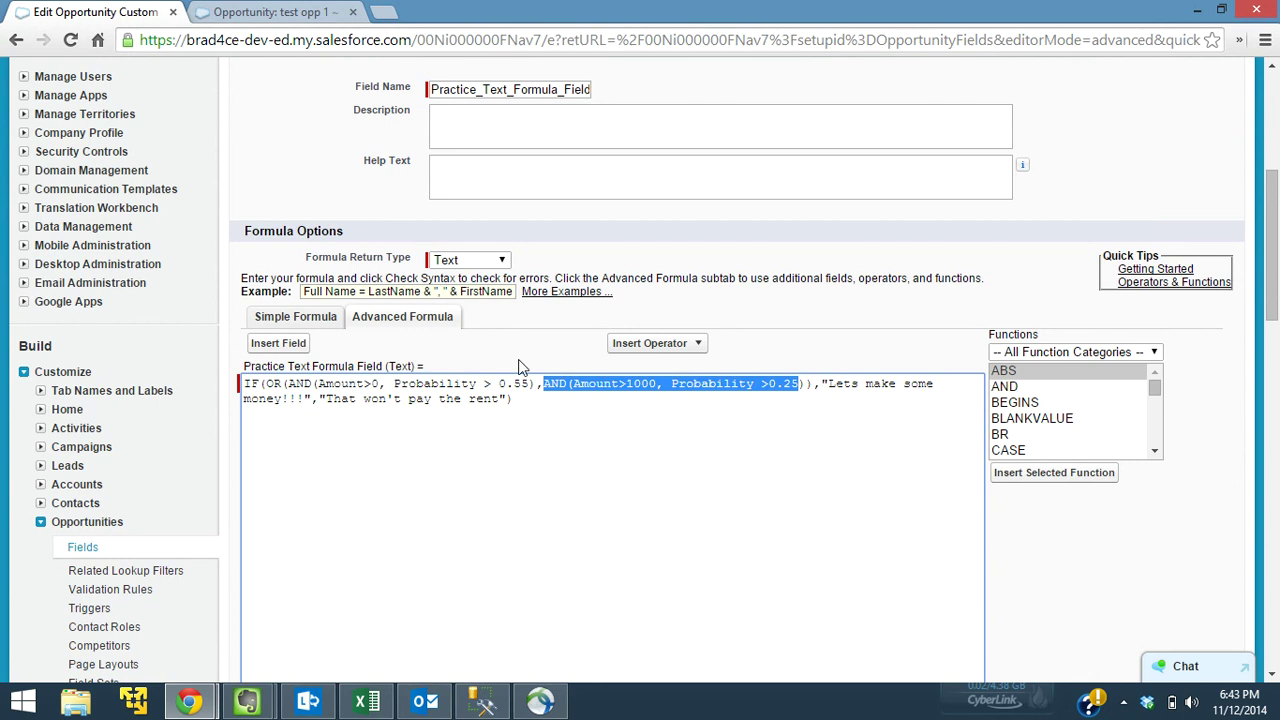
Switch back to the test opp 1 record, set its Amount to 100 and save.
{"action": "left_click", "coordinate": [256, 12]}
{"action": "double_click", "coordinate": [967, 358]}
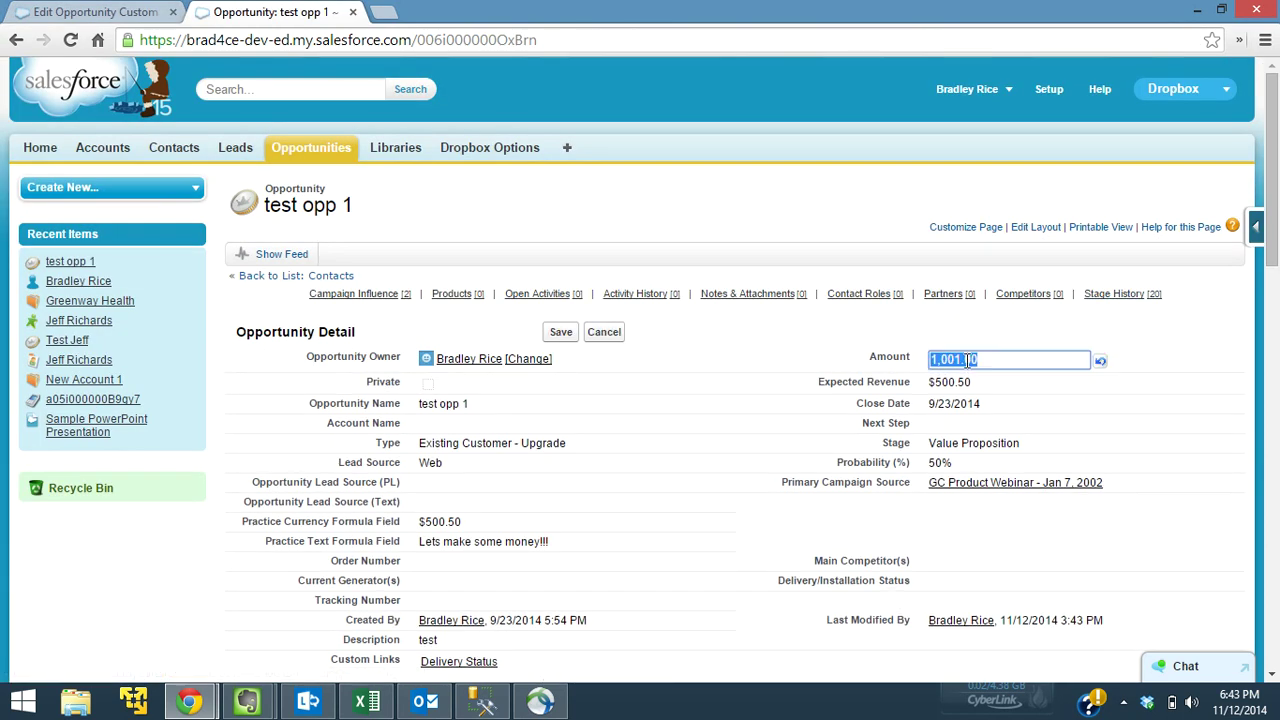
{"action": "type", "text": "100"}
{"action": "left_click", "coordinate": [561, 333]}
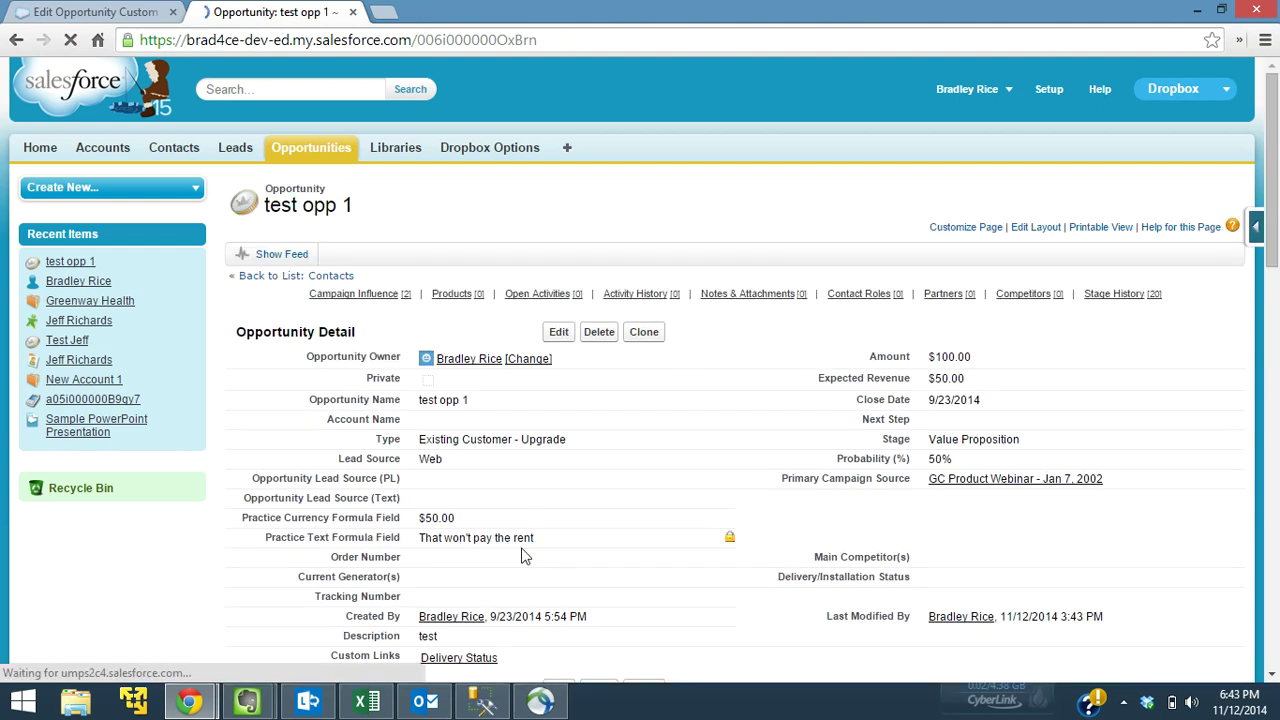
Return to the formula editor and highlight the first AND condition's criteria, Amount>0, Probability > 0.55.
{"action": "left_click", "coordinate": [114, 14]}
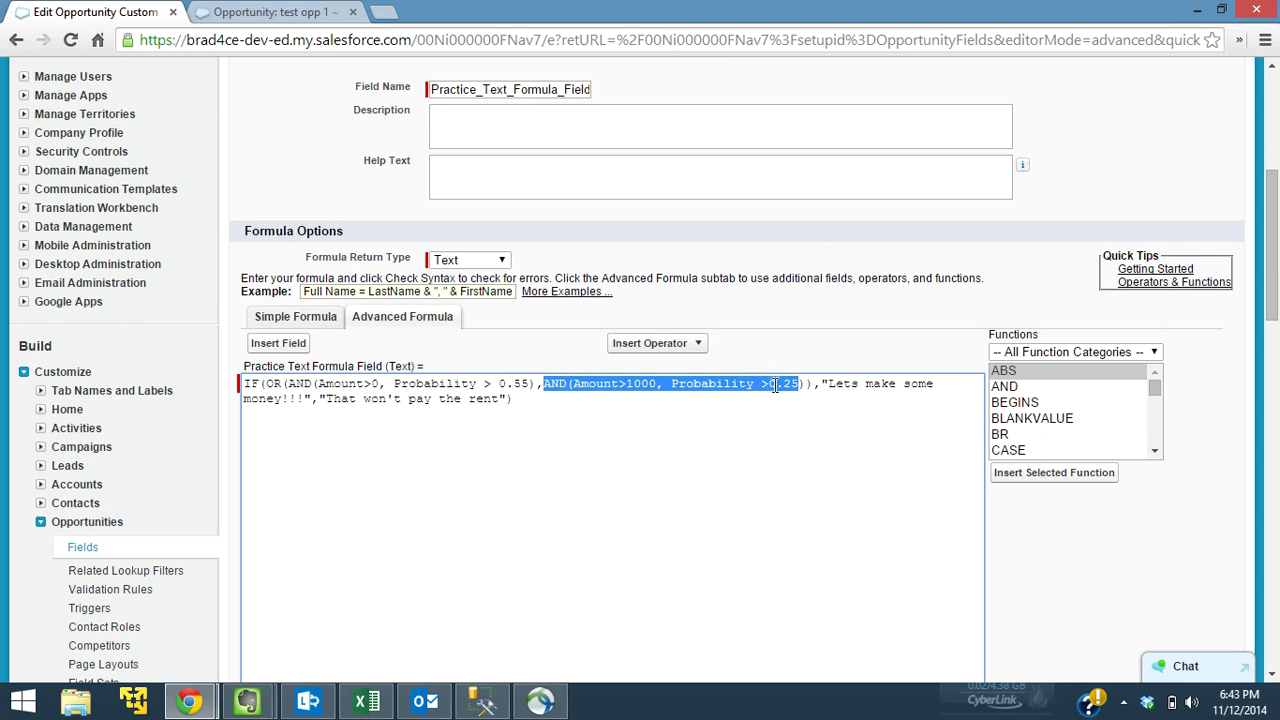
{"action": "left_click", "coordinate": [381, 384]}
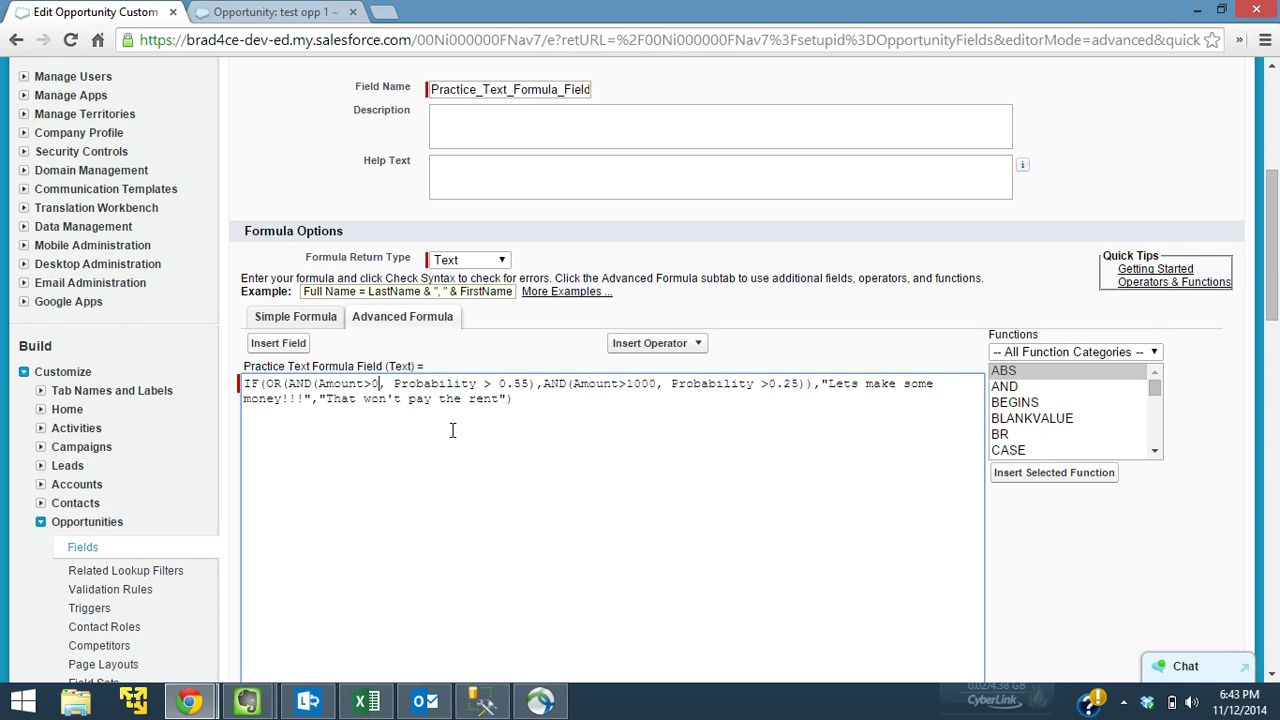
{"action": "left_click_drag", "start_coordinate": [320, 386], "coordinate": [531, 385]}
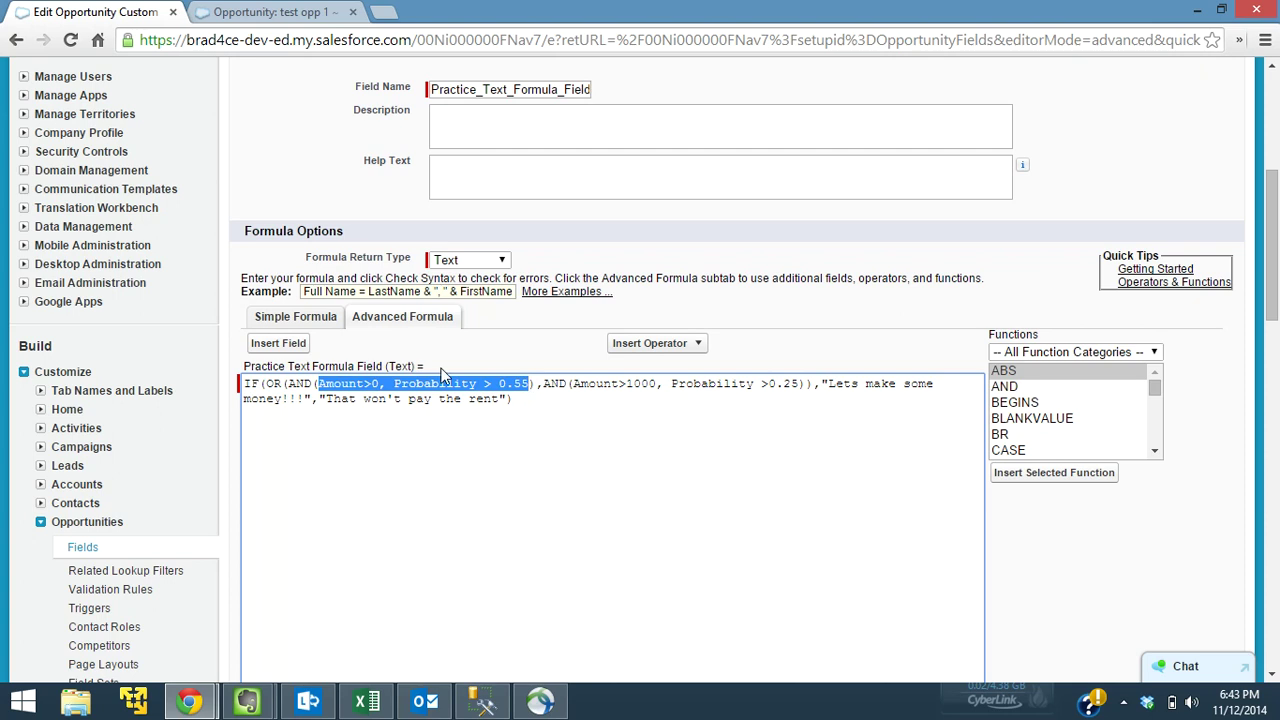
Back on the test opp 1 record, set the Stage to Id. Decision Makers with 60% probability and save.
{"action": "left_click", "coordinate": [290, 12]}
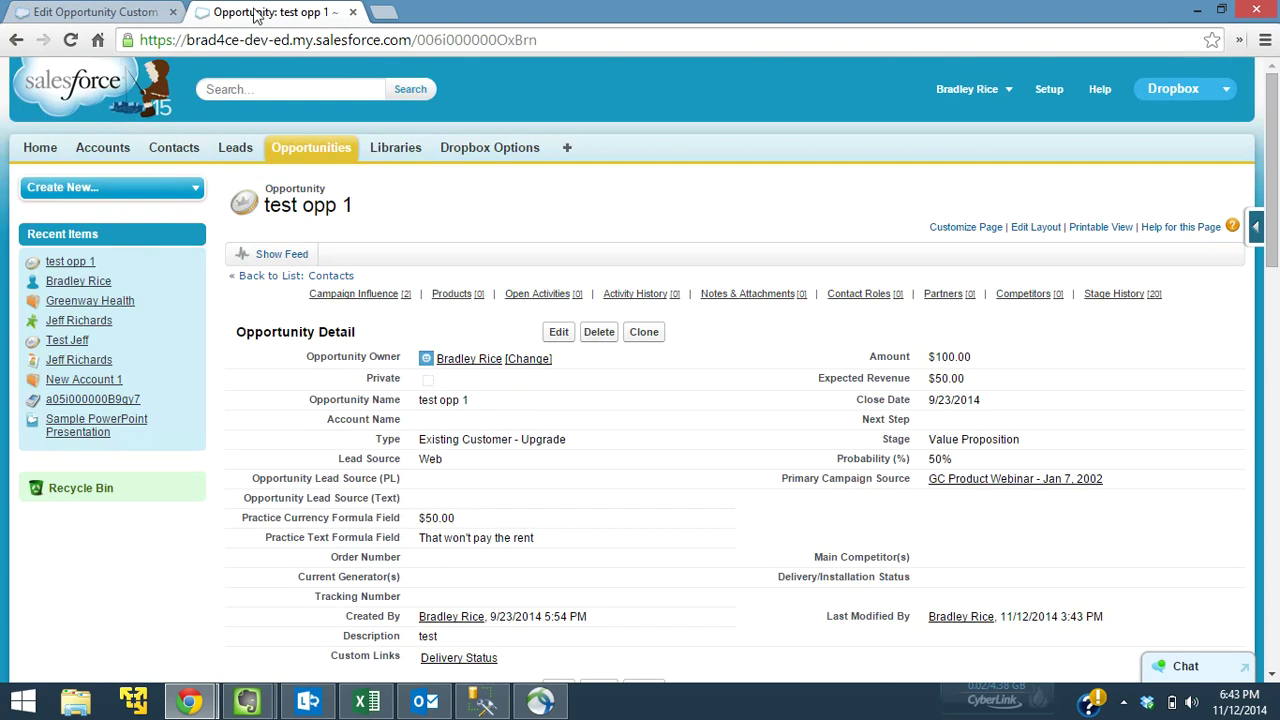
{"action": "double_click", "coordinate": [963, 458]}
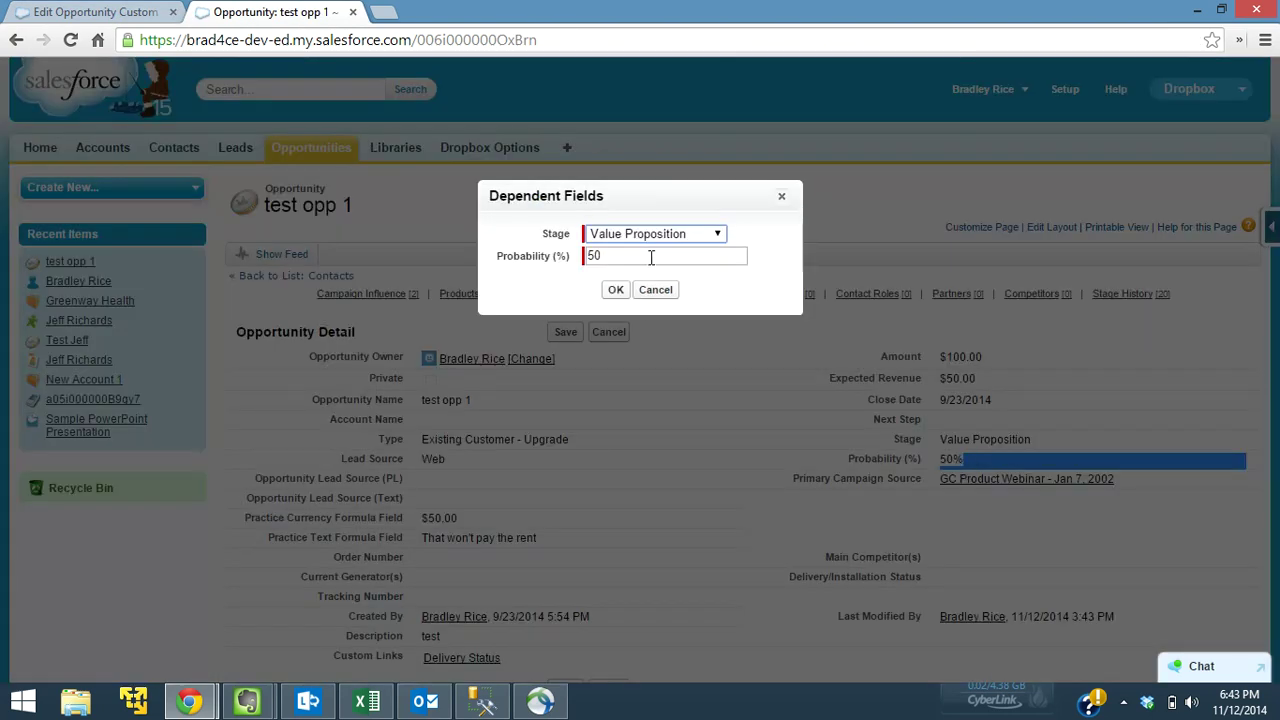
{"action": "left_click", "coordinate": [706, 234]}
{"action": "left_click", "coordinate": [655, 303]}
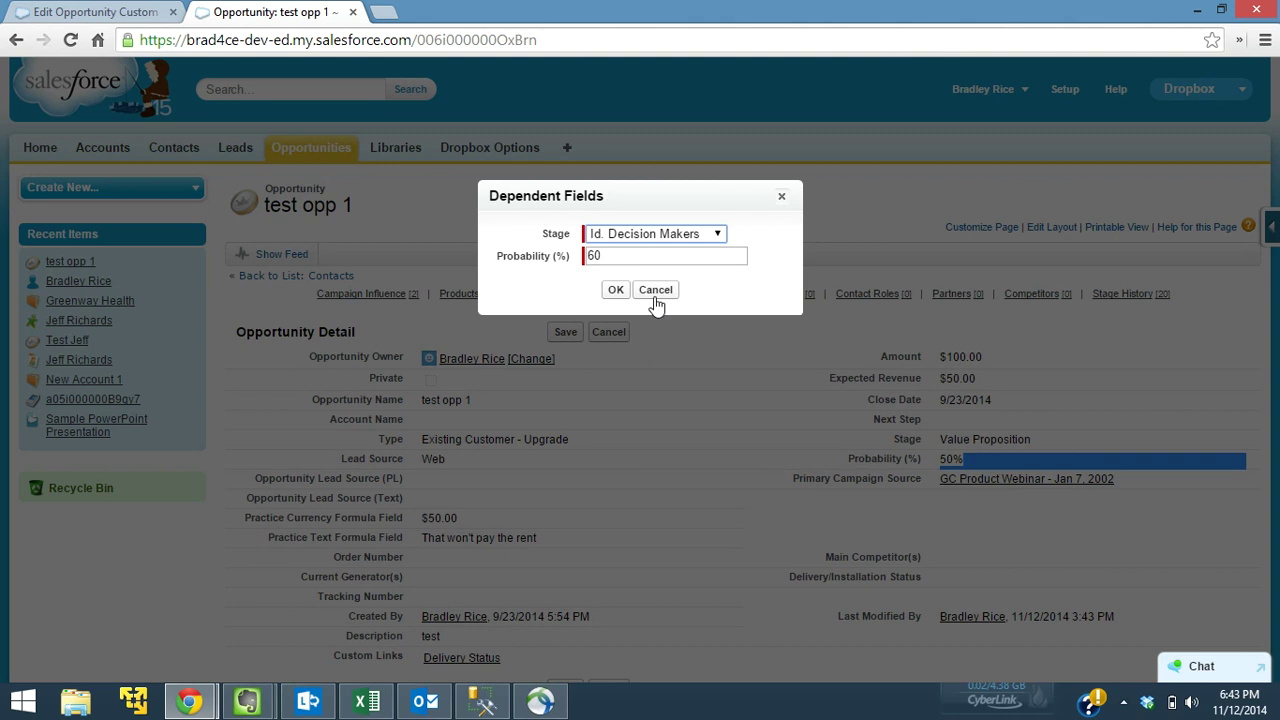
{"action": "left_click", "coordinate": [616, 290]}
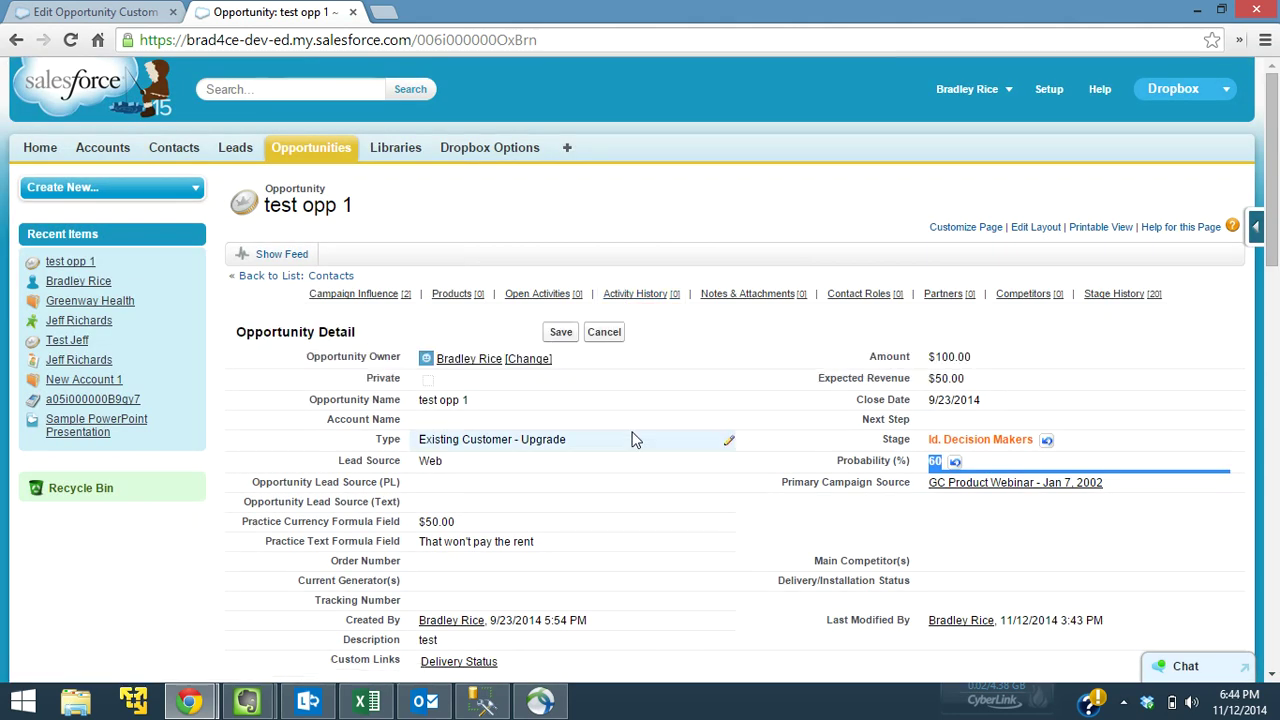
{"action": "left_click", "coordinate": [560, 332]}
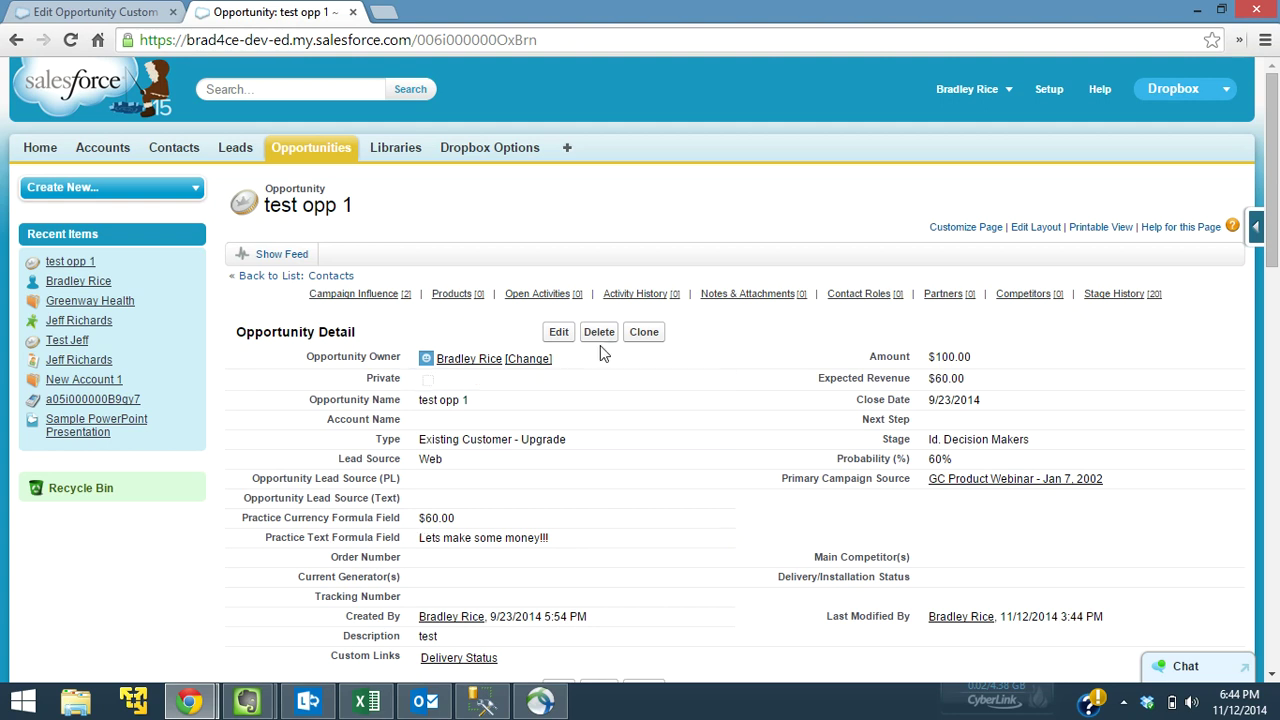
{"action": "left_click_drag", "start_coordinate": [1268, 166], "coordinate": [1277, 137]}
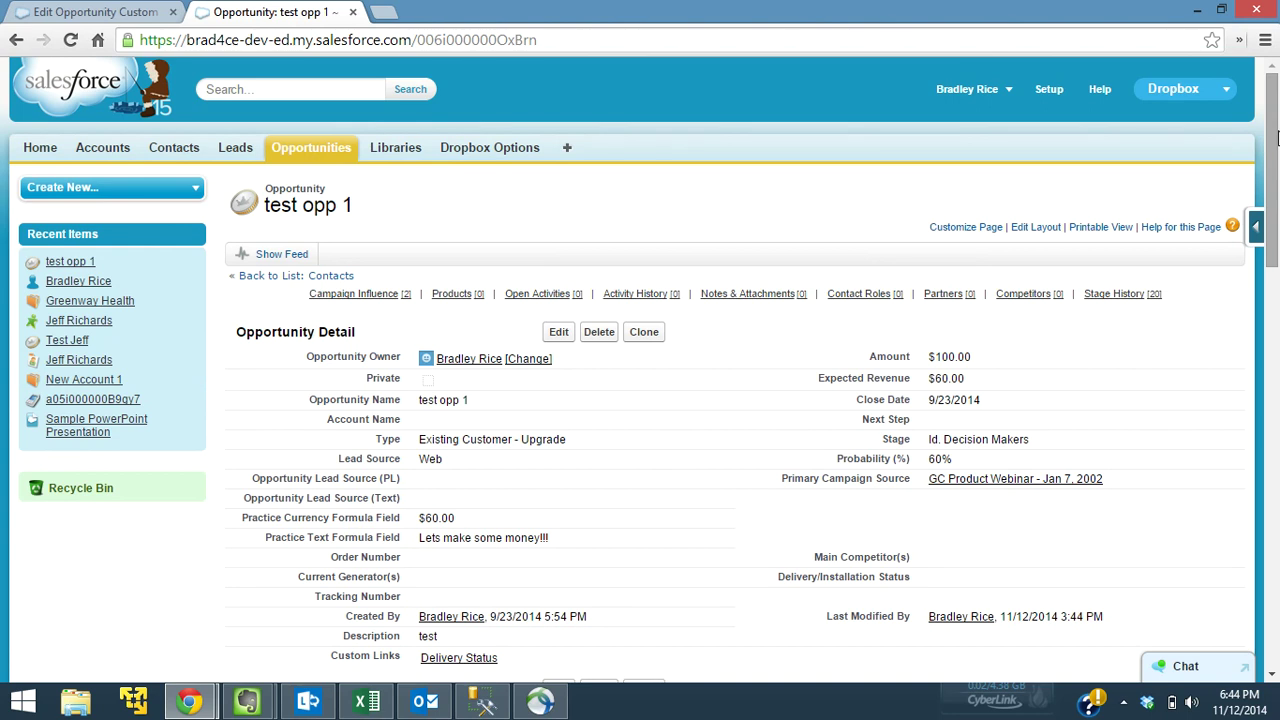